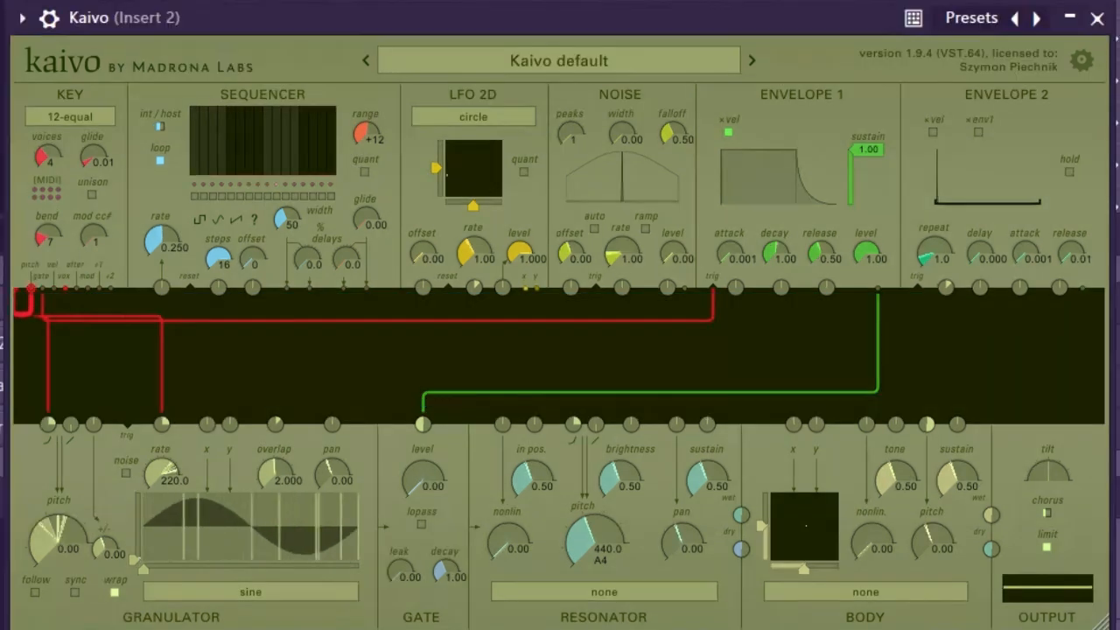
# Patch the key pitch output to the resonator pitch input and to the body pitch input
pyautogui.moveTo(31, 293); pyautogui.dragTo(573, 424)
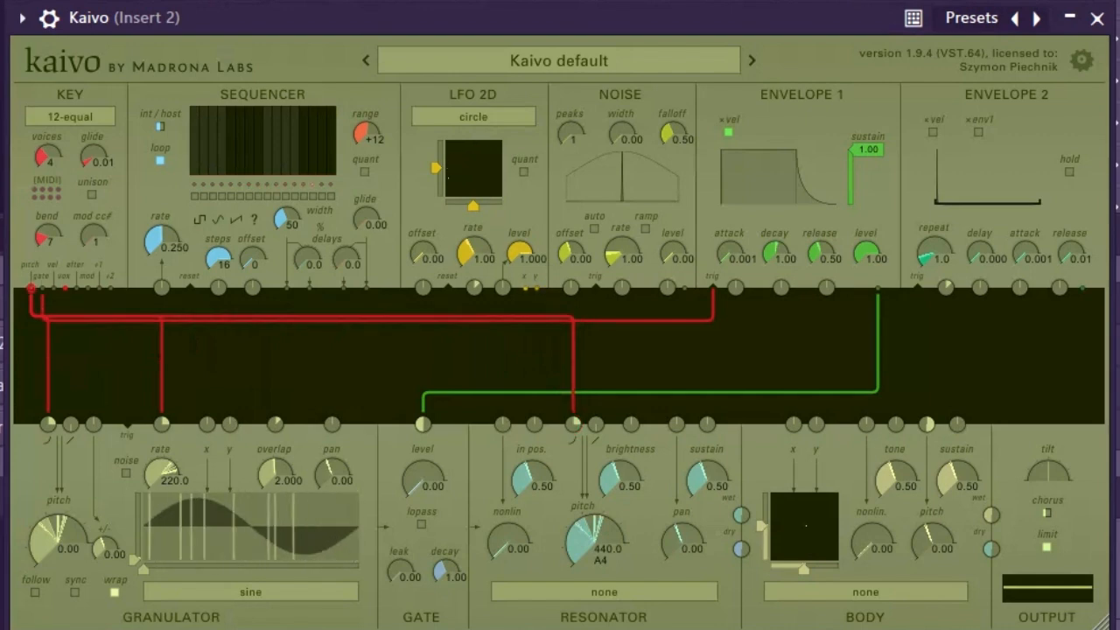
pyautogui.moveTo(30, 288); pyautogui.dragTo(927, 424)
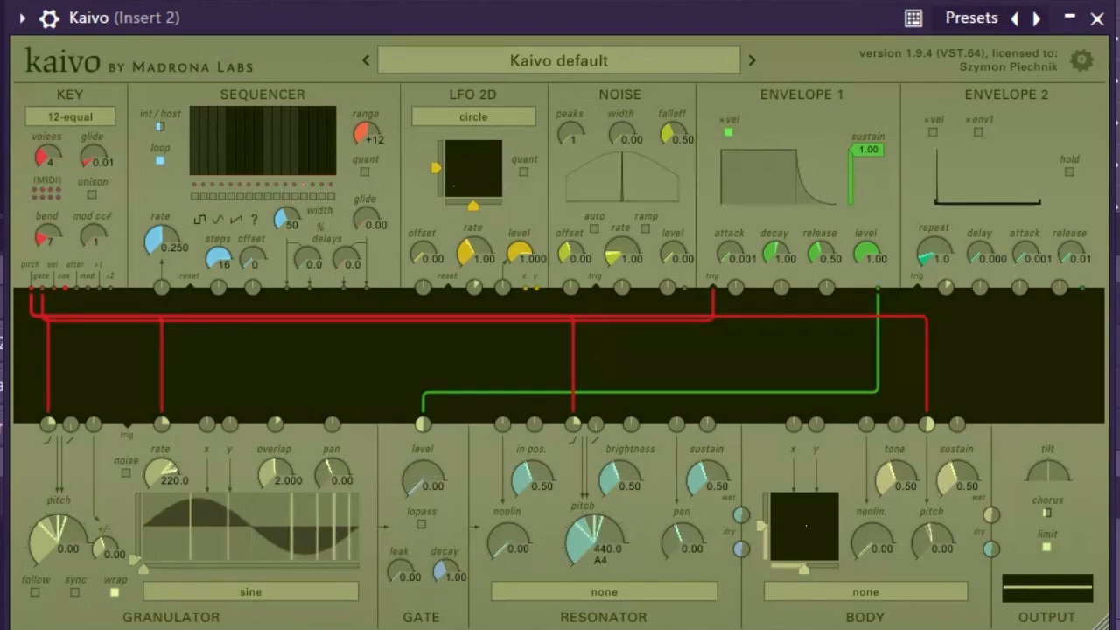
# Set the key scale to the Arabic al-farabi_dor2 tuning
pyautogui.click(70, 116)
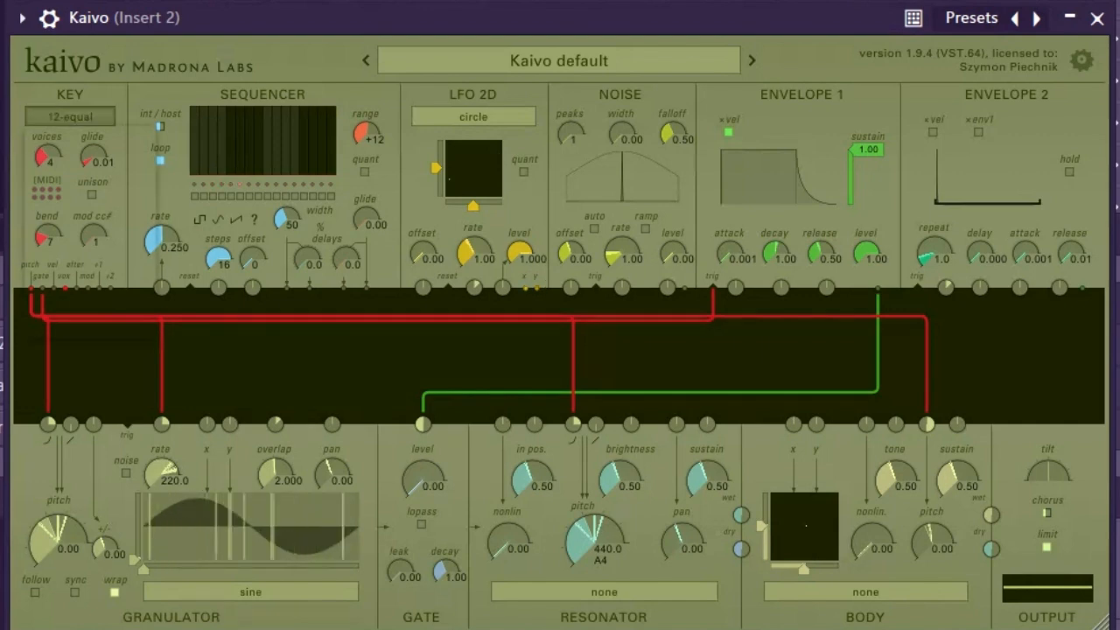
pyautogui.moveTo(87, 263)
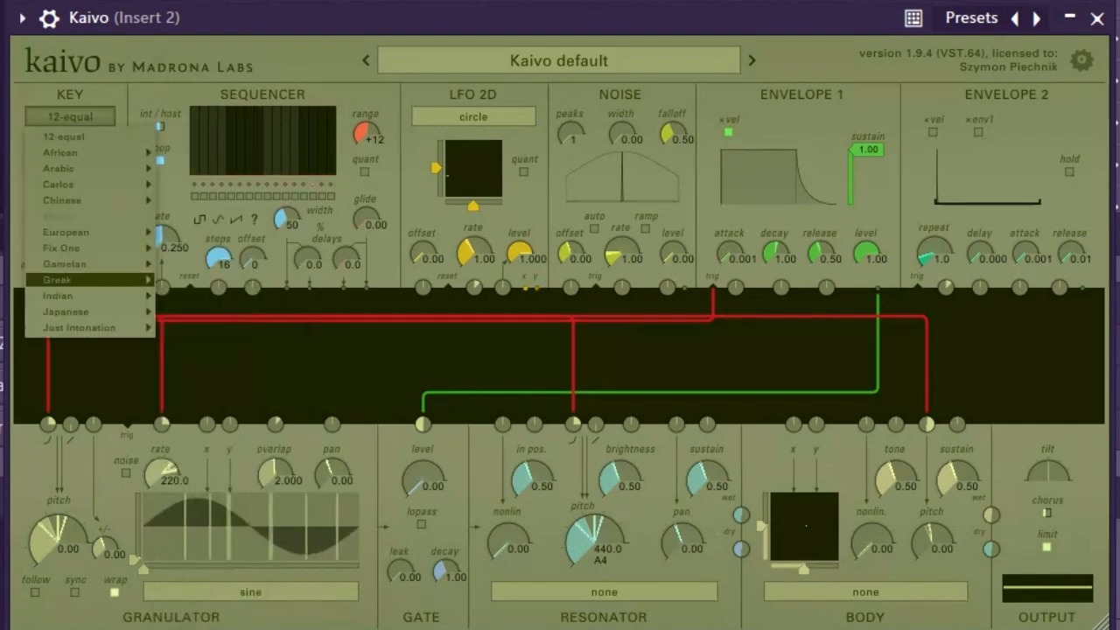
pyautogui.moveTo(88, 168)
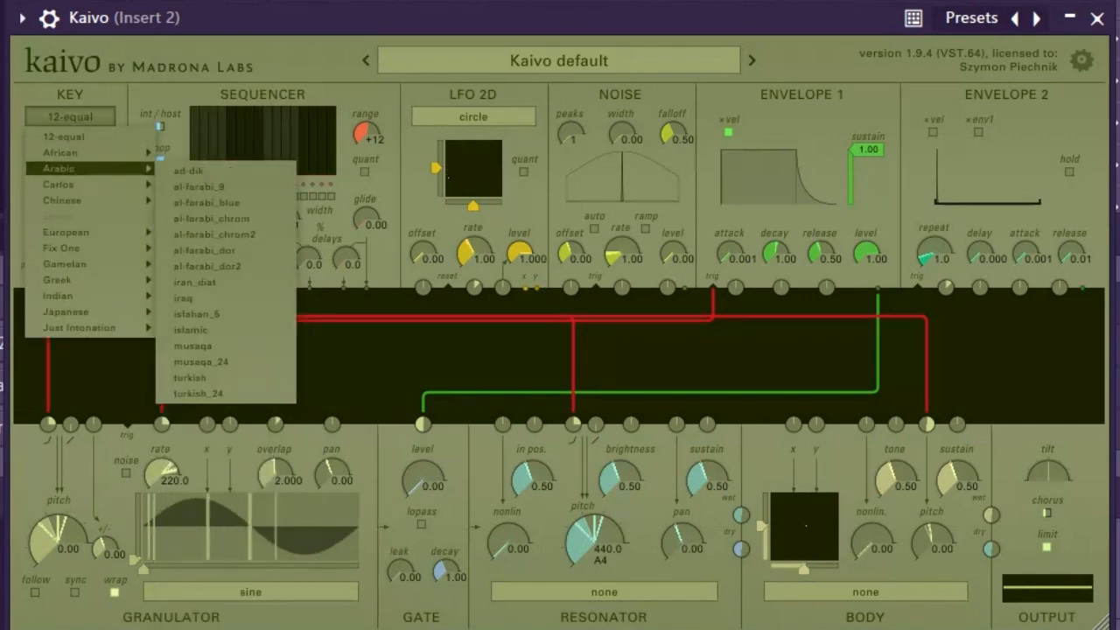
pyautogui.click(207, 265)
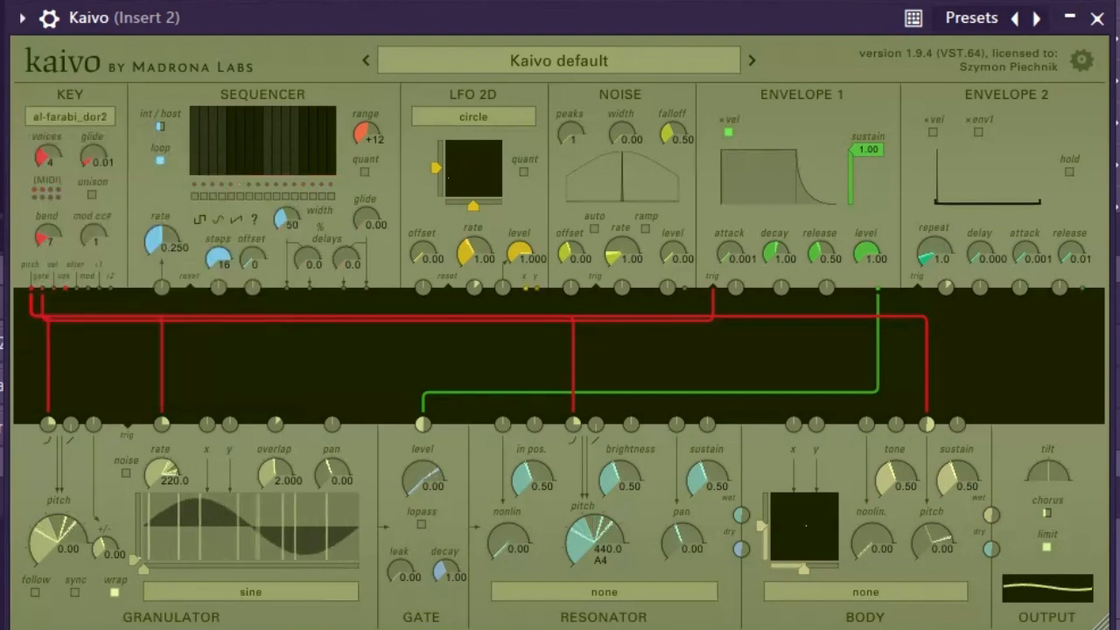
# Switch the key scale to the Japanese hirajoshi2 tuning
pyautogui.click(70, 117)
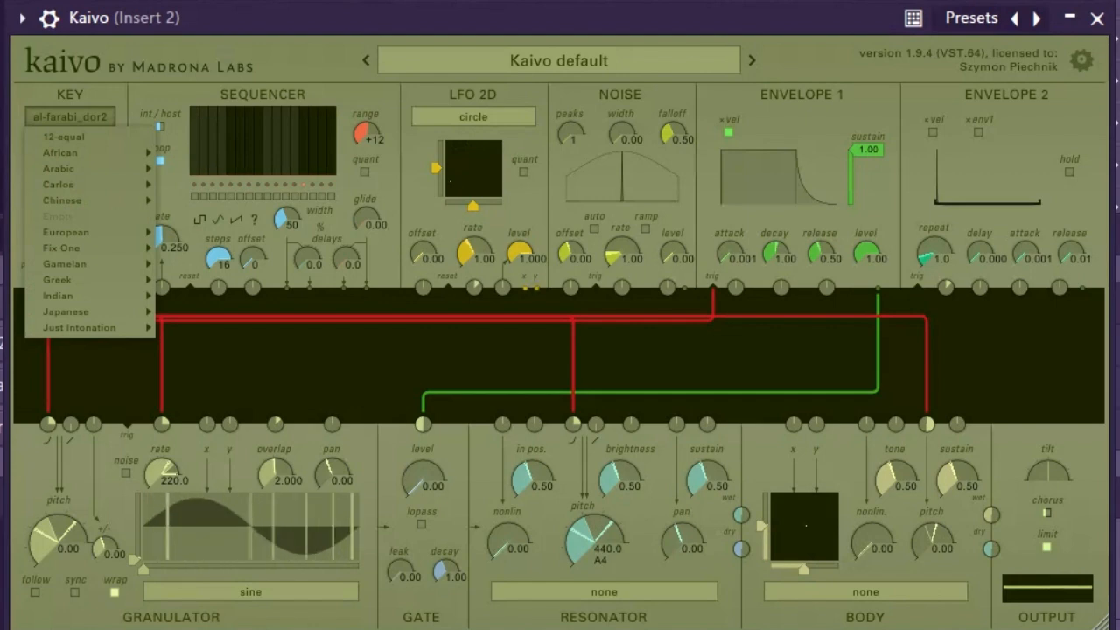
pyautogui.moveTo(65, 279)
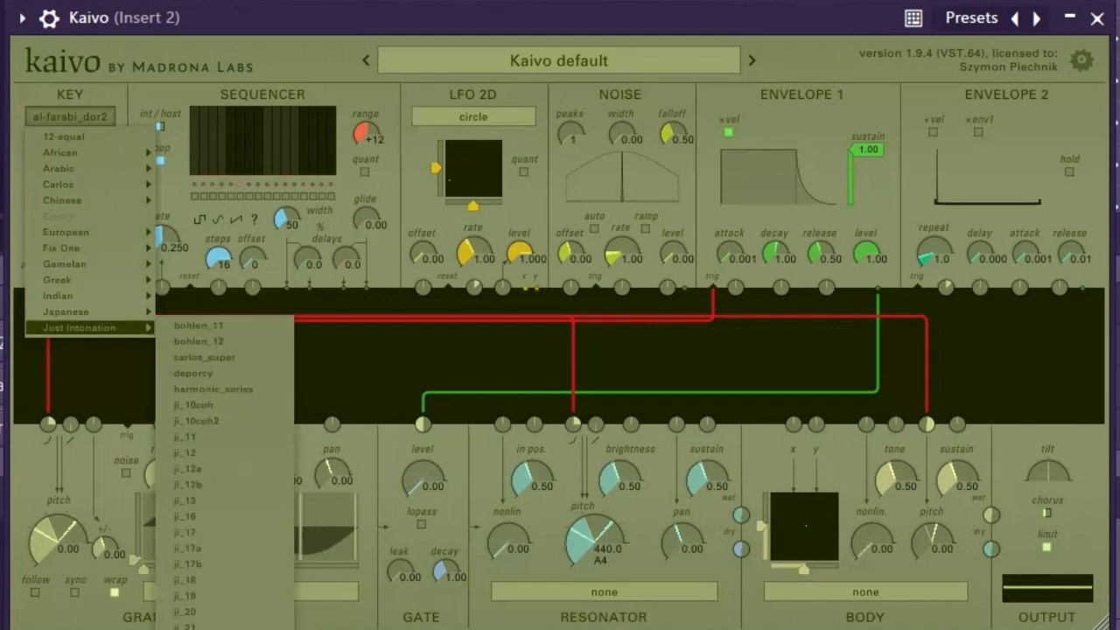
pyautogui.moveTo(66, 311)
pyautogui.click(197, 330)
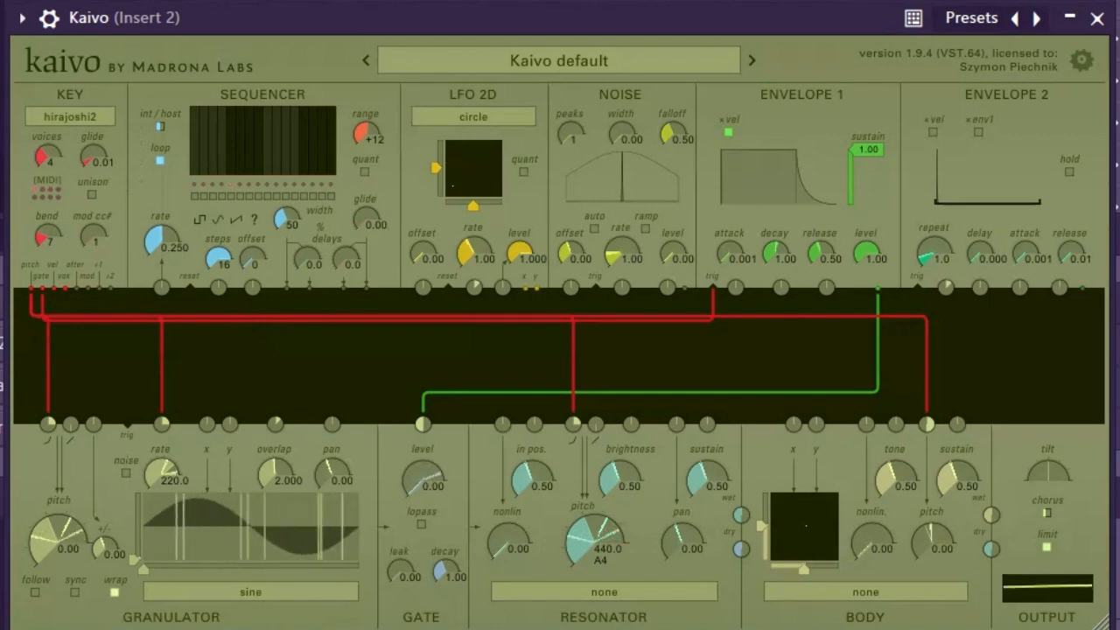
# Choose the ji_17 scale from the Just Intonation tunings and raise the number of voices
pyautogui.click(70, 117)
pyautogui.moveTo(78, 327)
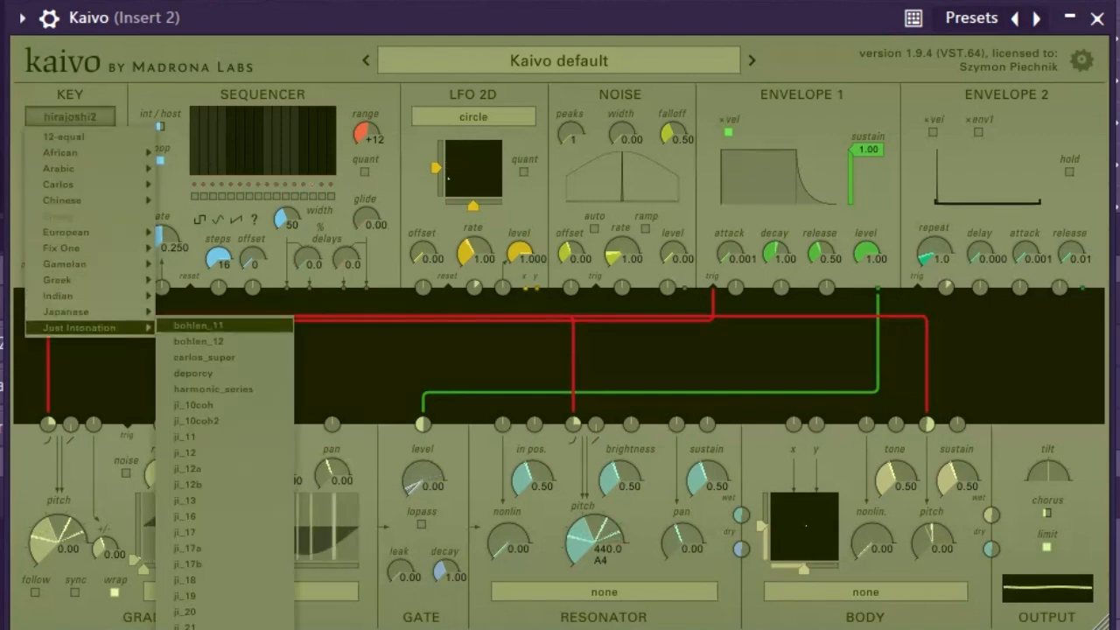
pyautogui.click(188, 532)
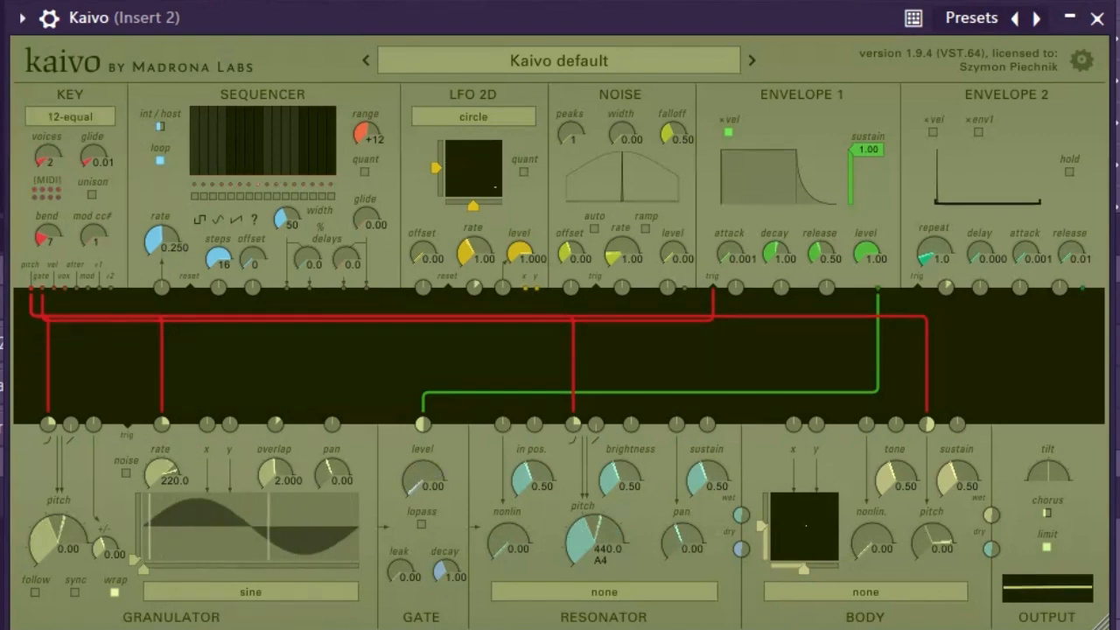
pyautogui.moveTo(48, 158); pyautogui.dragTo(94, 79)
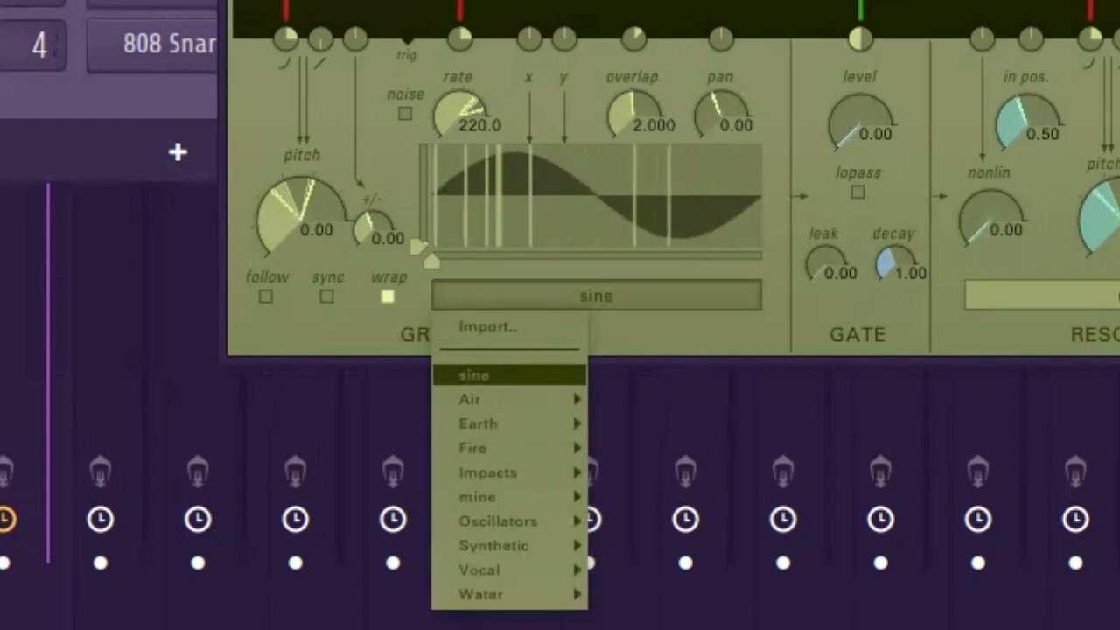
# Open the granulator sample Import dialog and exit it without importing
pyautogui.moveTo(477, 424)
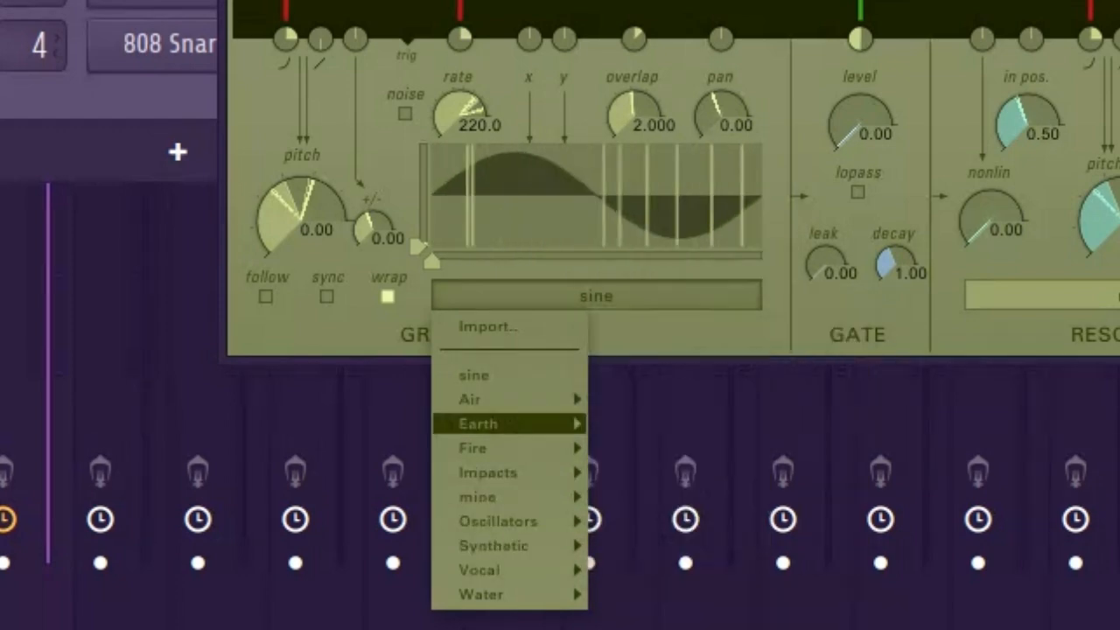
pyautogui.click(488, 326)
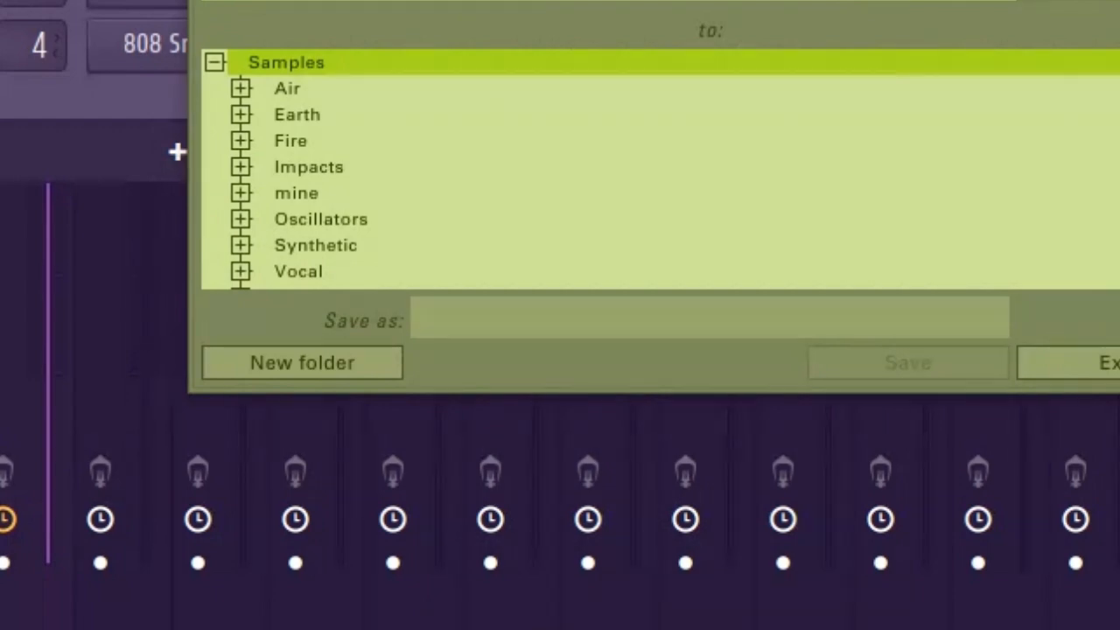
pyautogui.click(1112, 363)
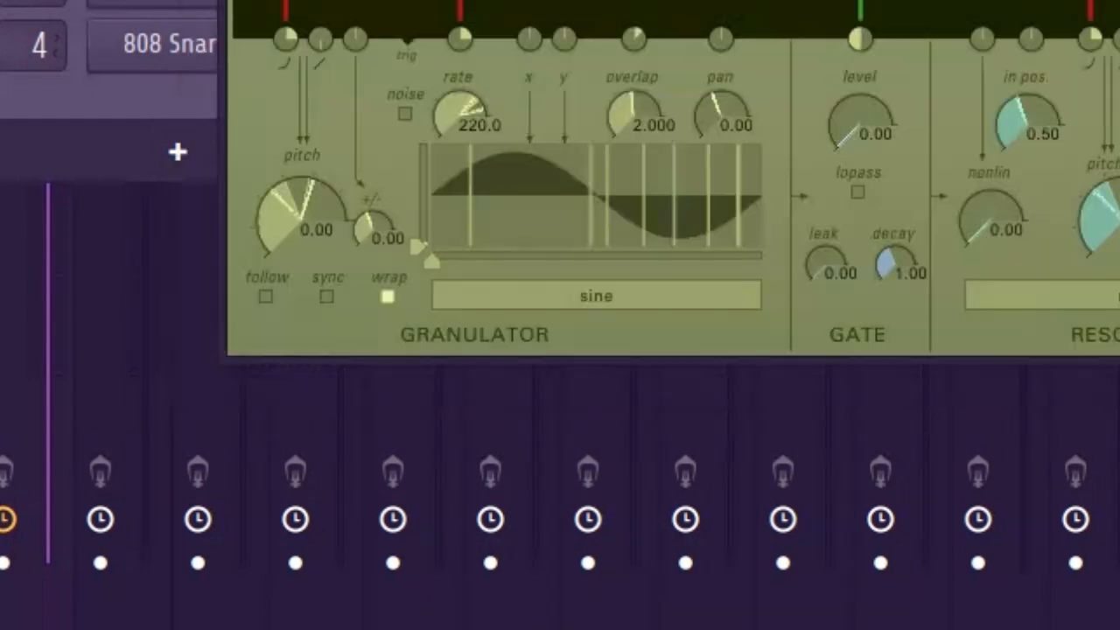
# Load the growl sample from the mine folder into the granulator
pyautogui.click(596, 295)
pyautogui.moveTo(509, 423)
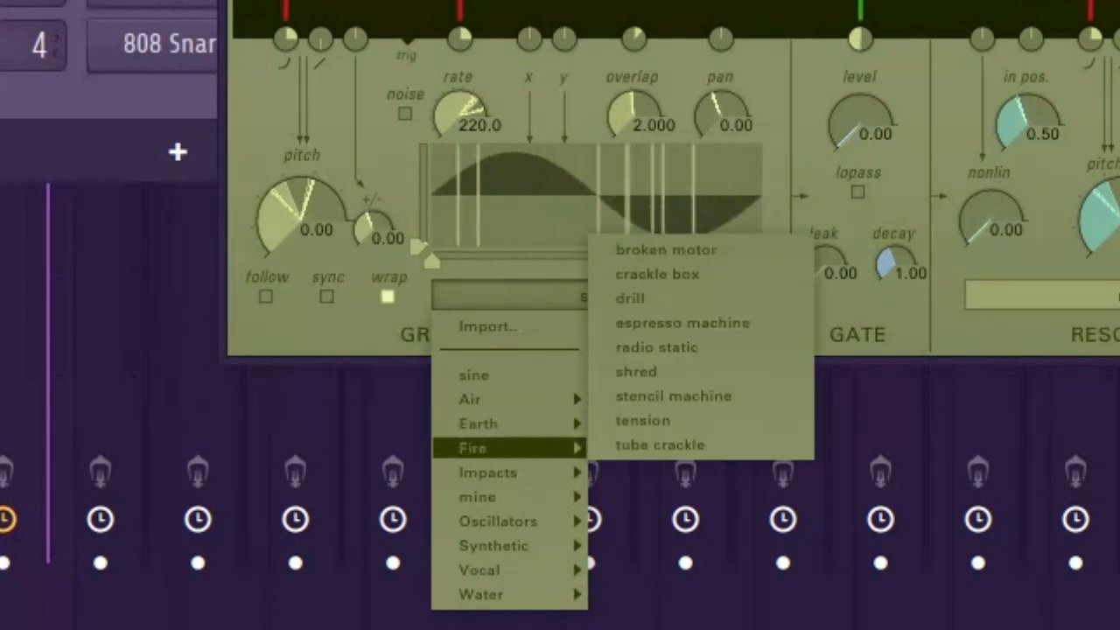
pyautogui.moveTo(478, 496)
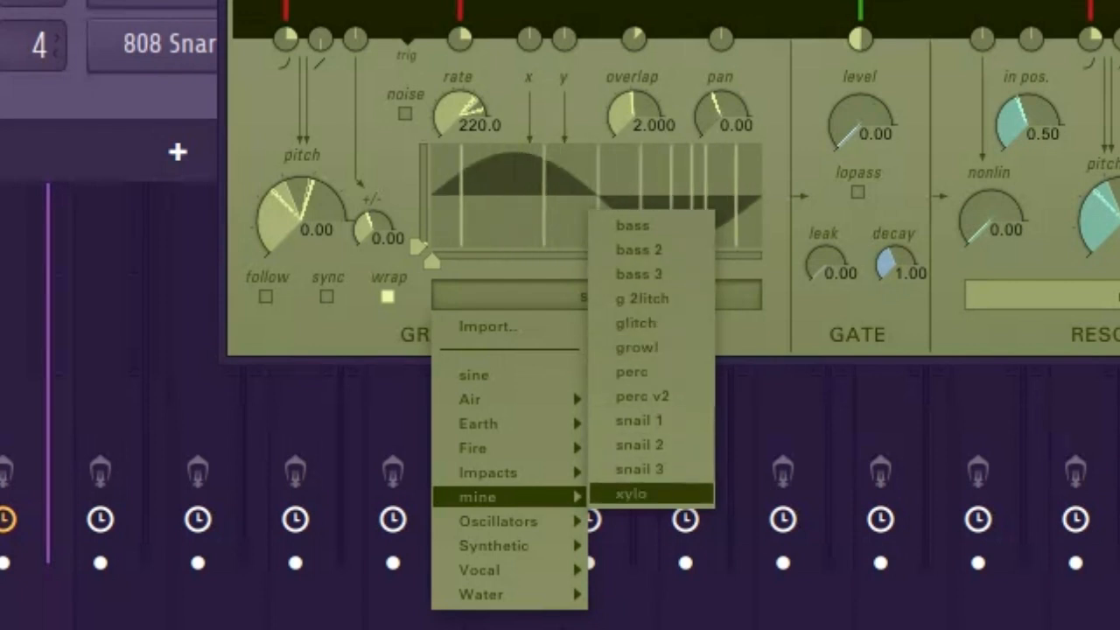
pyautogui.click(636, 347)
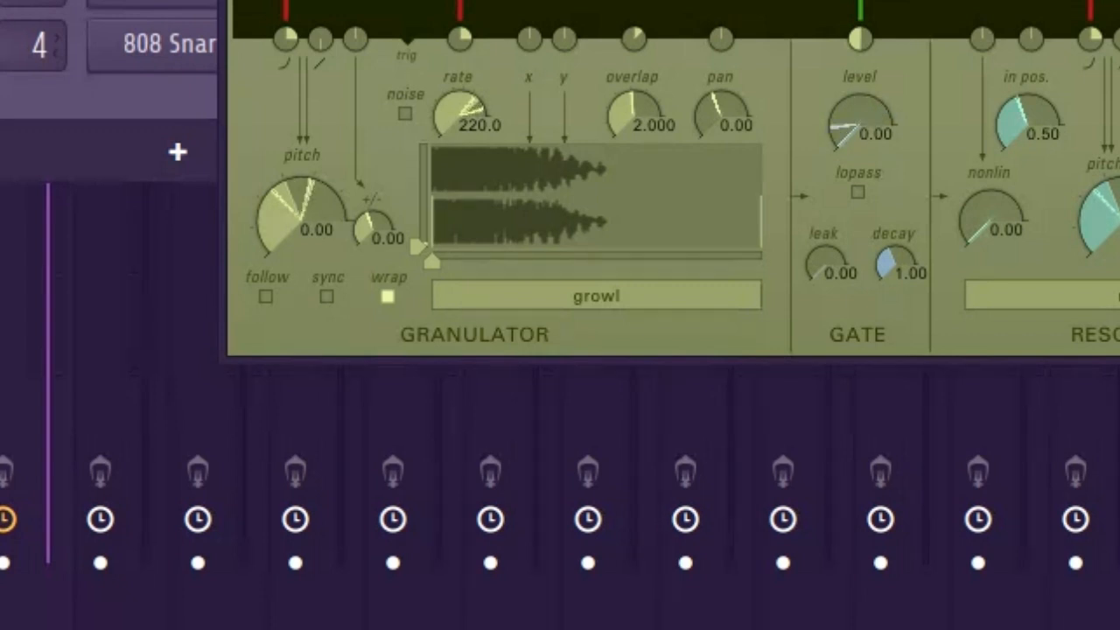
# Turn the granulator rate down to 2.000 and then up to about 3.500
pyautogui.moveTo(459, 117); pyautogui.dragTo(459, 176)
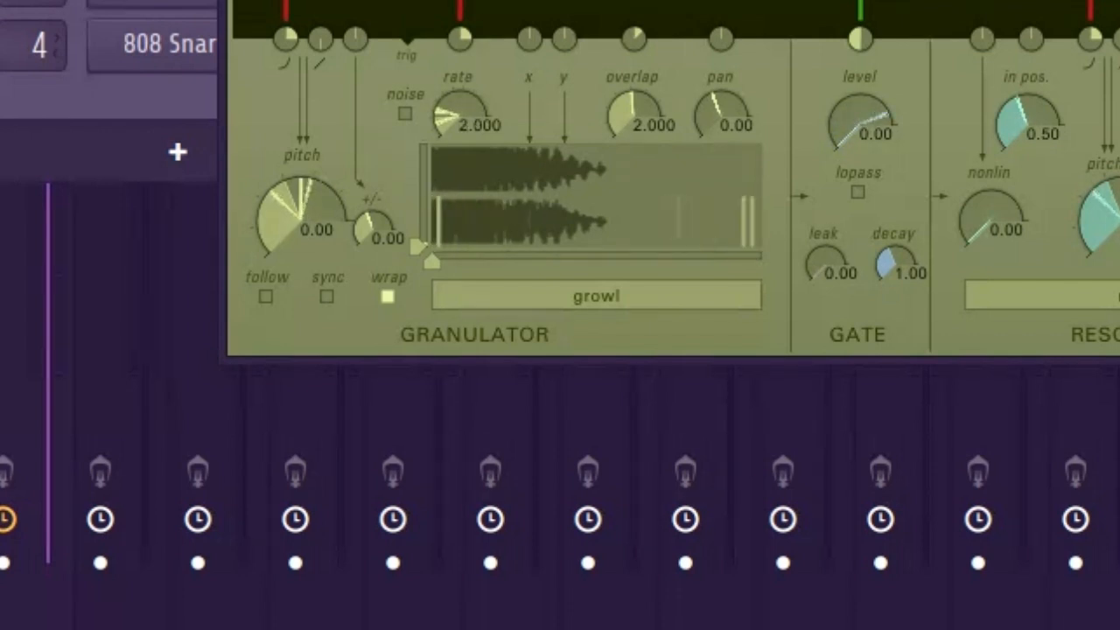
pyautogui.moveTo(459, 176); pyautogui.dragTo(459, 154)
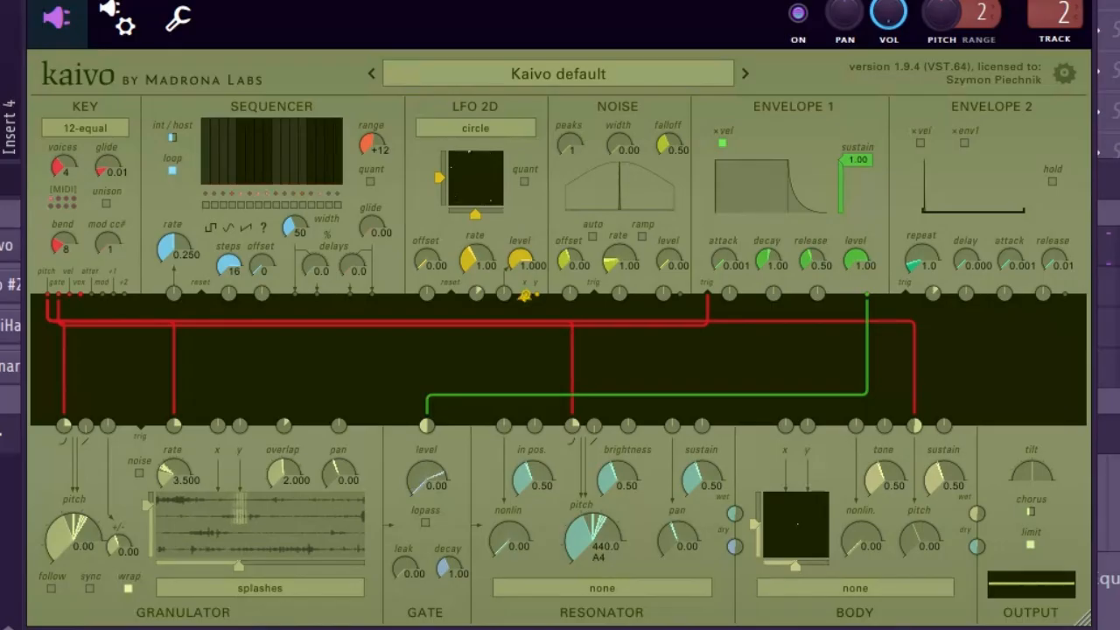
# Patch the LFO 2D x and y outputs to the granulator's x and y inputs
pyautogui.moveTo(525, 295); pyautogui.dragTo(217, 425)
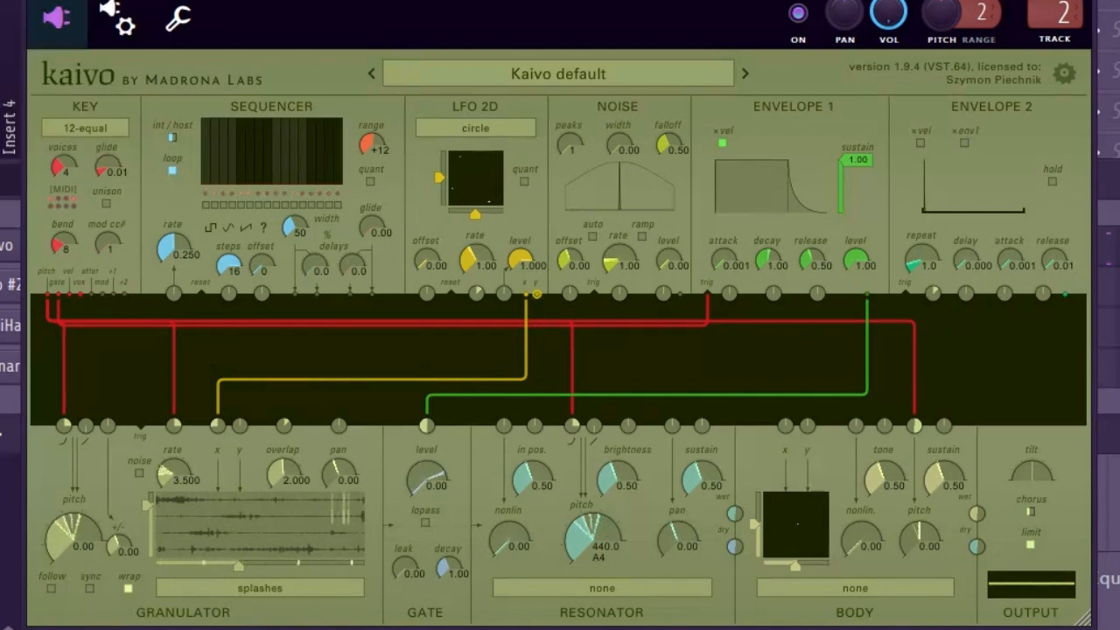
pyautogui.moveTo(536, 295); pyautogui.dragTo(240, 425)
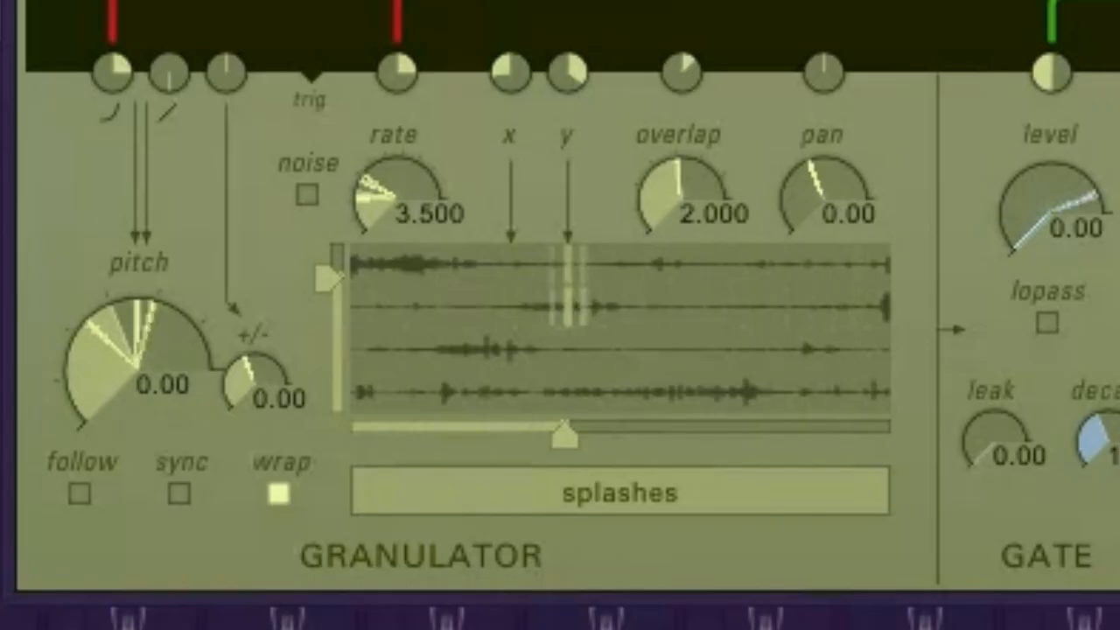
# Lower the granulator overlap to 0.250, then raise it well above that
pyautogui.moveTo(682, 194)
pyautogui.mouseDown()
pyautogui.moveTo(682, 228)
pyautogui.moveTo(681, 210)
pyautogui.mouseUp()
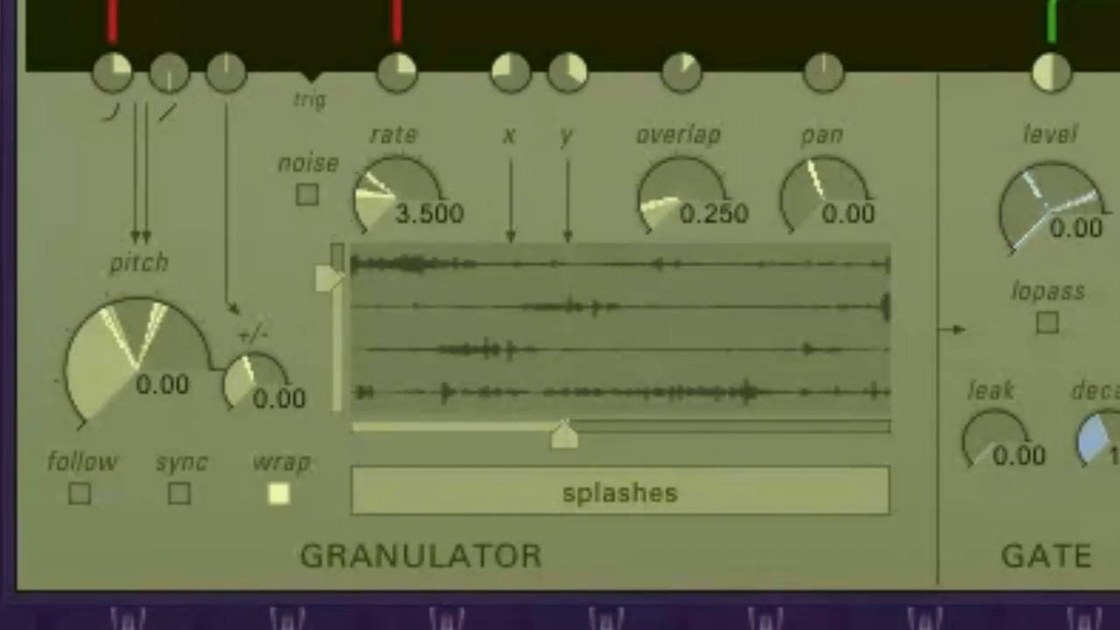
pyautogui.moveTo(682, 194); pyautogui.dragTo(681, 96)
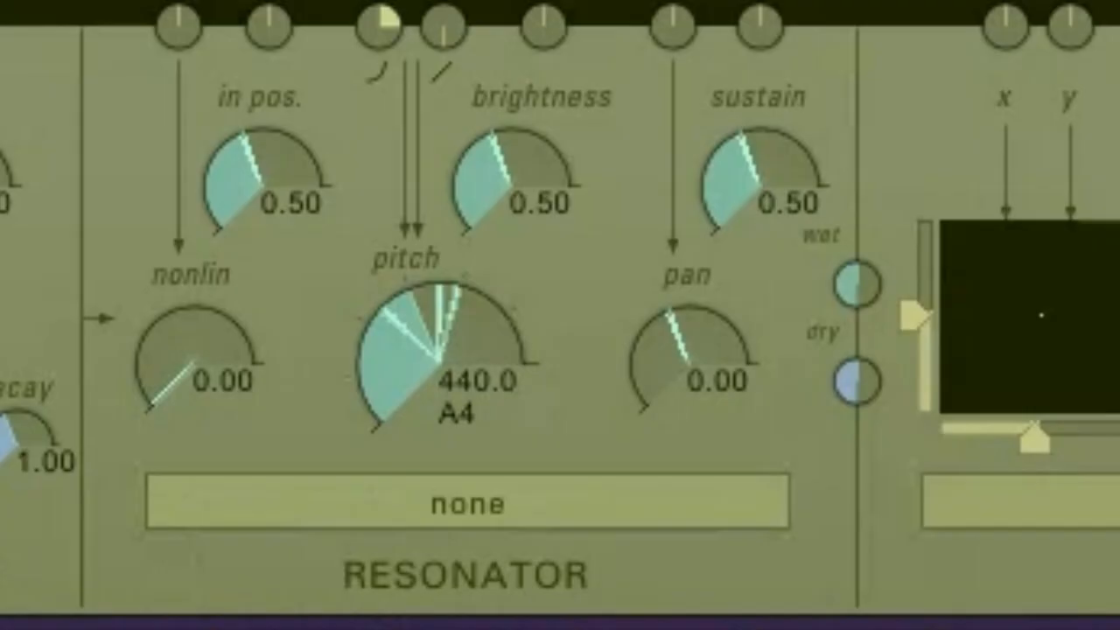
# Set the resonator model to metal string, then to nylon string
pyautogui.click(467, 502)
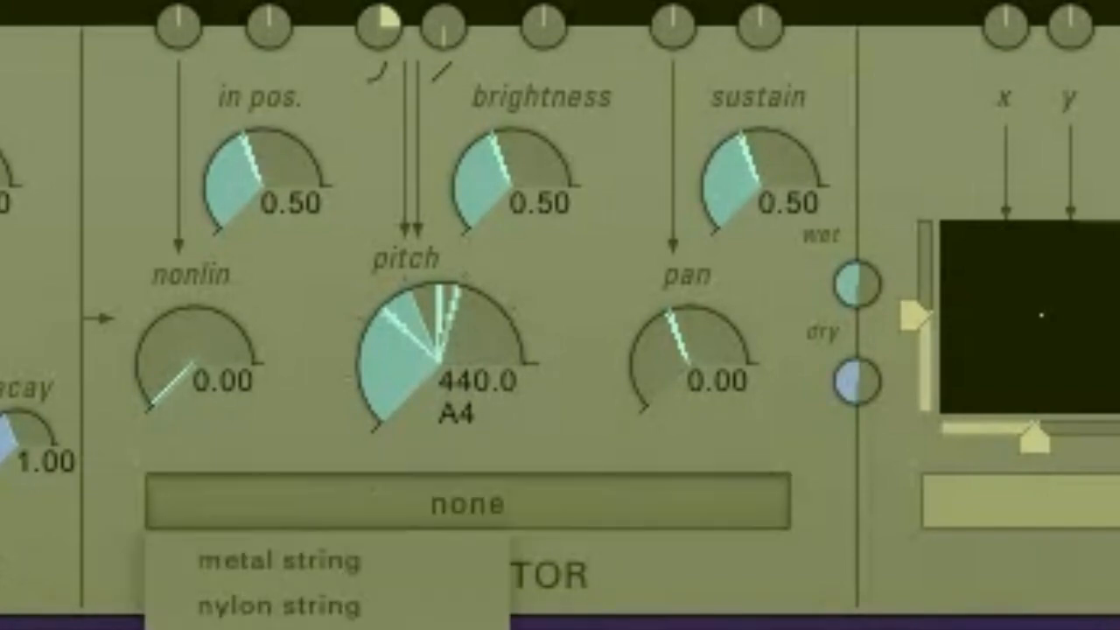
pyautogui.click(280, 560)
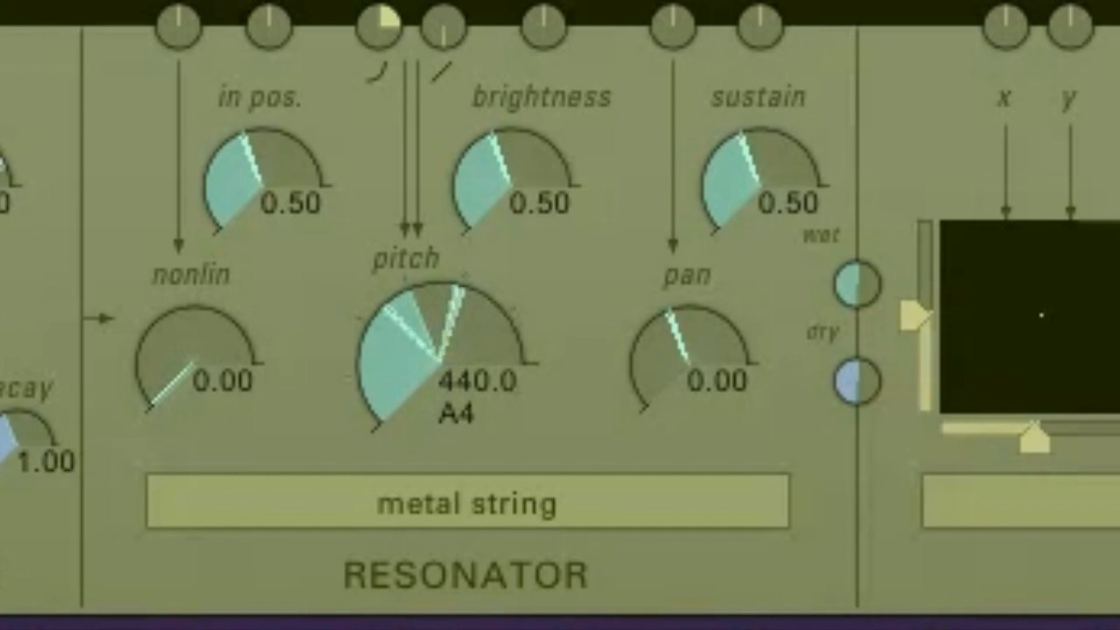
pyautogui.click(467, 503)
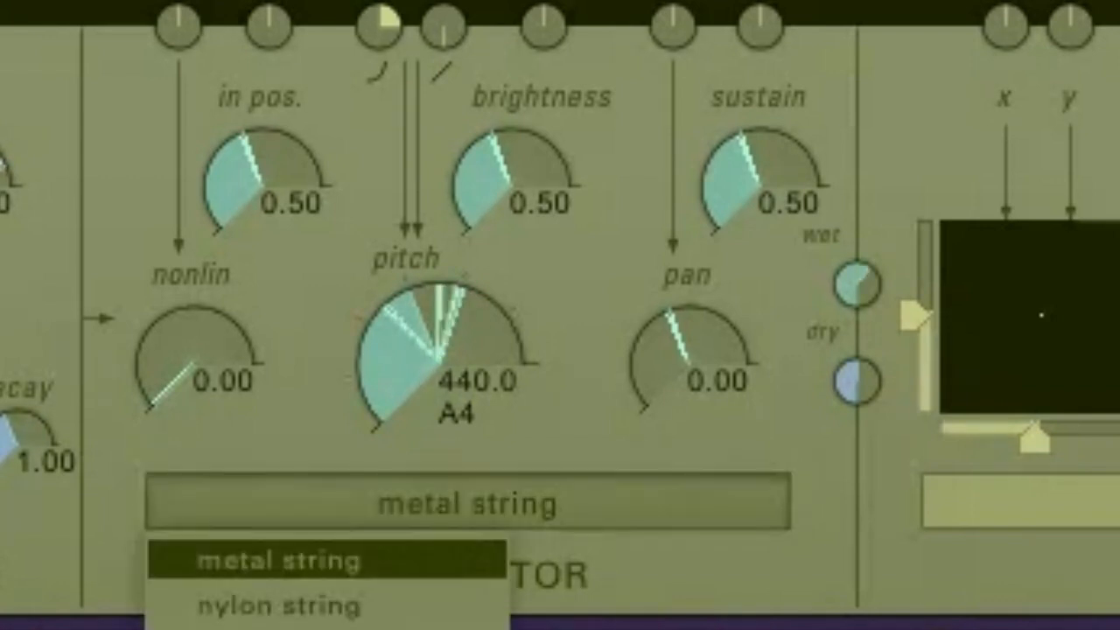
pyautogui.click(280, 606)
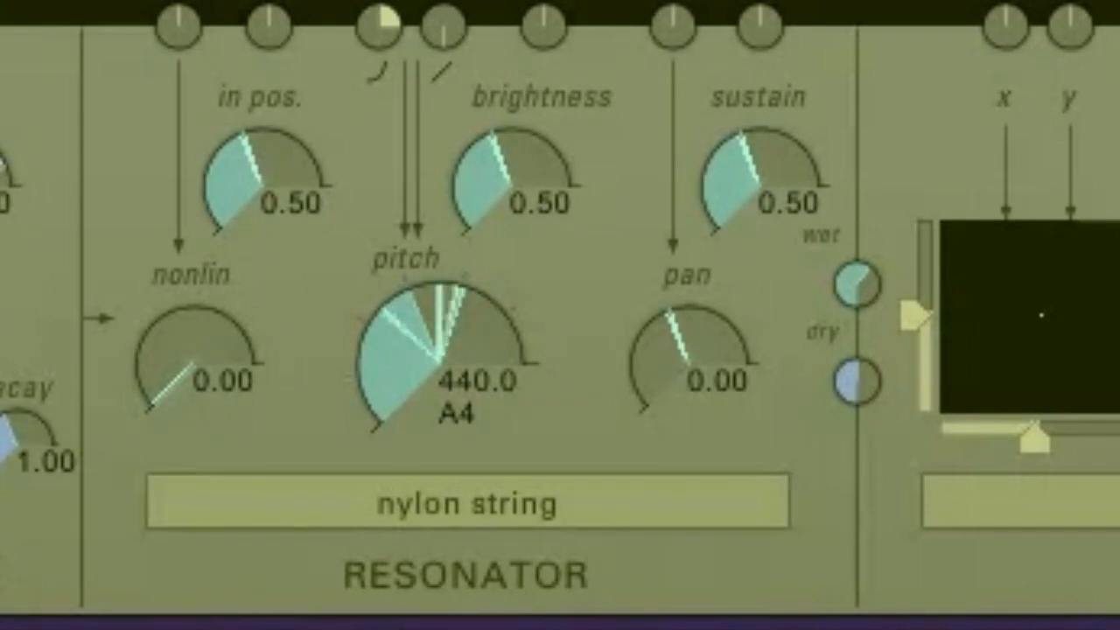
# Switch the resonator model to gut string, then to small chime
pyautogui.click(420, 504)
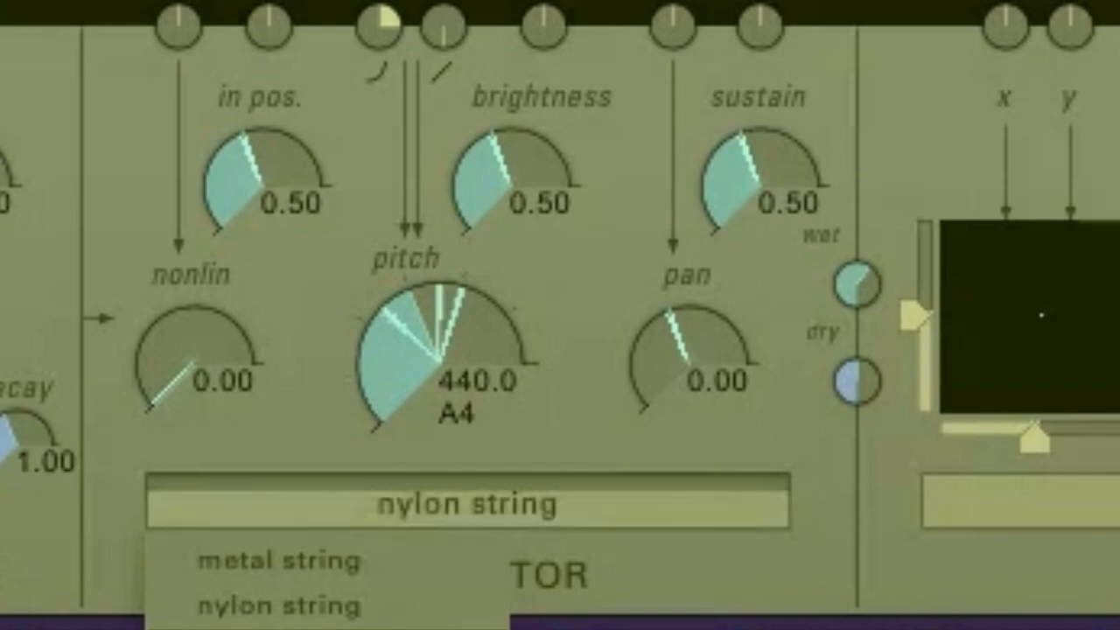
pyautogui.click(271, 629)
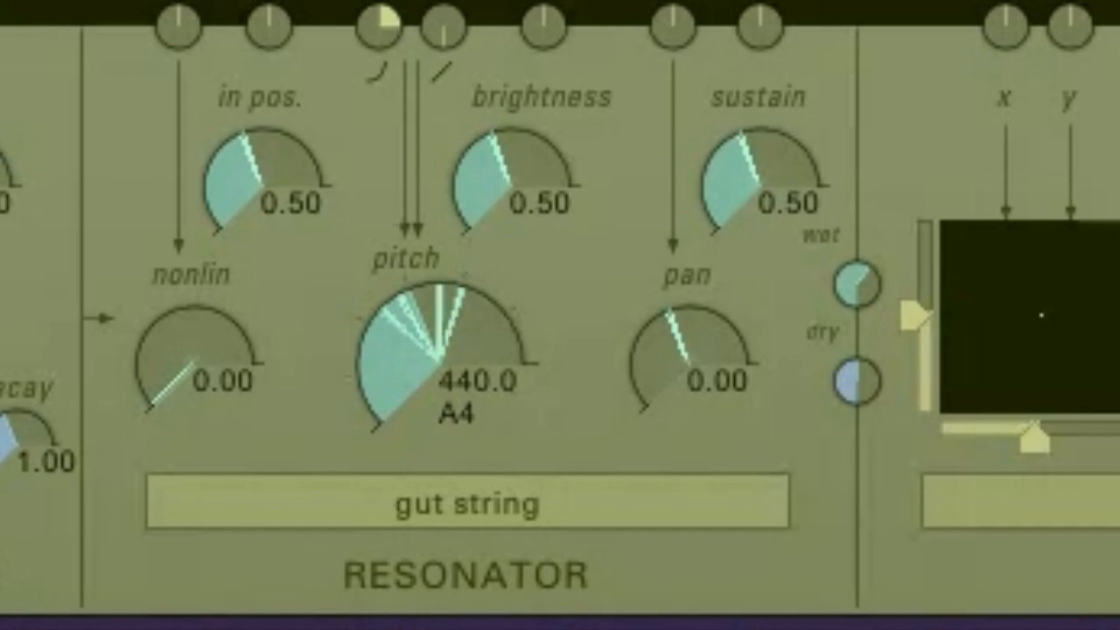
pyautogui.click(467, 502)
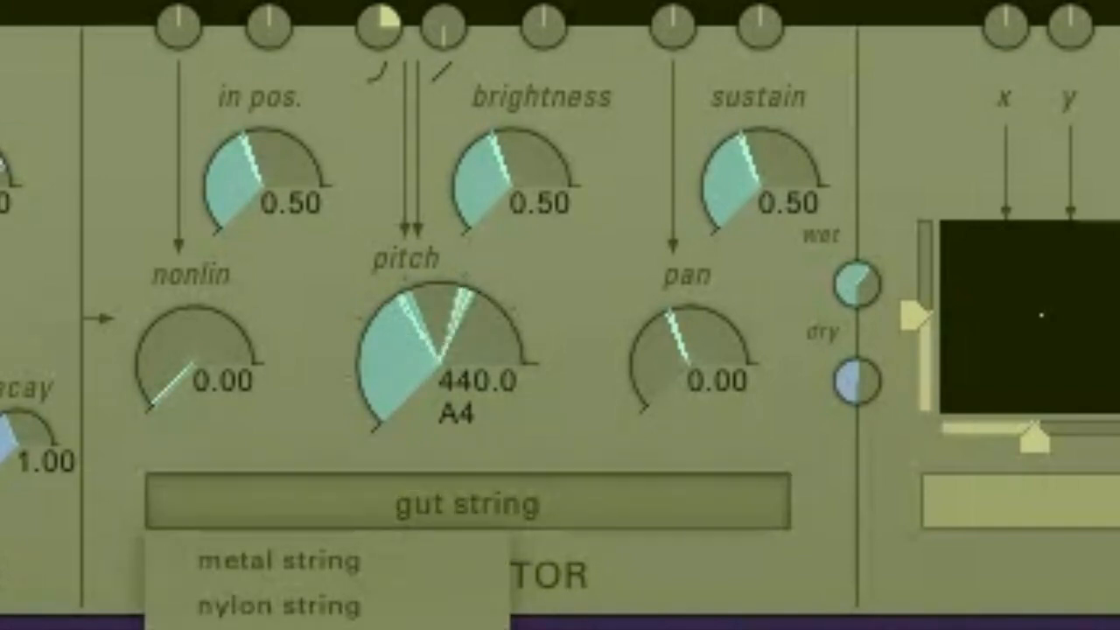
pyautogui.click(263, 628)
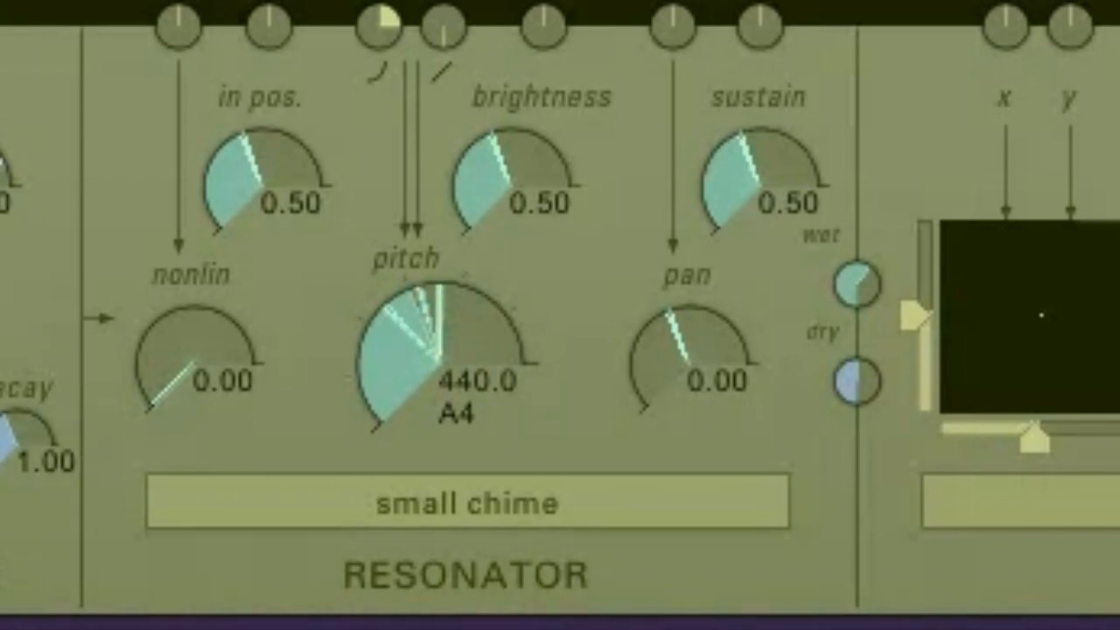
# Switch the resonator model to medium chime, then to large chime
pyautogui.click(467, 502)
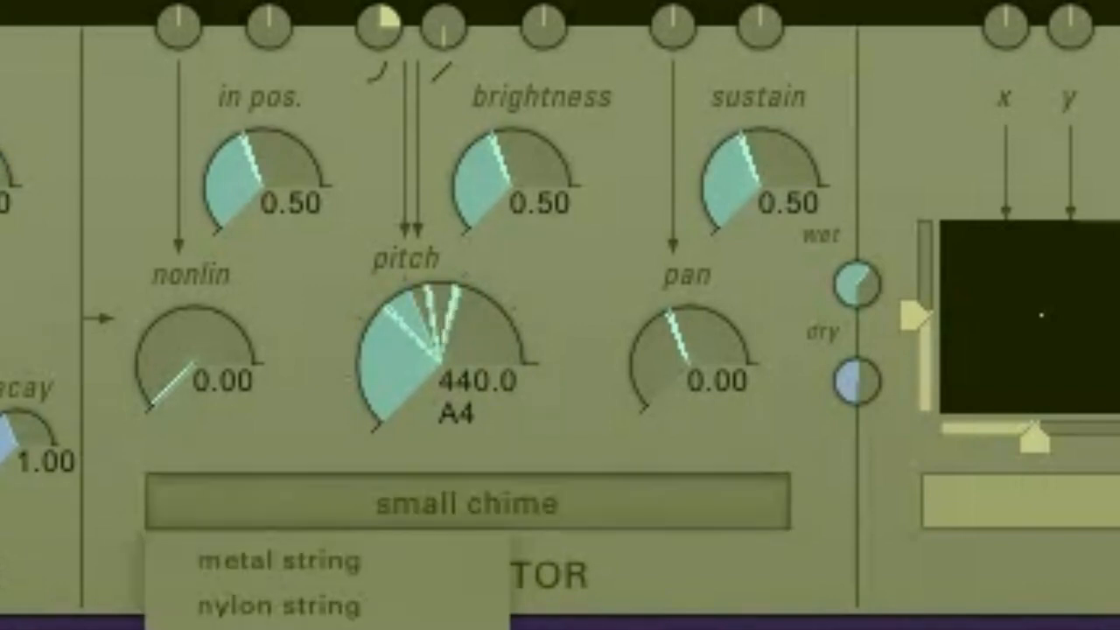
pyautogui.click(262, 628)
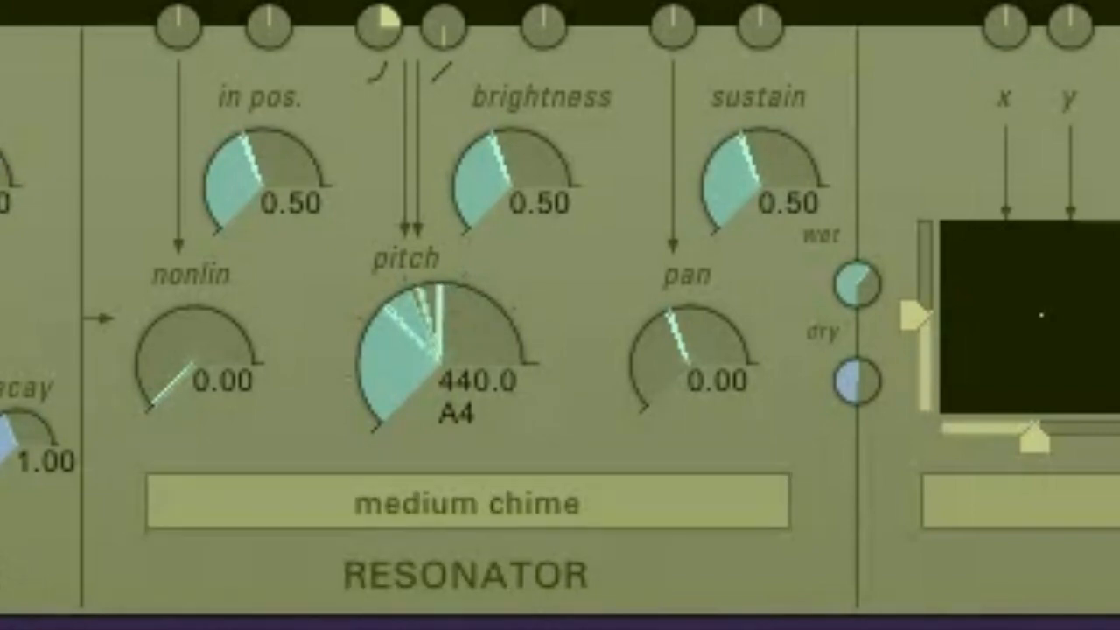
pyautogui.click(467, 502)
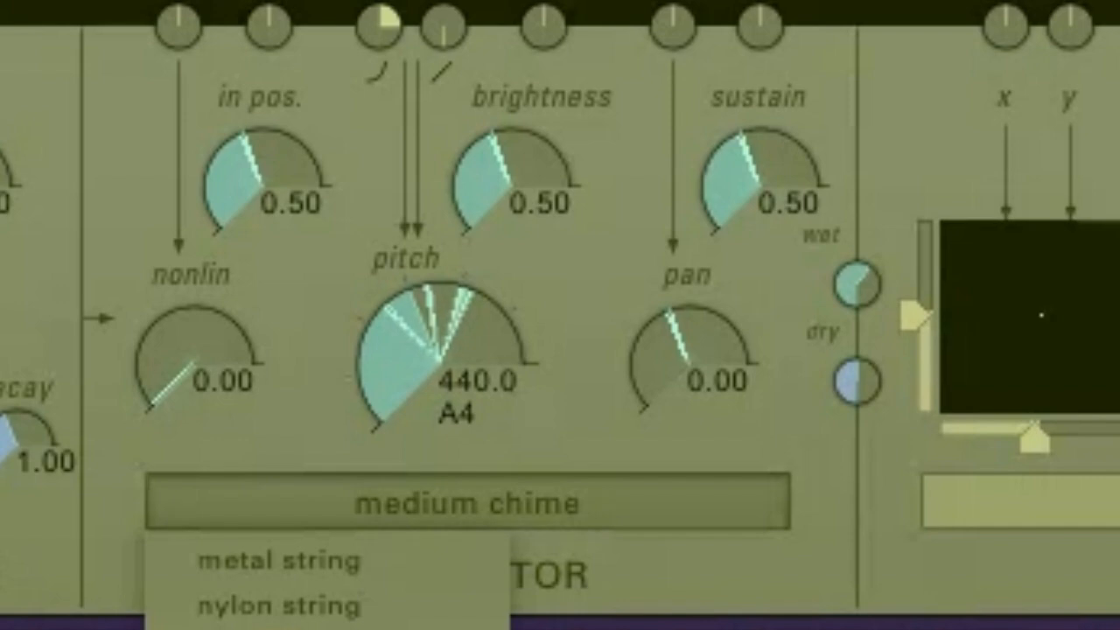
pyautogui.click(262, 628)
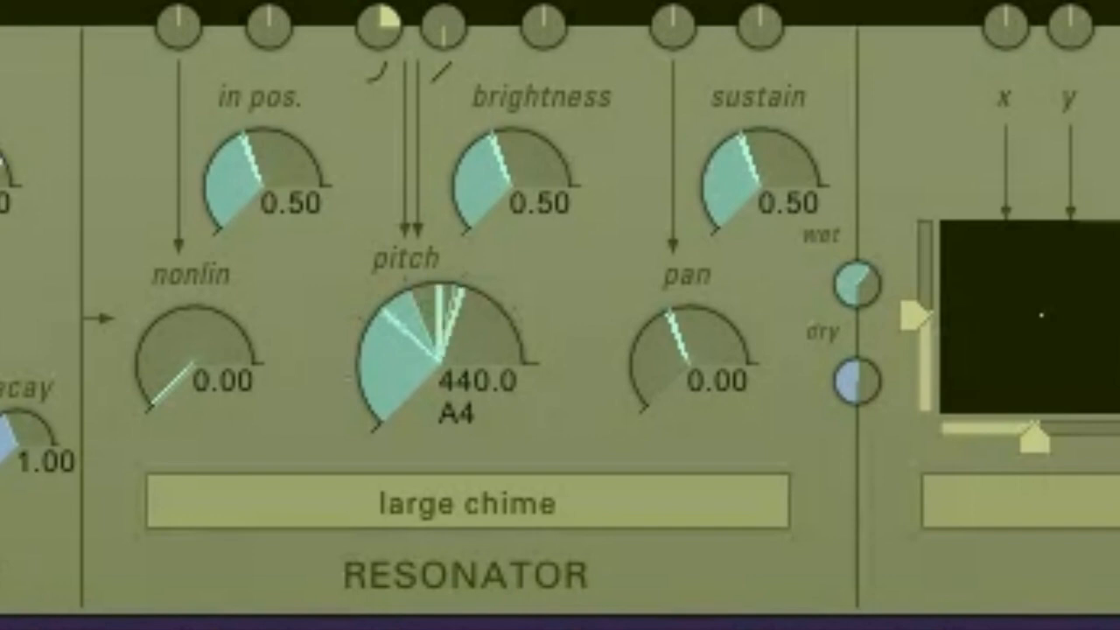
# Switch the resonator model to small spring, then to large spring
pyautogui.click(467, 502)
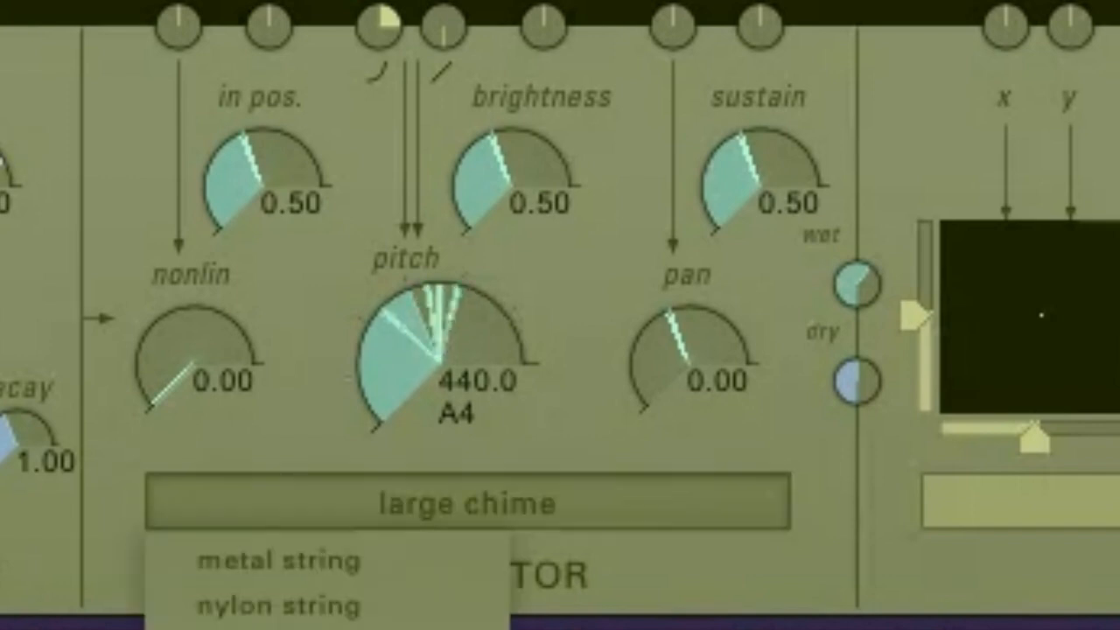
pyautogui.click(278, 627)
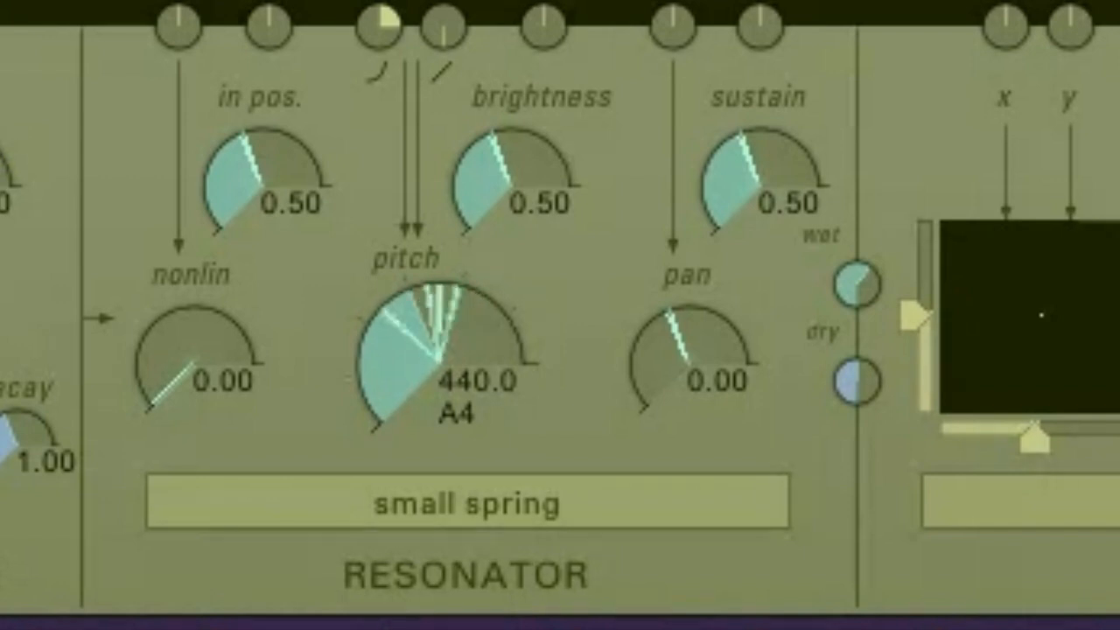
pyautogui.click(467, 504)
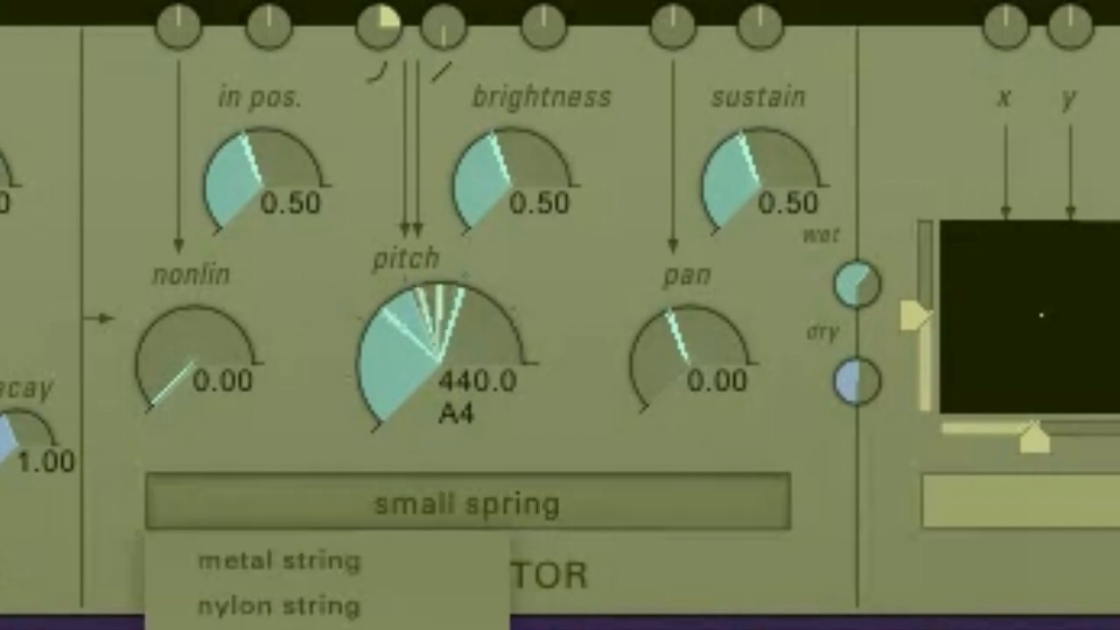
pyautogui.click(254, 628)
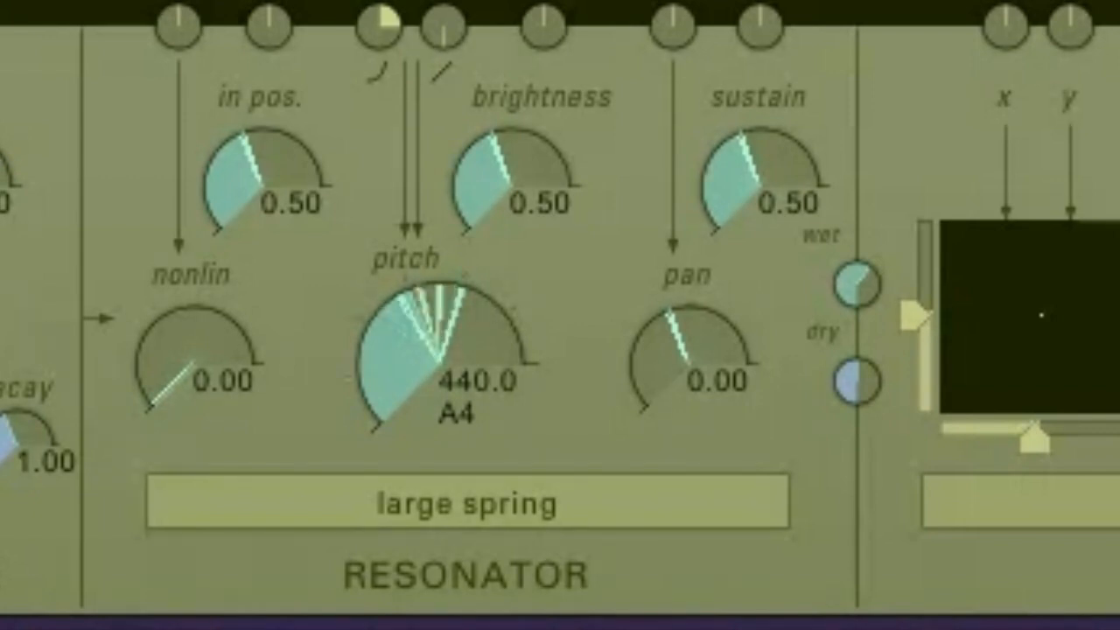
# Set the resonator model back to small chime, then to medium chime
pyautogui.click(468, 502)
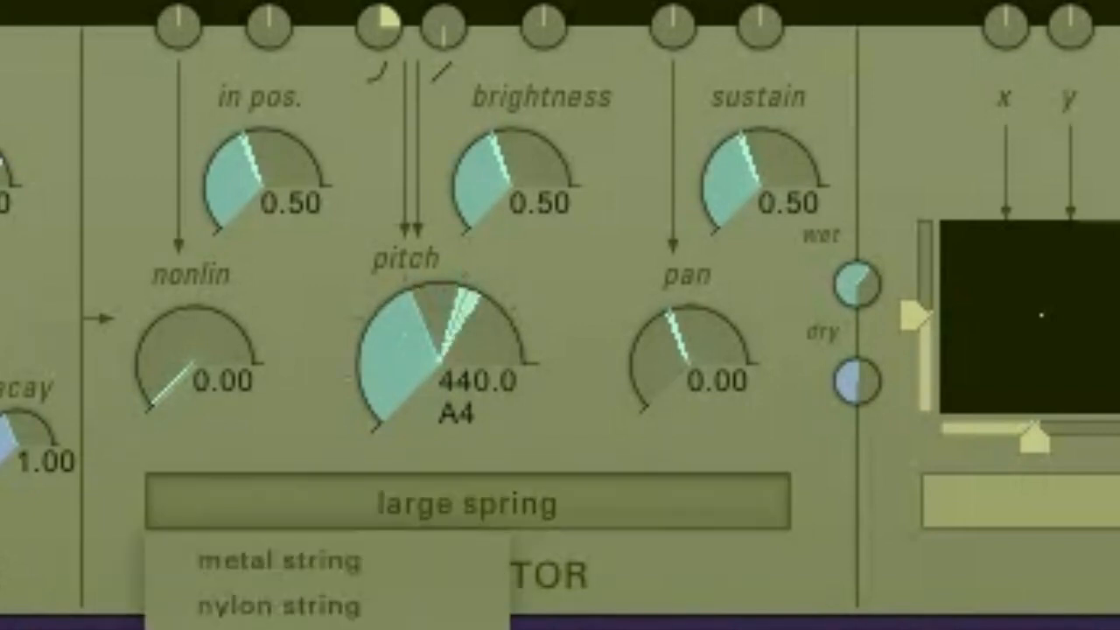
pyautogui.click(289, 628)
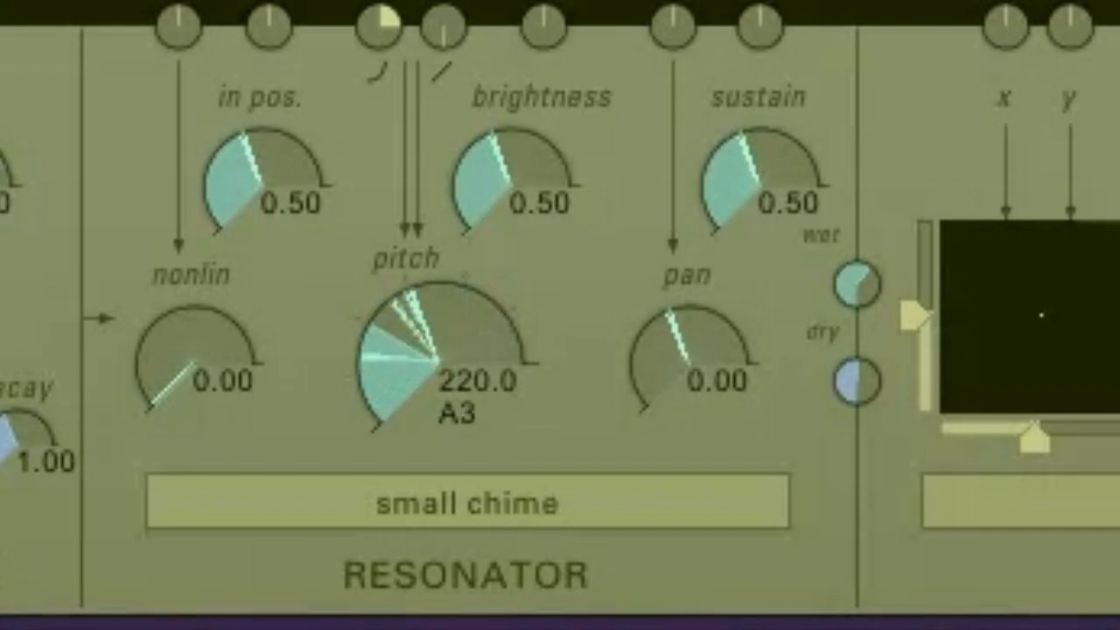
pyautogui.click(468, 502)
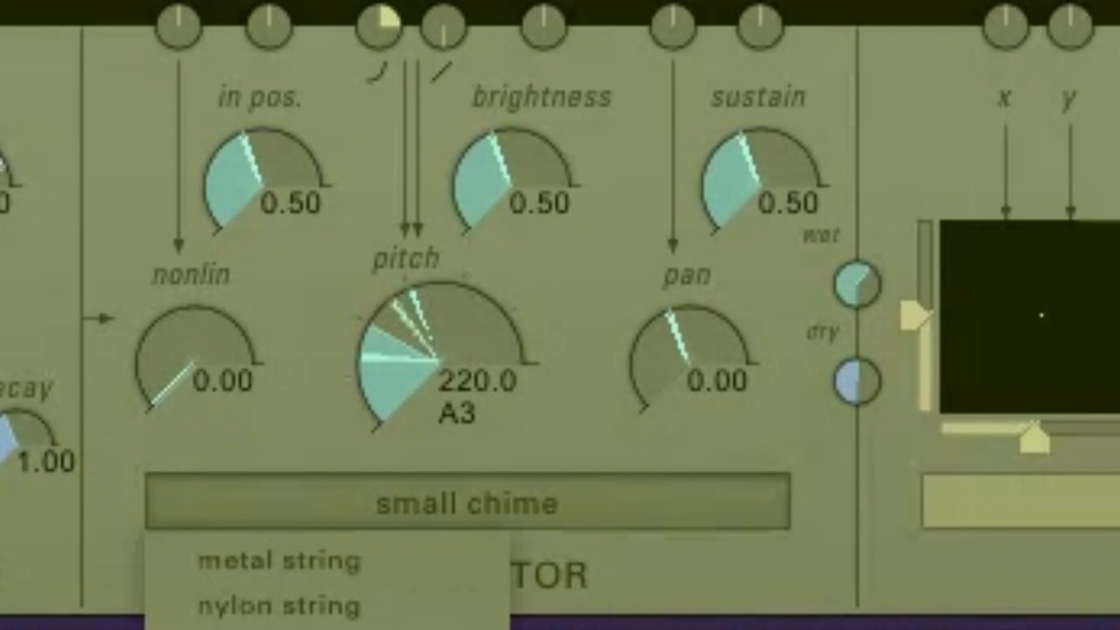
pyautogui.click(280, 629)
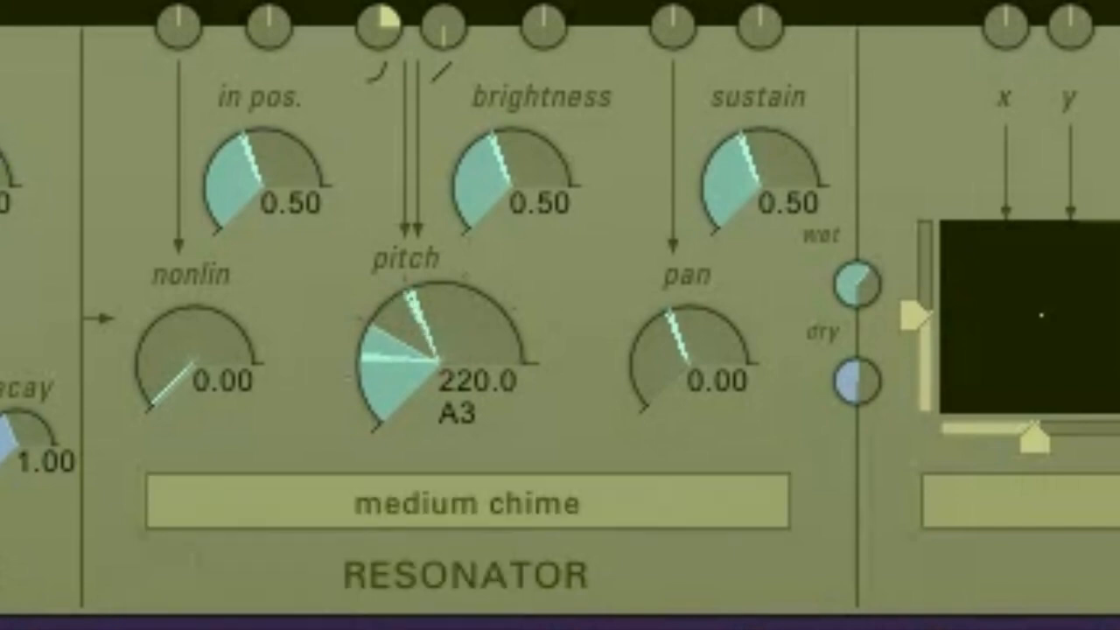
# Set the resonator pitch to 880.0 (A5), then return it to 440.0 (A4)
pyautogui.click(515, 309)
pyautogui.click(464, 281)
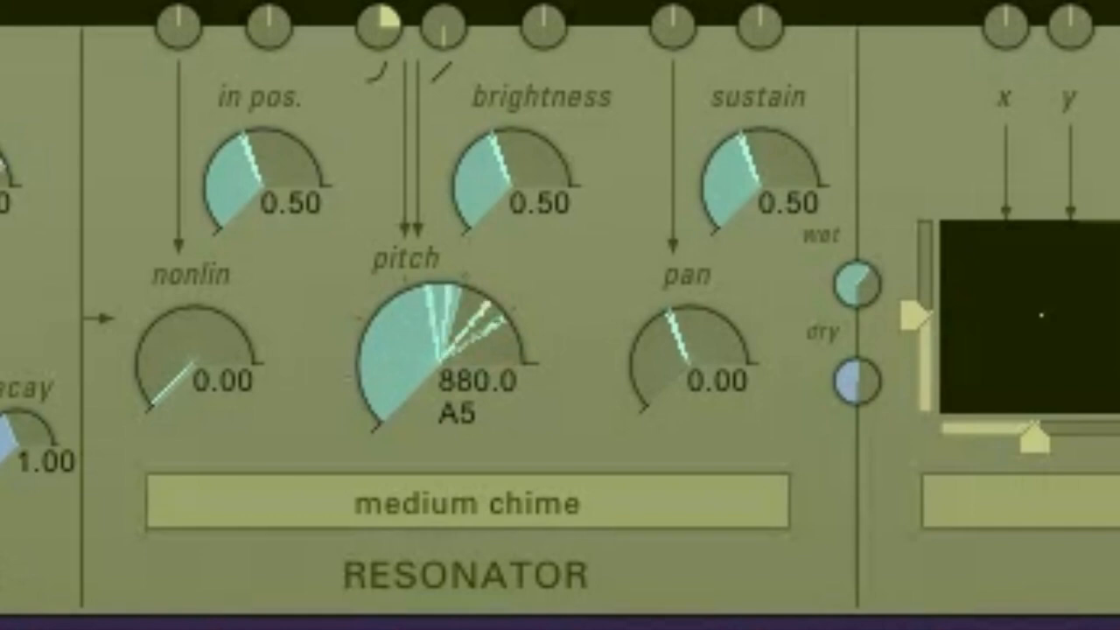
pyautogui.click(406, 280)
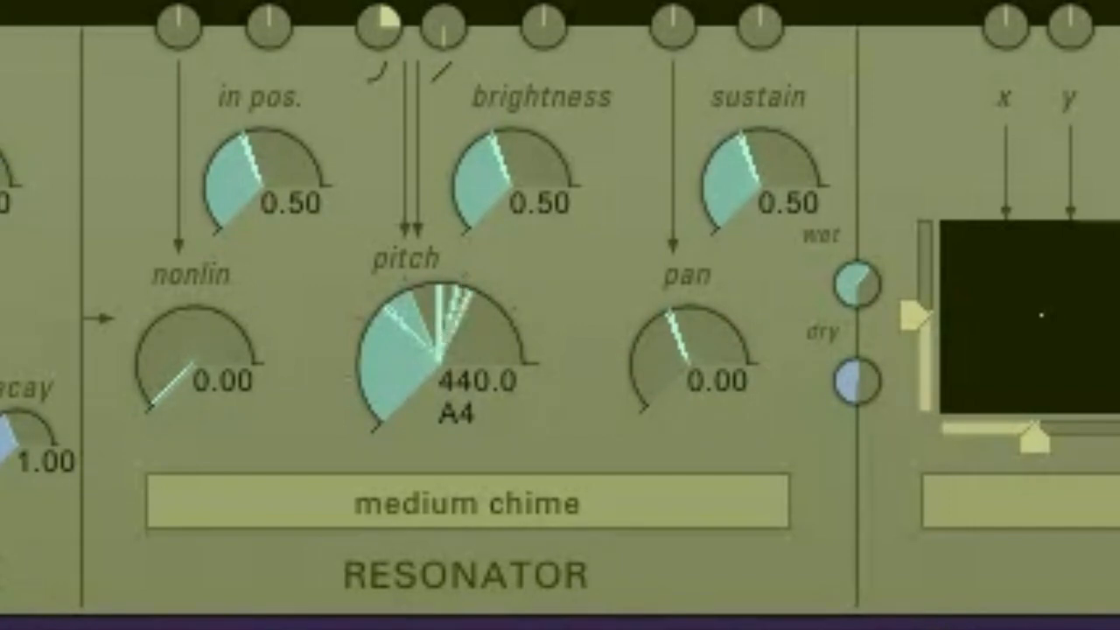
# Sweep the resonator sustain to 0.00, then 1.00, then back to 0.50
pyautogui.moveTo(760, 185); pyautogui.dragTo(760, 262)
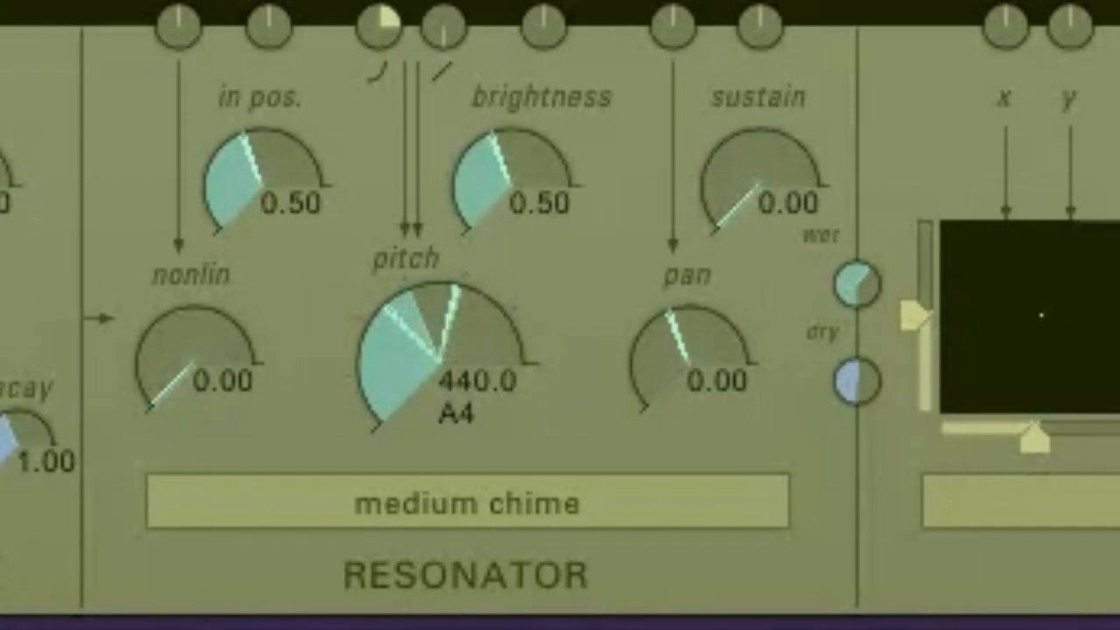
pyautogui.moveTo(759, 186); pyautogui.dragTo(760, 98)
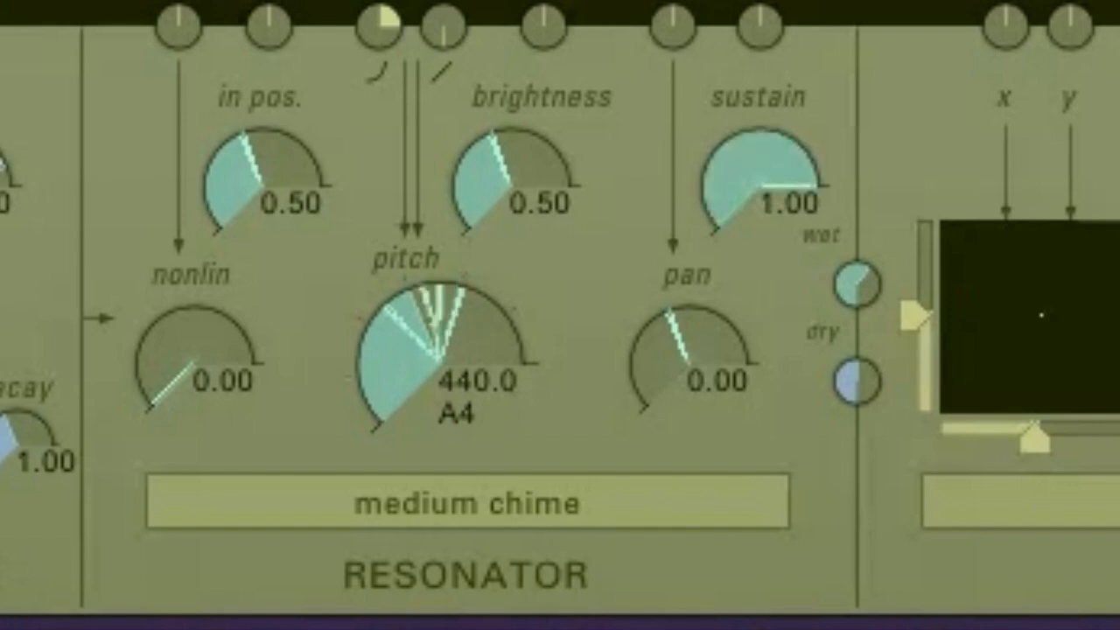
pyautogui.moveTo(759, 185); pyautogui.dragTo(759, 230)
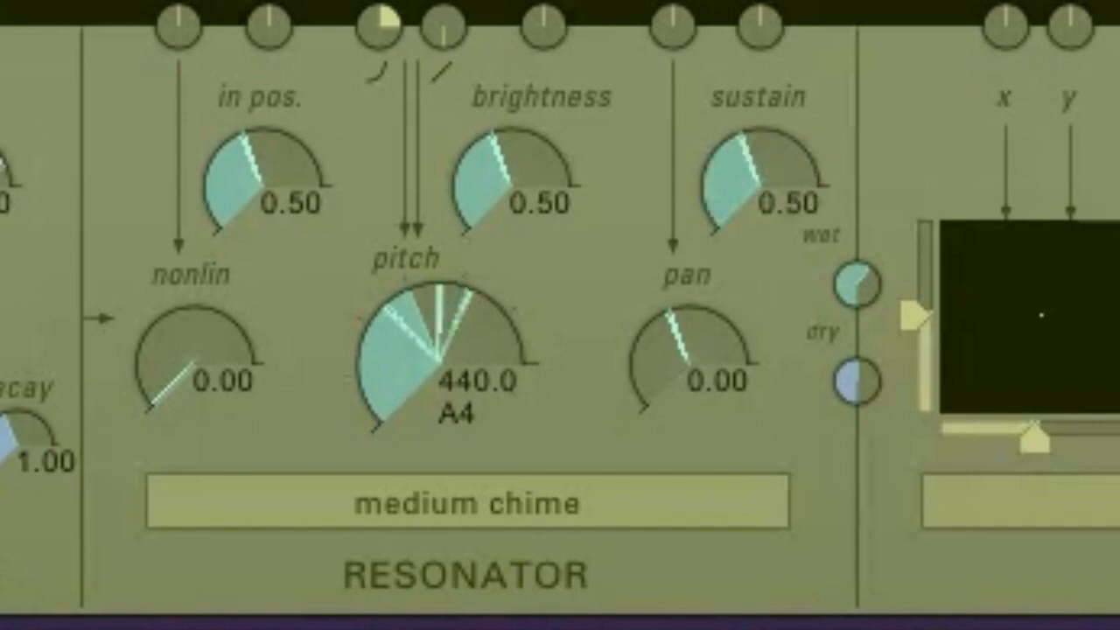
# Raise the resonator brightness to 0.66 and increase the input position
pyautogui.moveTo(512, 186)
pyautogui.mouseDown()
pyautogui.moveTo(511, 142)
pyautogui.moveTo(511, 229)
pyautogui.moveTo(512, 142)
pyautogui.moveTo(512, 171)
pyautogui.mouseUp()
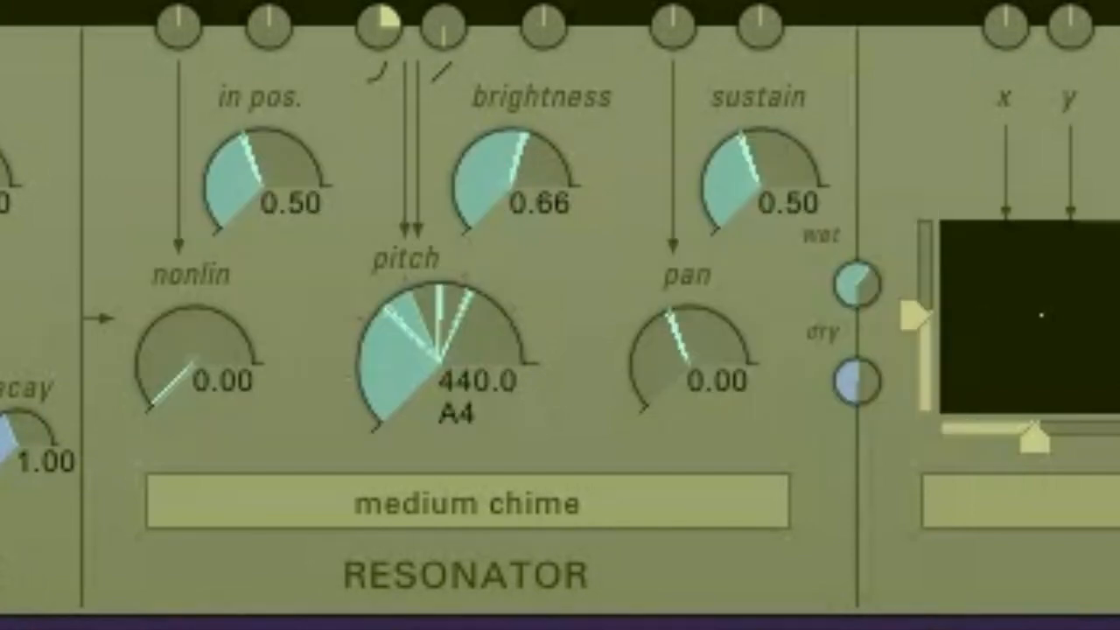
pyautogui.moveTo(263, 175); pyautogui.dragTo(263, 131)
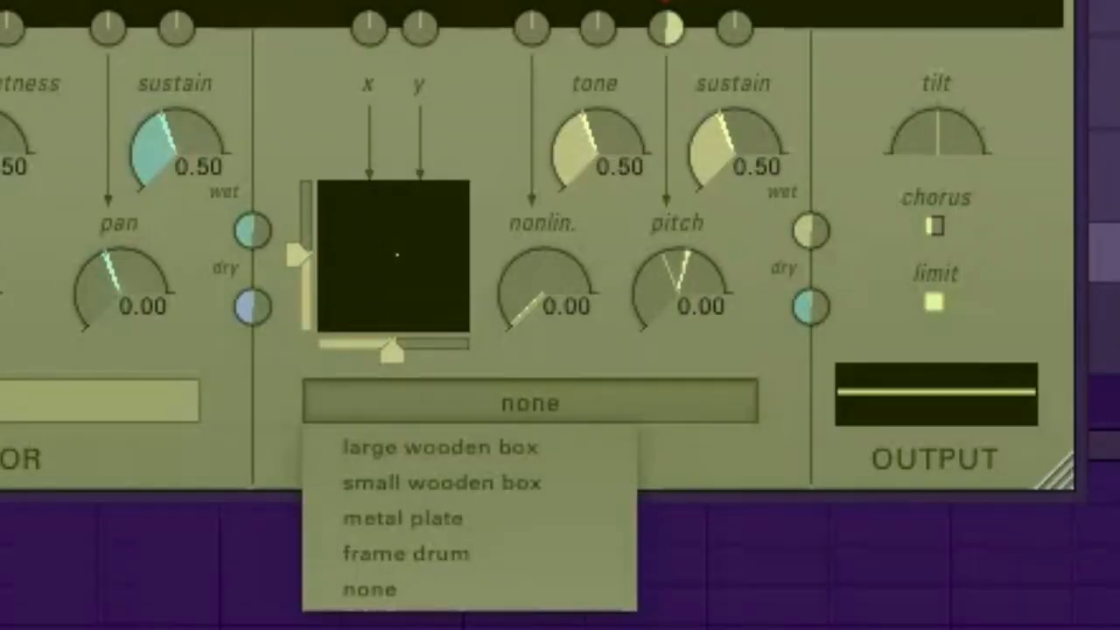
# Set the body model to large wooden box, then to small wooden box
pyautogui.click(469, 447)
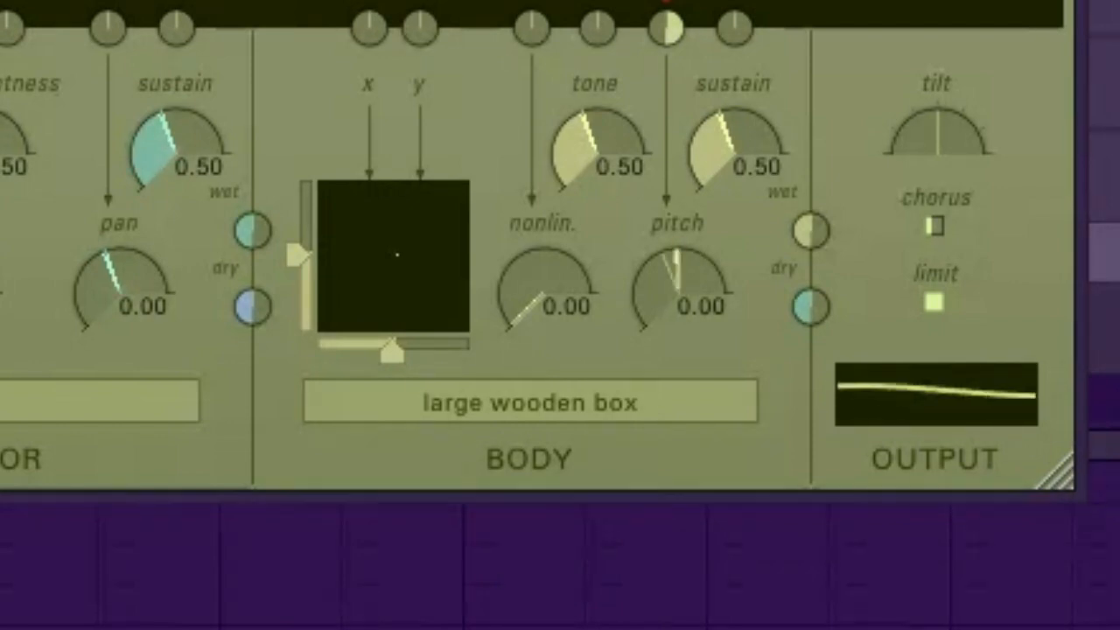
pyautogui.click(531, 403)
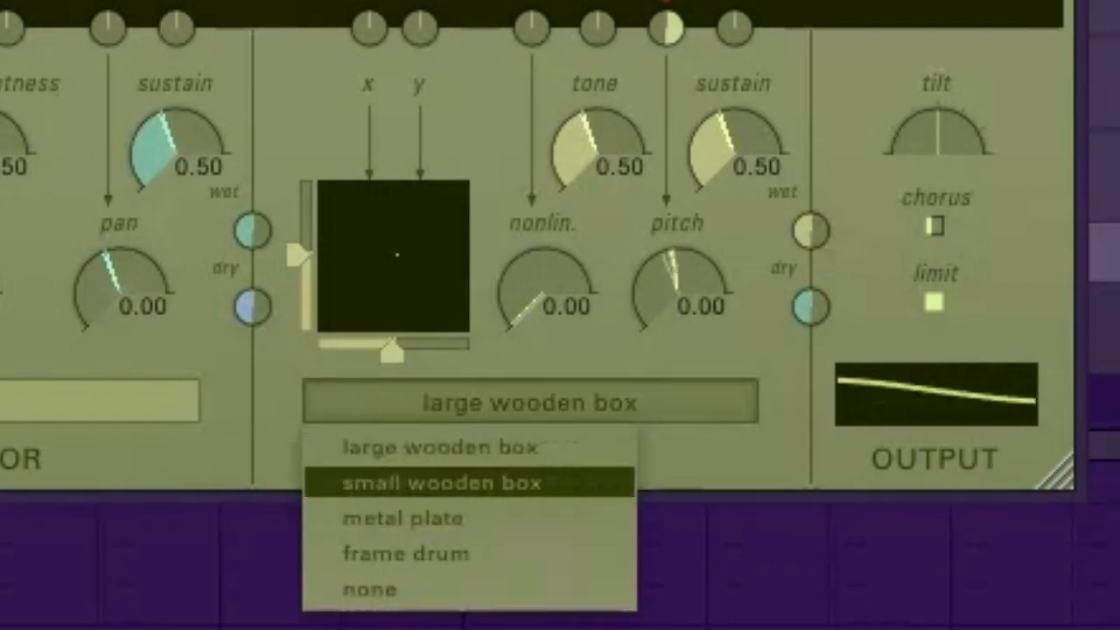
pyautogui.click(442, 482)
# Switch the body model to metal plate, then to frame drum
pyautogui.click(530, 402)
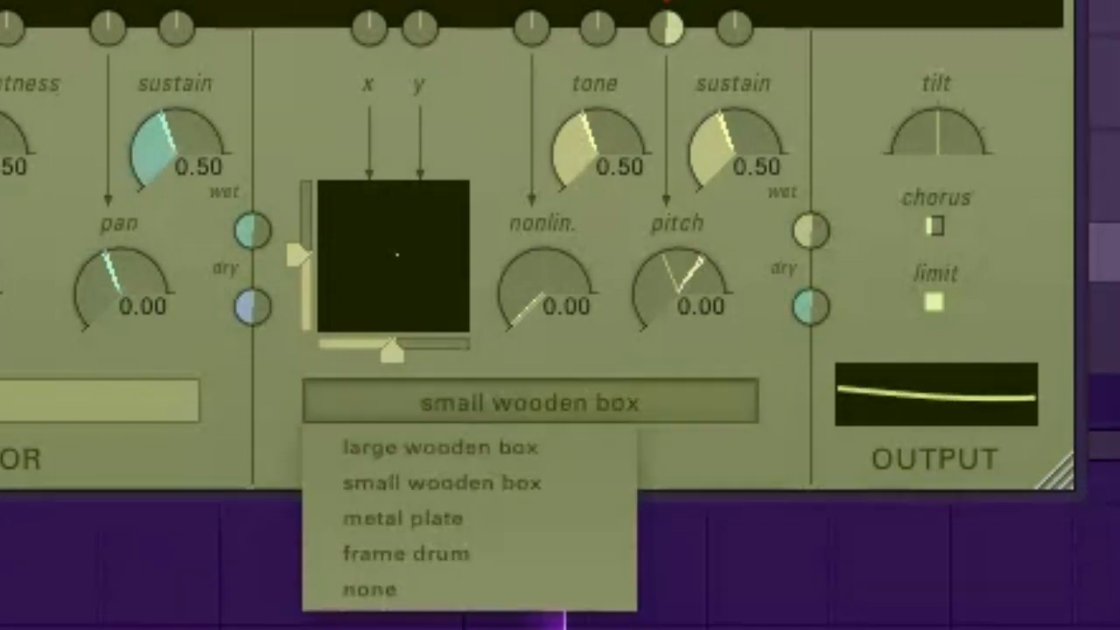
pyautogui.click(402, 518)
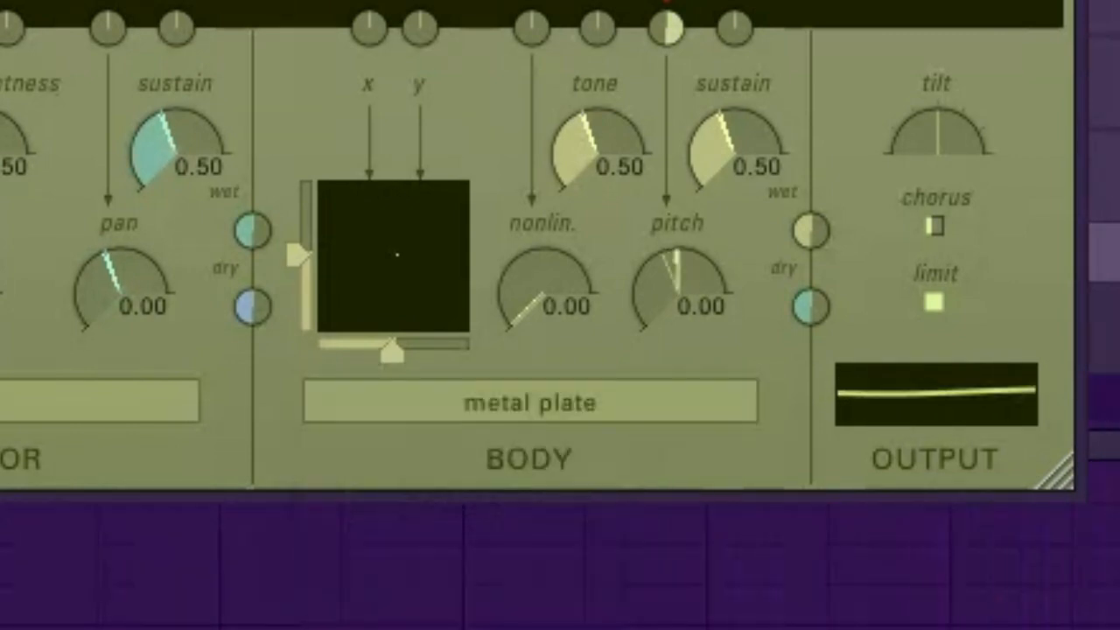
pyautogui.click(530, 402)
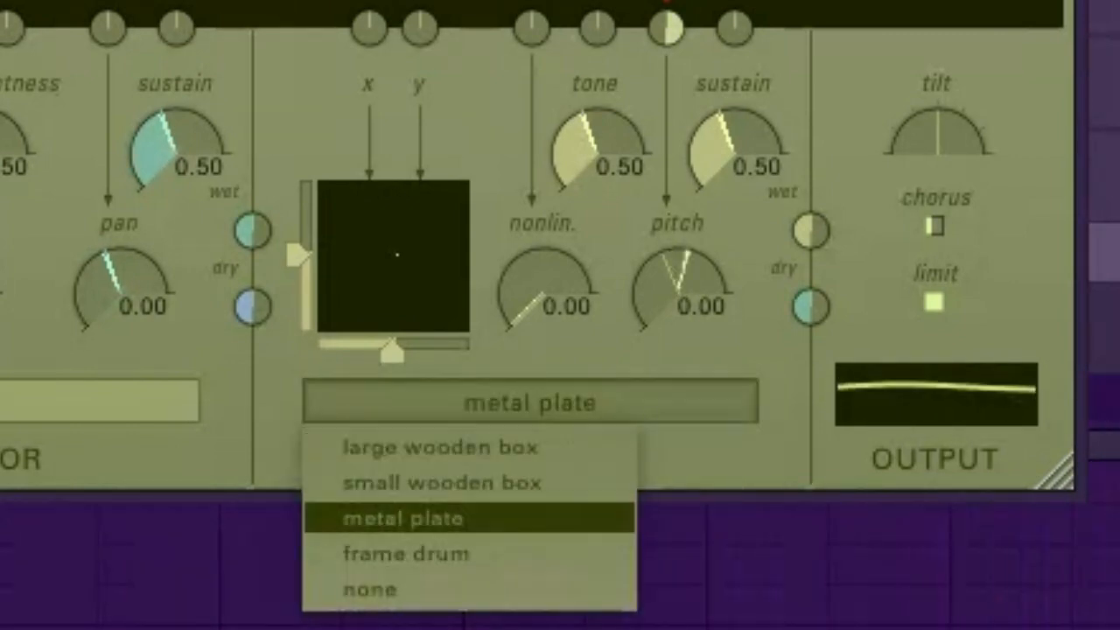
pyautogui.click(406, 552)
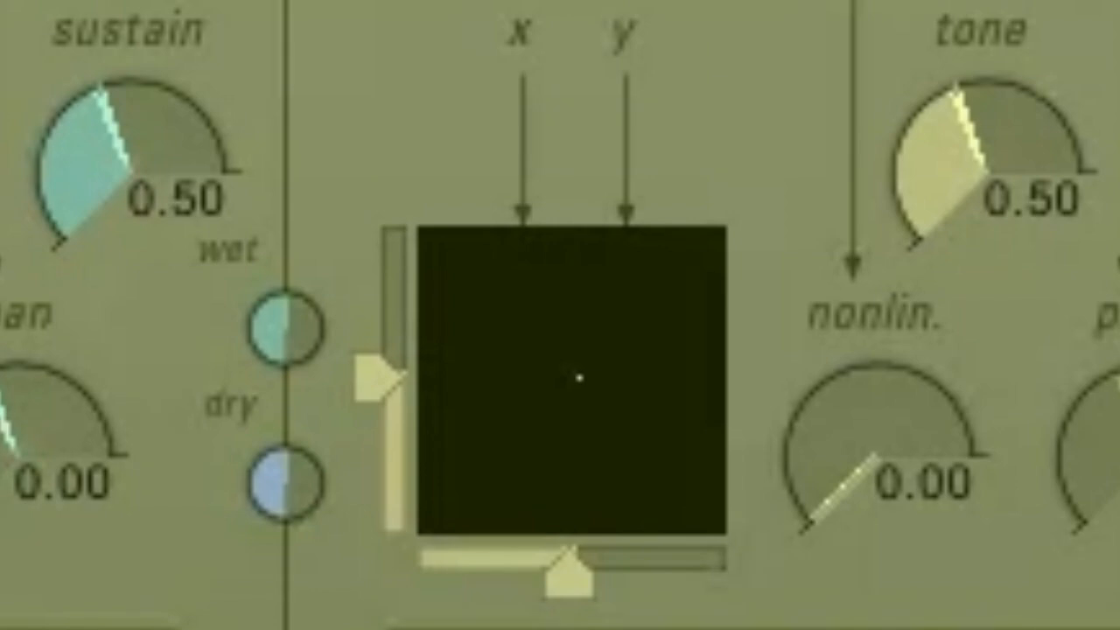
# Move the body's x position slider left and its y position slider up
pyautogui.moveTo(569, 578); pyautogui.dragTo(446, 577)
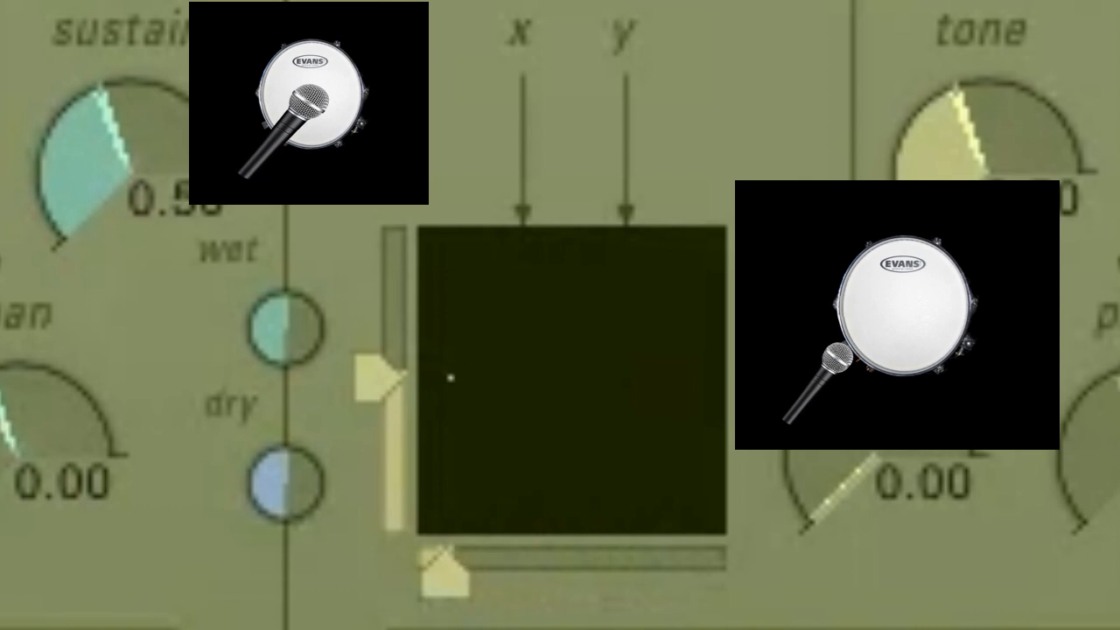
pyautogui.moveTo(381, 378); pyautogui.dragTo(381, 283)
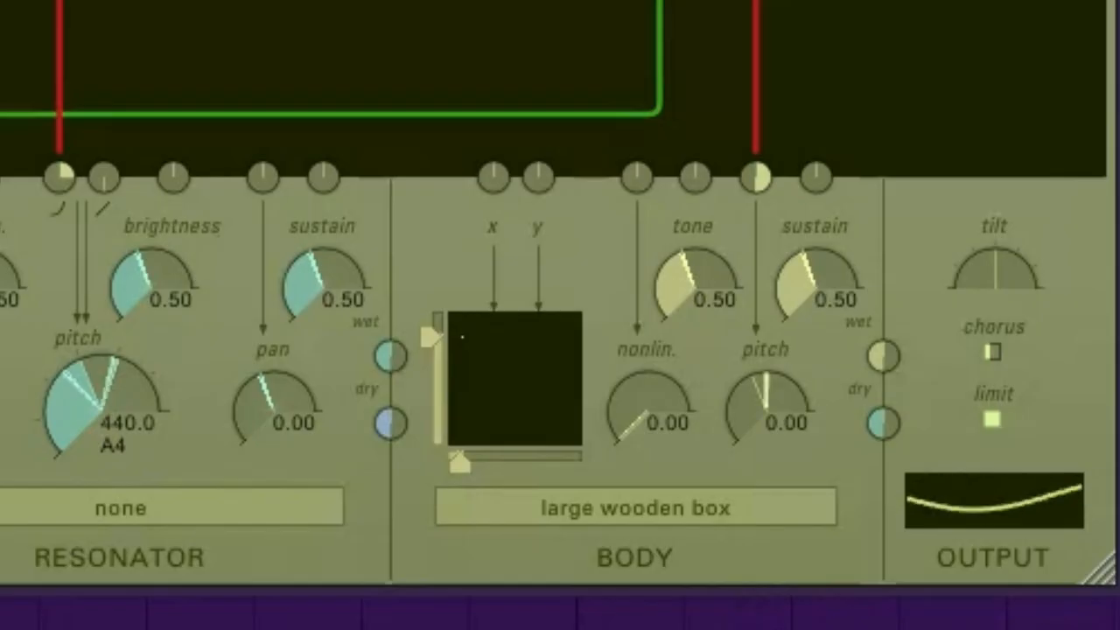
# Patch modulation cables into the body's x and y inputs and raise the y input's modulation depth
pyautogui.moveTo(0, 81); pyautogui.dragTo(493, 177)
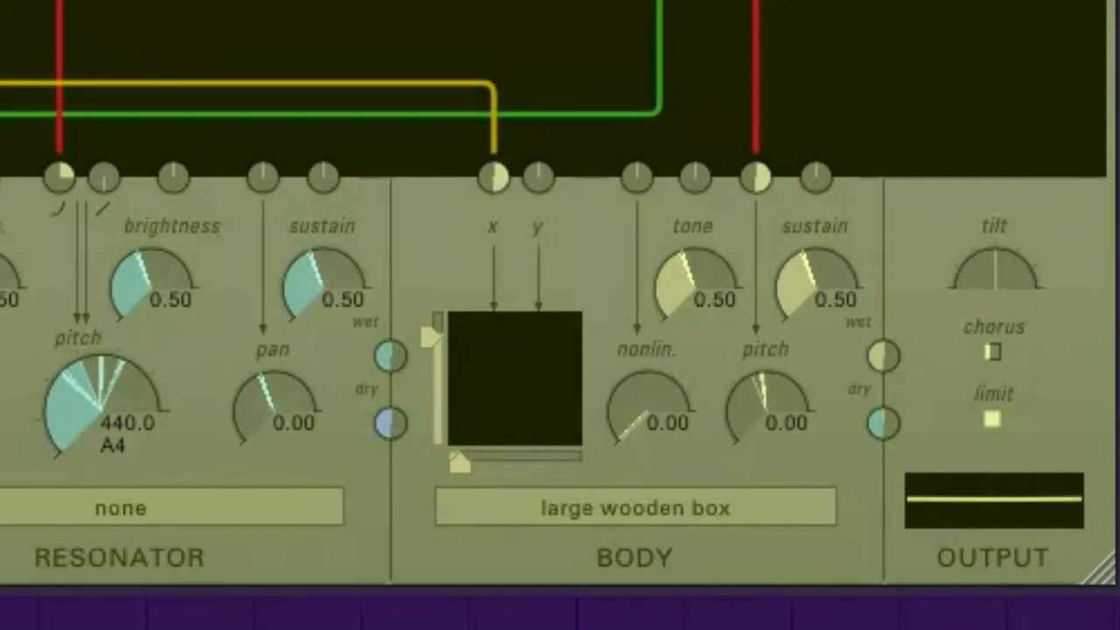
pyautogui.moveTo(0, 92); pyautogui.dragTo(538, 177)
pyautogui.moveTo(538, 177); pyautogui.dragTo(538, 254)
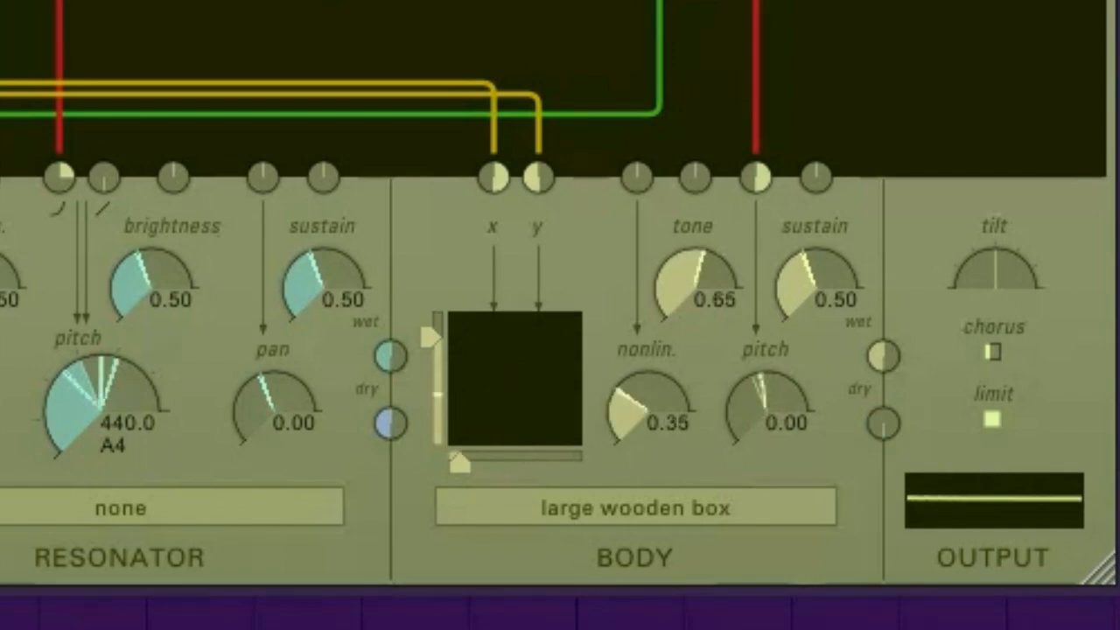
# Set the resonator model to gut string
pyautogui.click(120, 507)
pyautogui.click(70, 610)
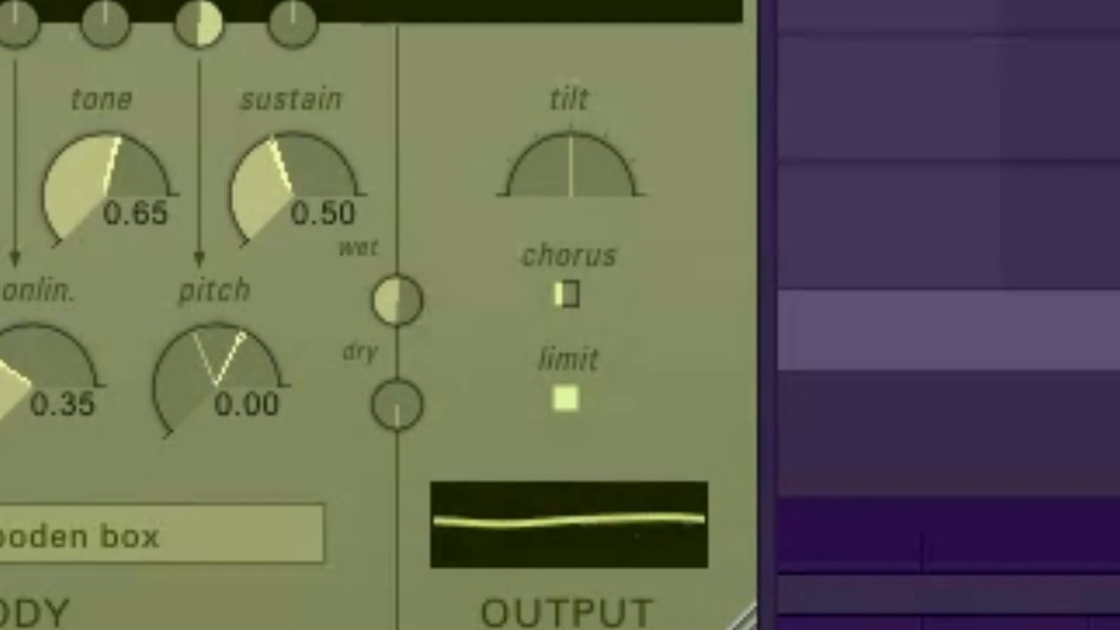
# Adjust the output tilt fully one way, then the other, settling slightly above centre
pyautogui.moveTo(570, 170); pyautogui.dragTo(570, 100)
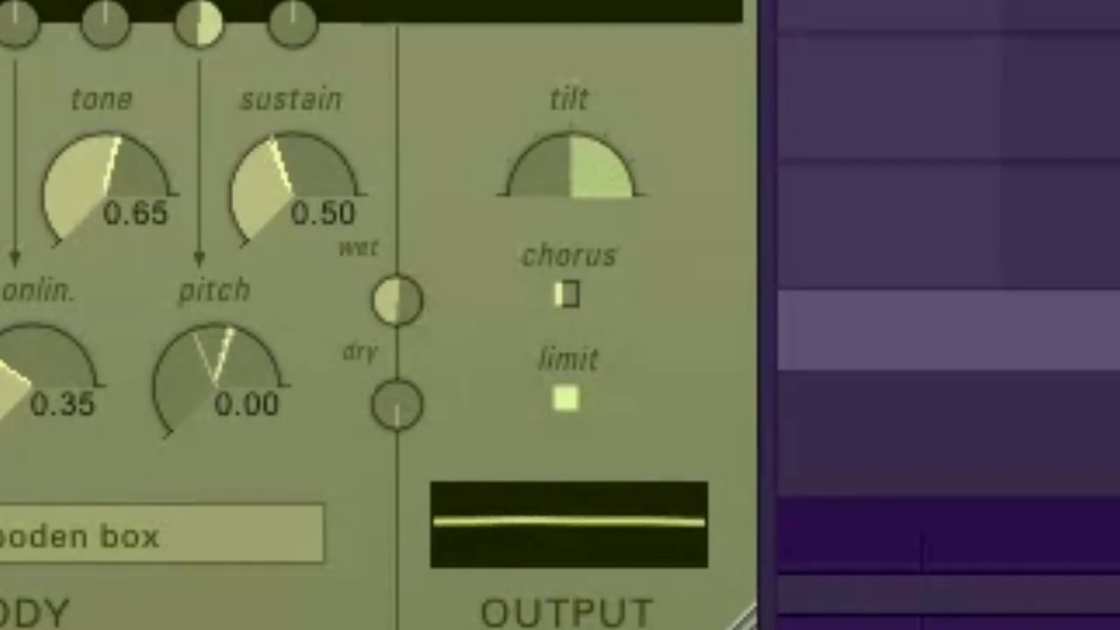
pyautogui.moveTo(570, 166); pyautogui.dragTo(570, 258)
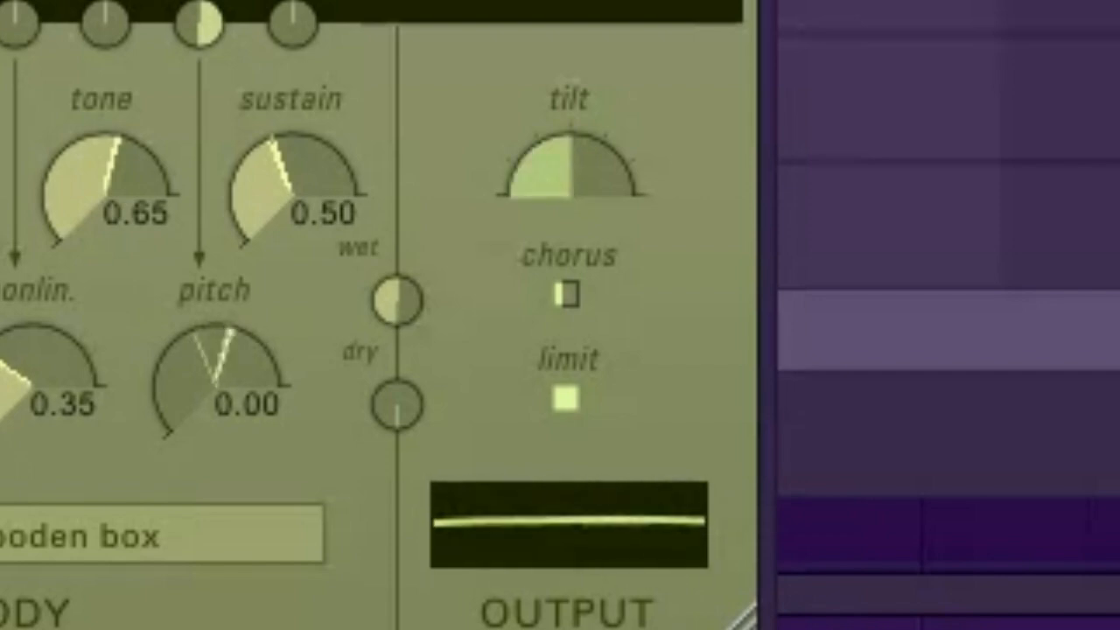
pyautogui.moveTo(570, 175); pyautogui.dragTo(570, 140)
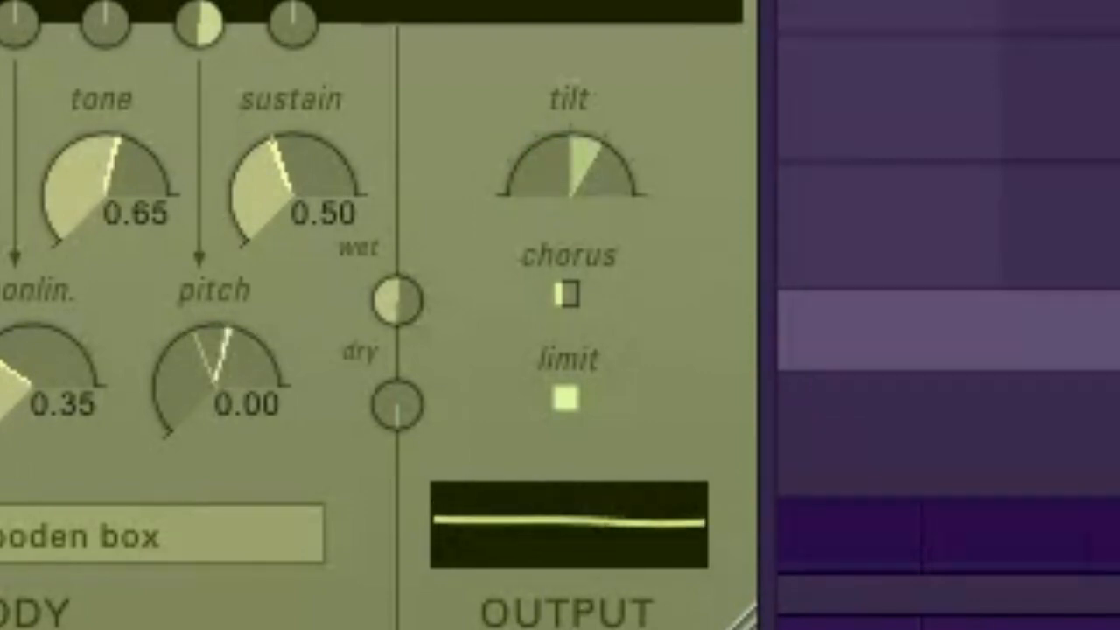
# Turn the output chorus on, then off again
pyautogui.click(566, 294)
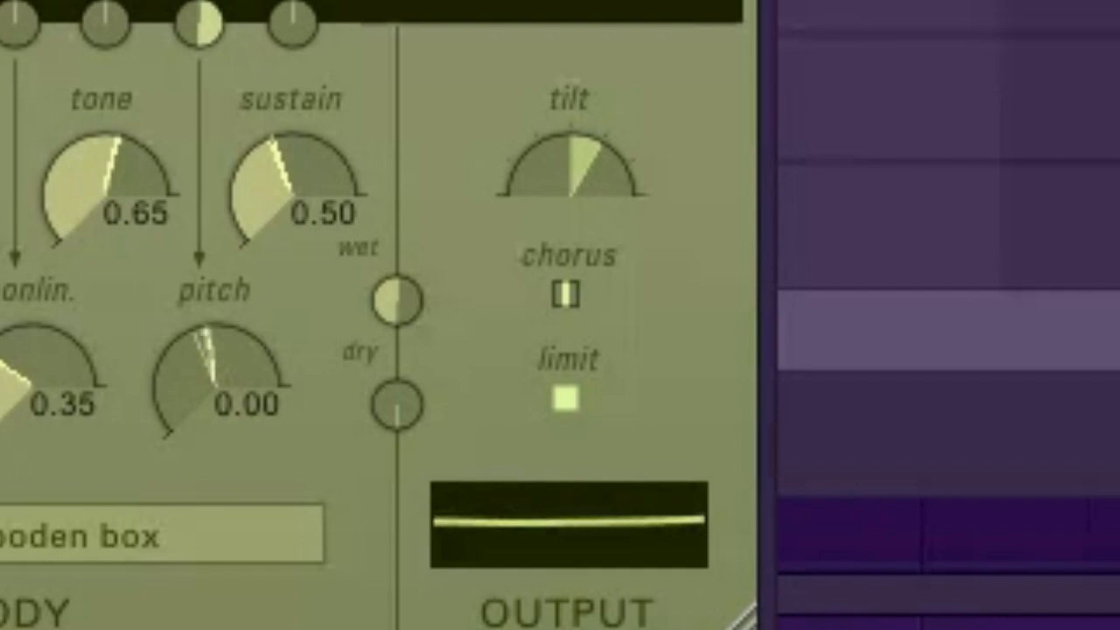
pyautogui.click(572, 294)
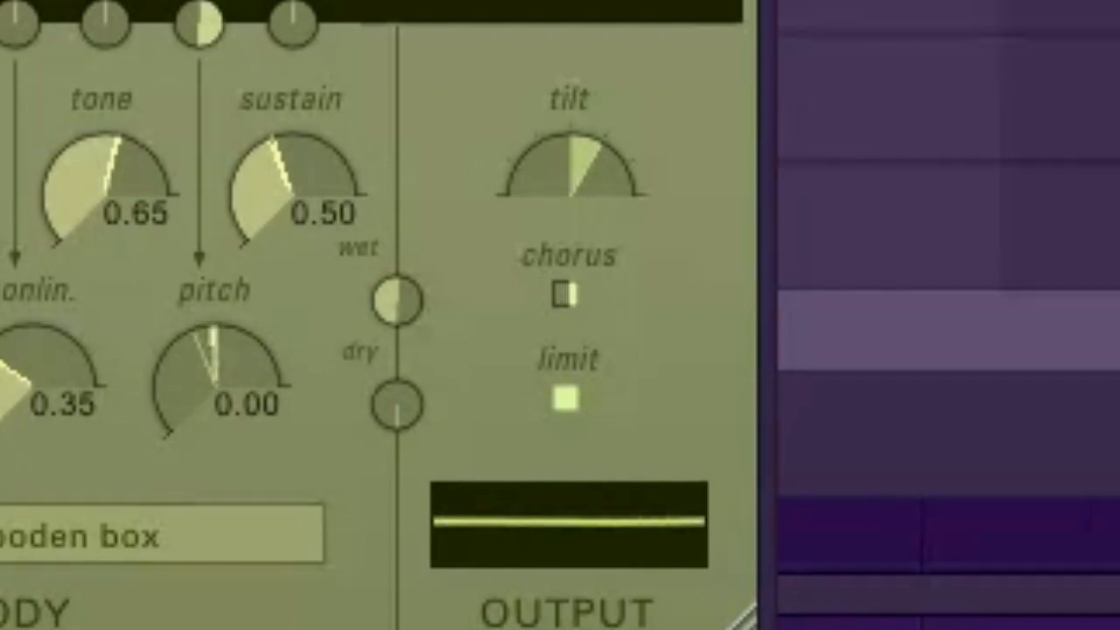
# Toggle the output chorus and patch the LFO 2D x output into the resonator's pitch input
pyautogui.click(566, 294)
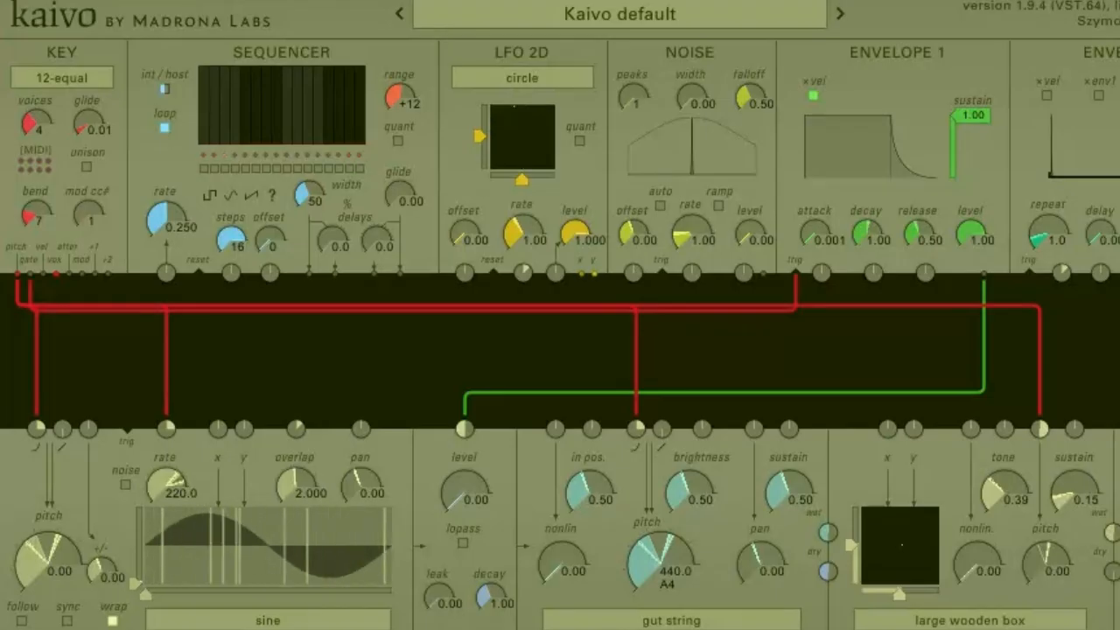
pyautogui.moveTo(580, 274); pyautogui.dragTo(636, 429)
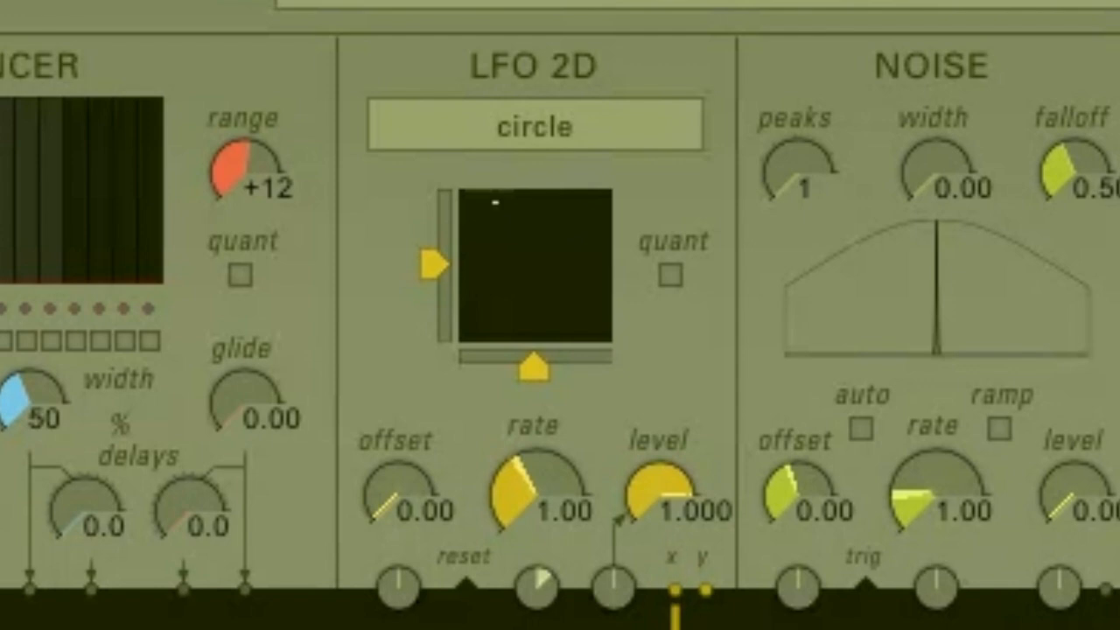
# Cycle the LFO 2D shape through square, triangle, gaussian and knights, then back to circle
pyautogui.click(534, 126)
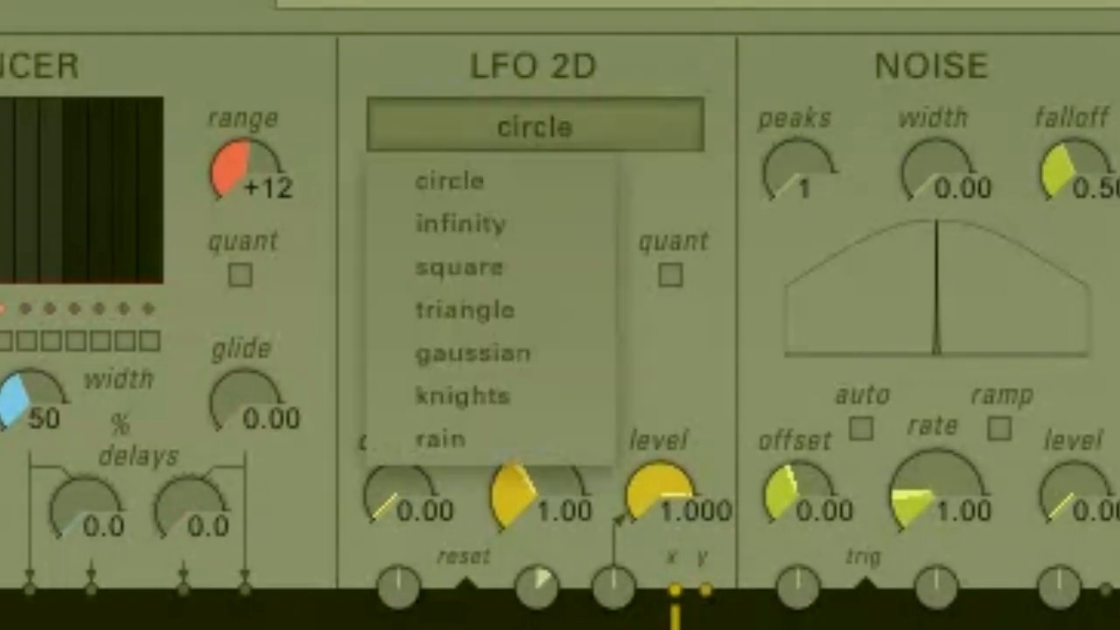
pyautogui.click(461, 224)
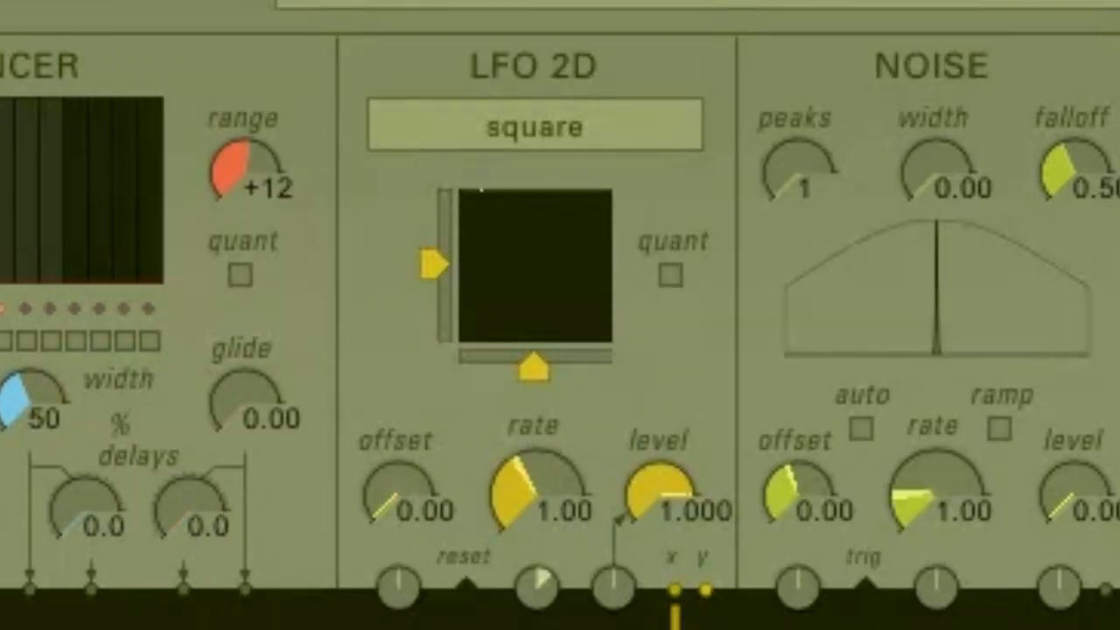
pyautogui.click(535, 126)
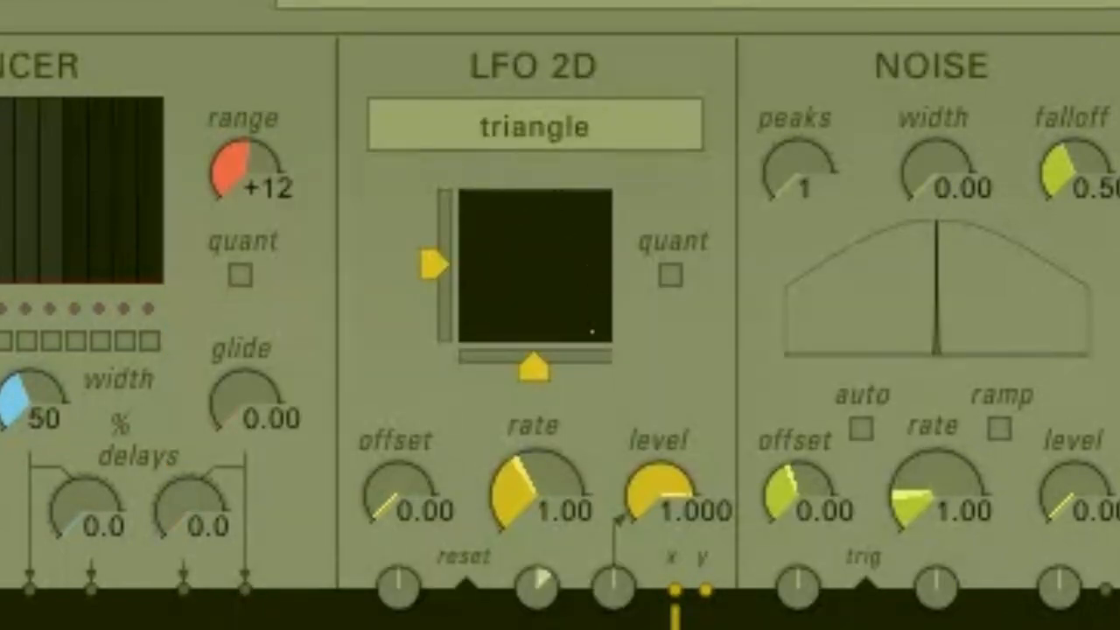
pyautogui.click(534, 126)
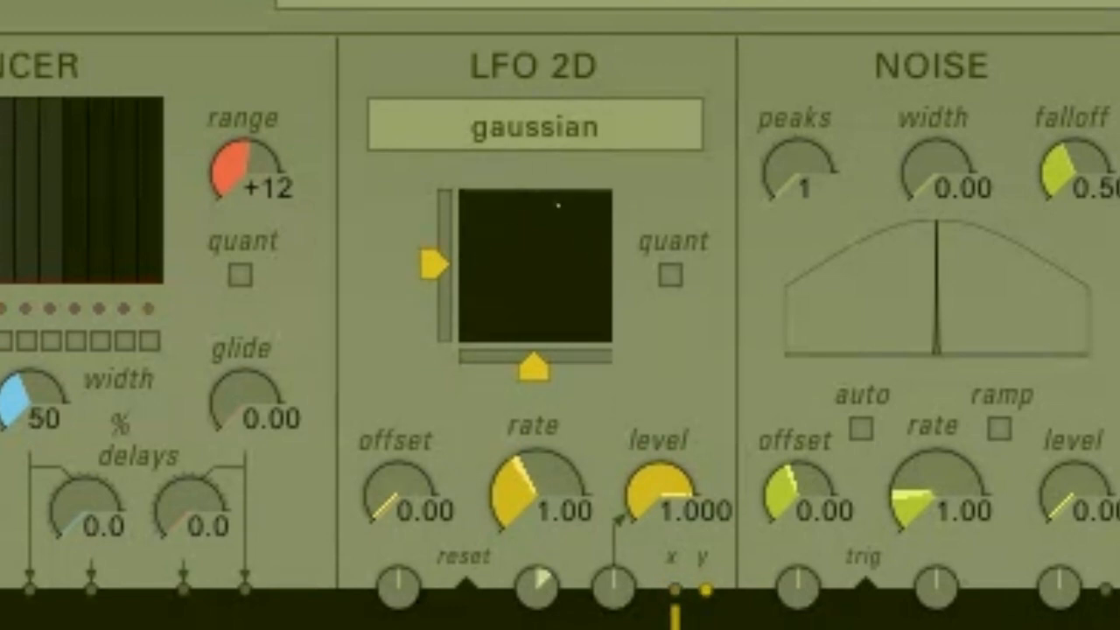
pyautogui.click(535, 127)
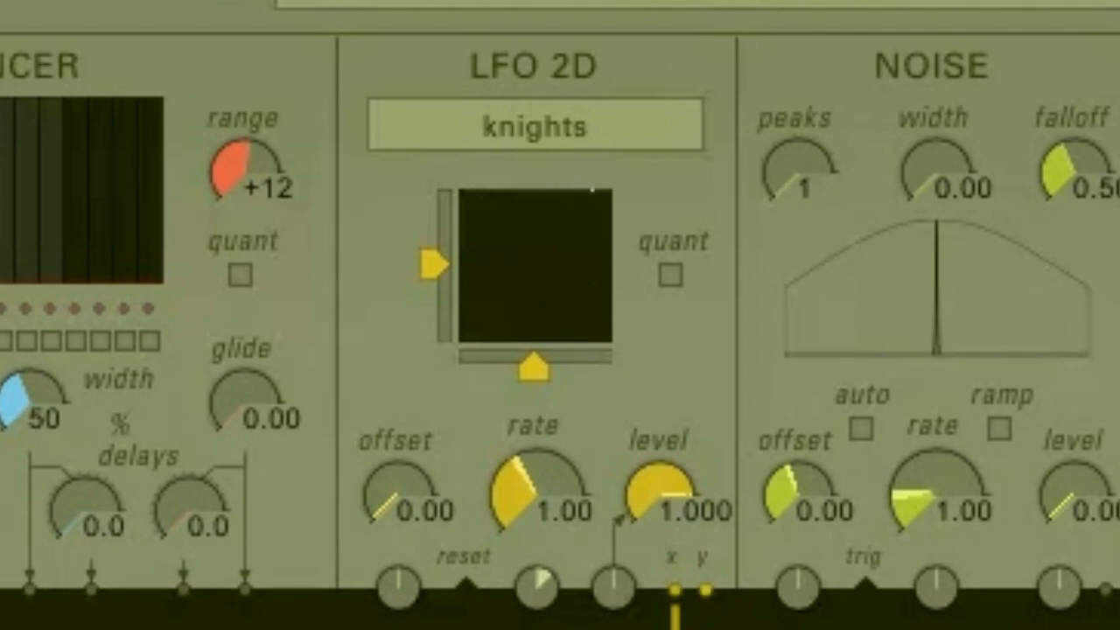
pyautogui.click(534, 127)
pyautogui.click(440, 438)
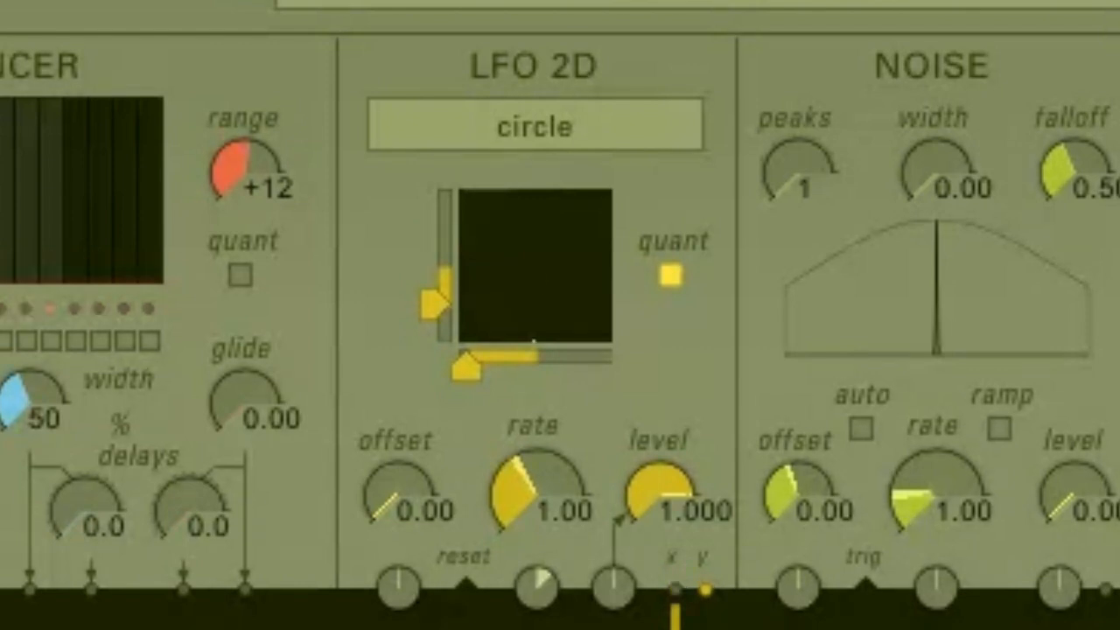
# Set the LFO 2D offset to 1.00 and sweep its level down to 0.000 and back to 1.000
pyautogui.moveTo(398, 495); pyautogui.dragTo(398, 357)
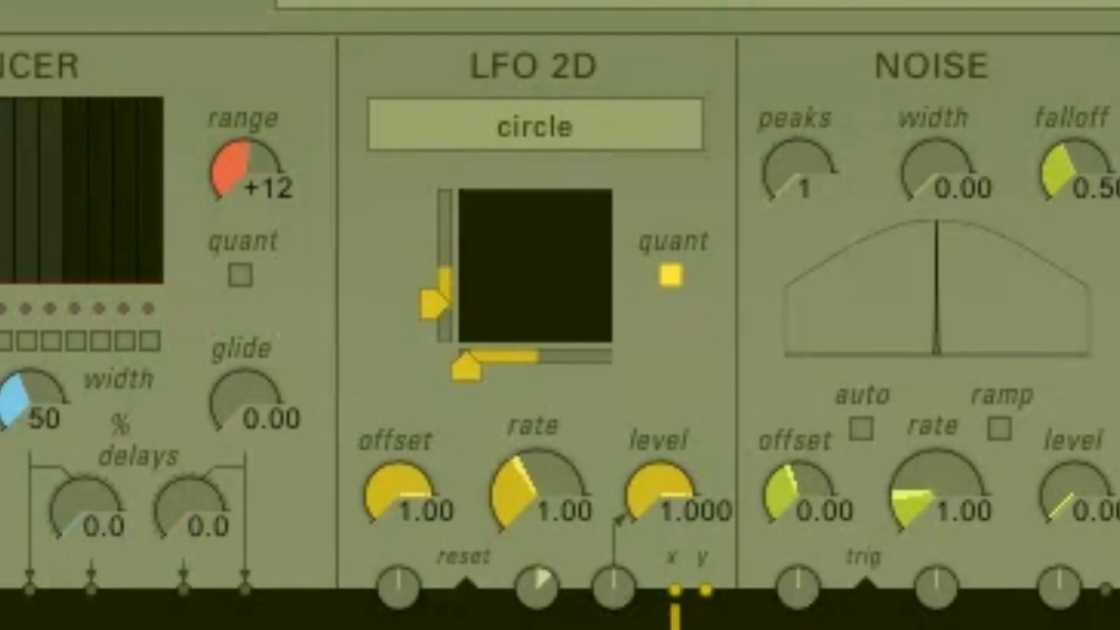
pyautogui.moveTo(661, 491); pyautogui.dragTo(661, 546)
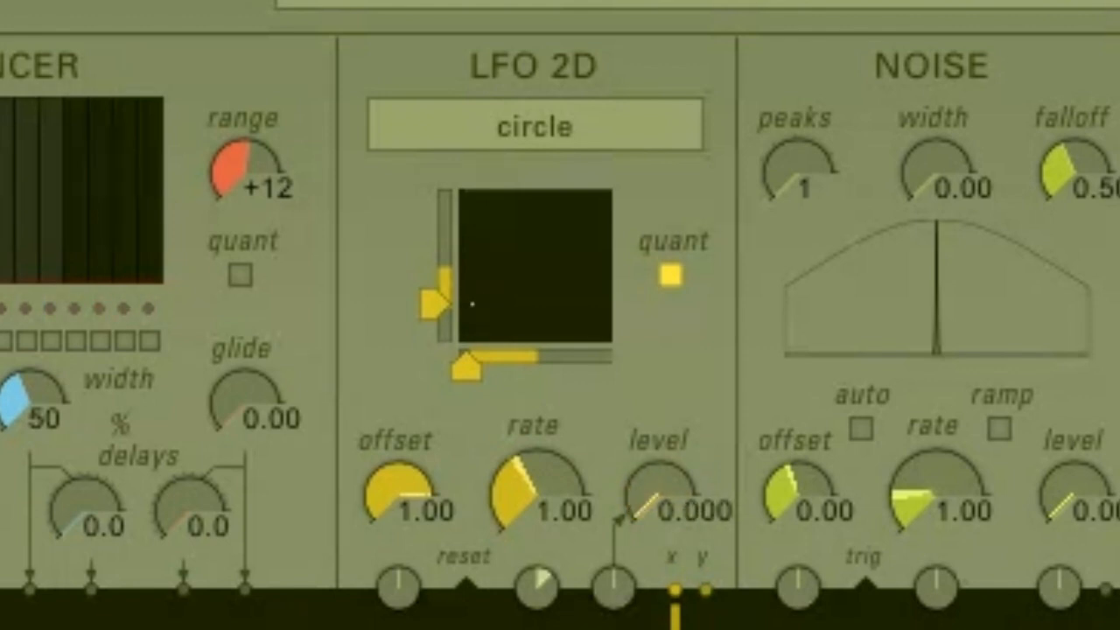
pyautogui.moveTo(661, 547); pyautogui.dragTo(660, 501)
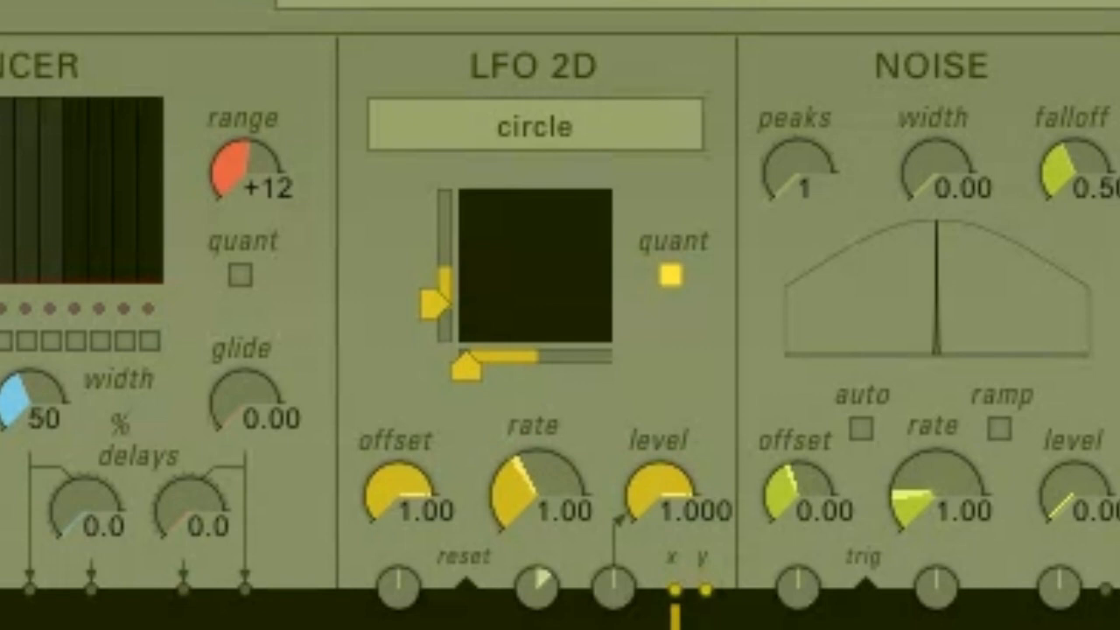
# Sweep the LFO 2D rate down to 0.04, up to 22.1 and 66.3, then back to 1.00
pyautogui.moveTo(536, 491); pyautogui.dragTo(535, 572)
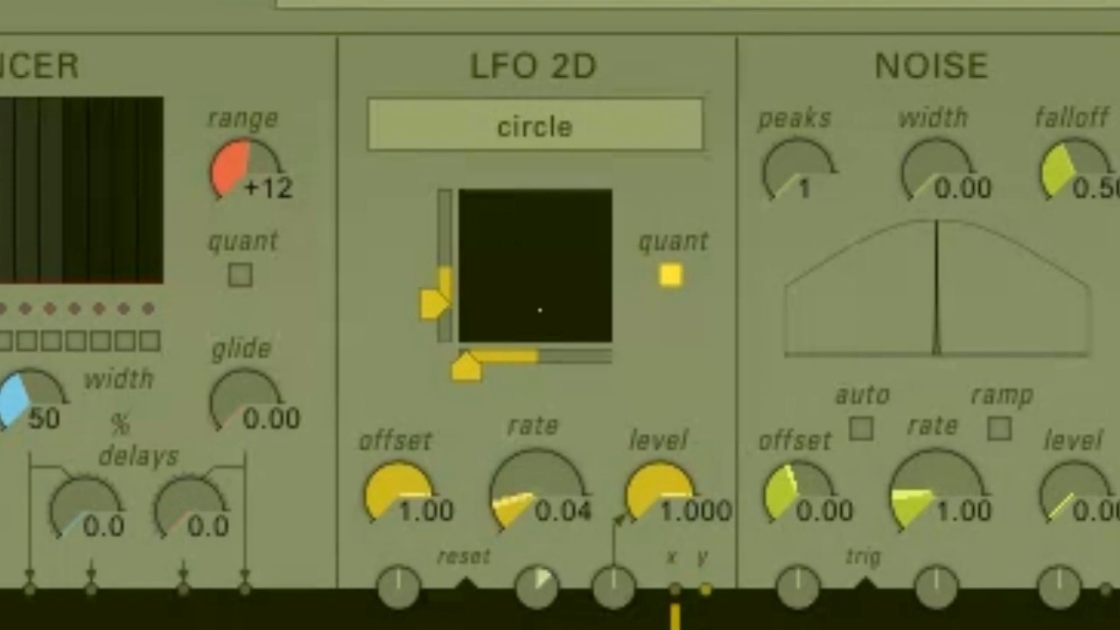
pyautogui.moveTo(537, 491); pyautogui.dragTo(537, 428)
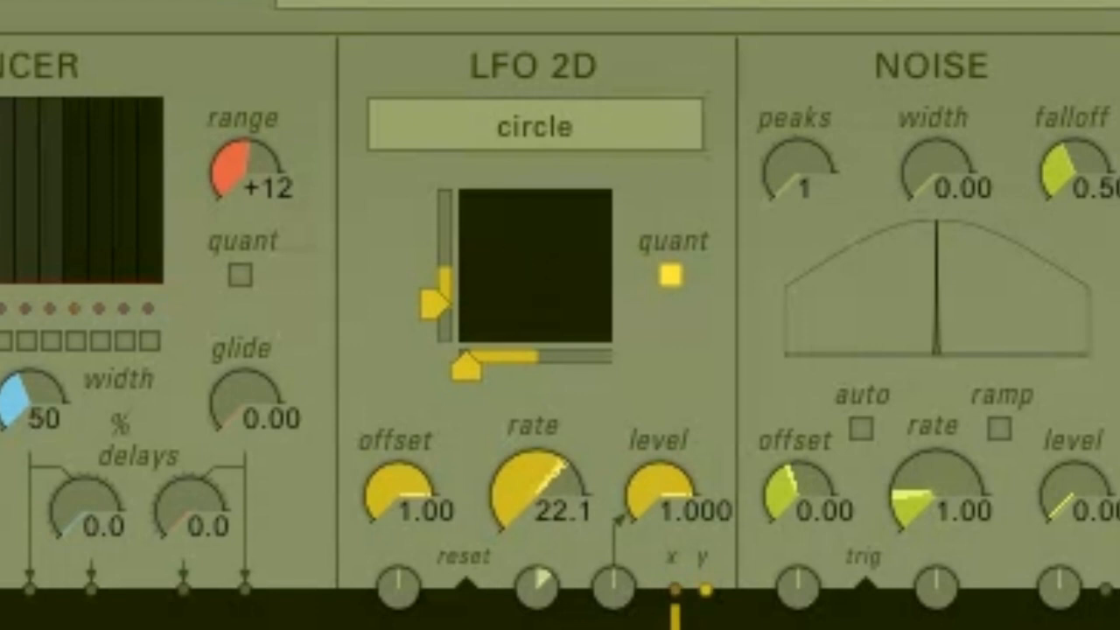
pyautogui.moveTo(537, 492); pyautogui.dragTo(538, 463)
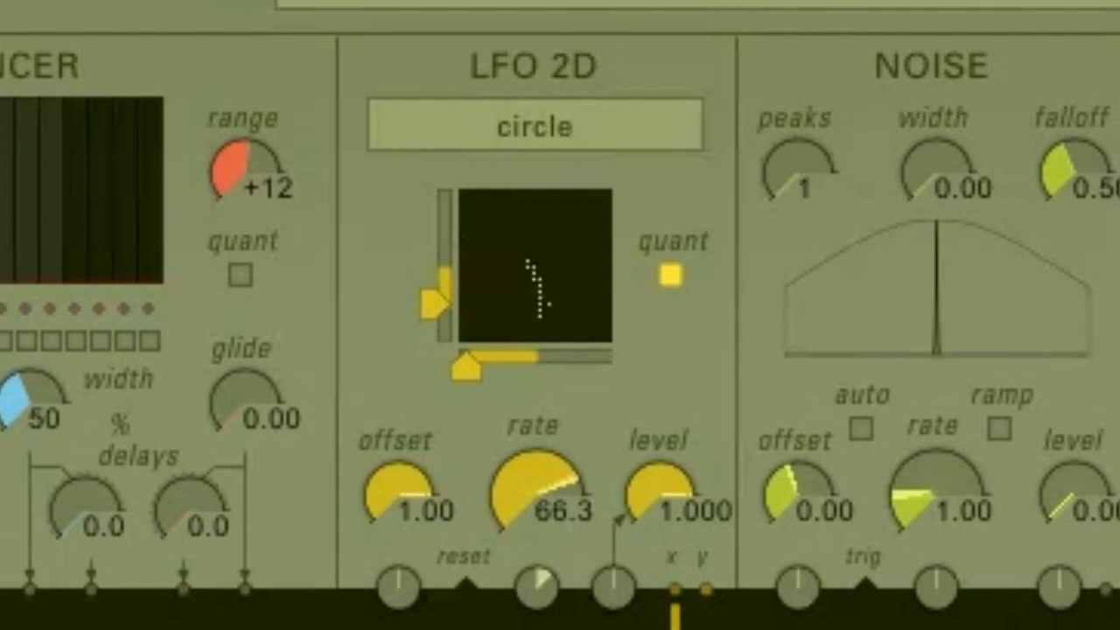
pyautogui.moveTo(537, 481); pyautogui.dragTo(537, 563)
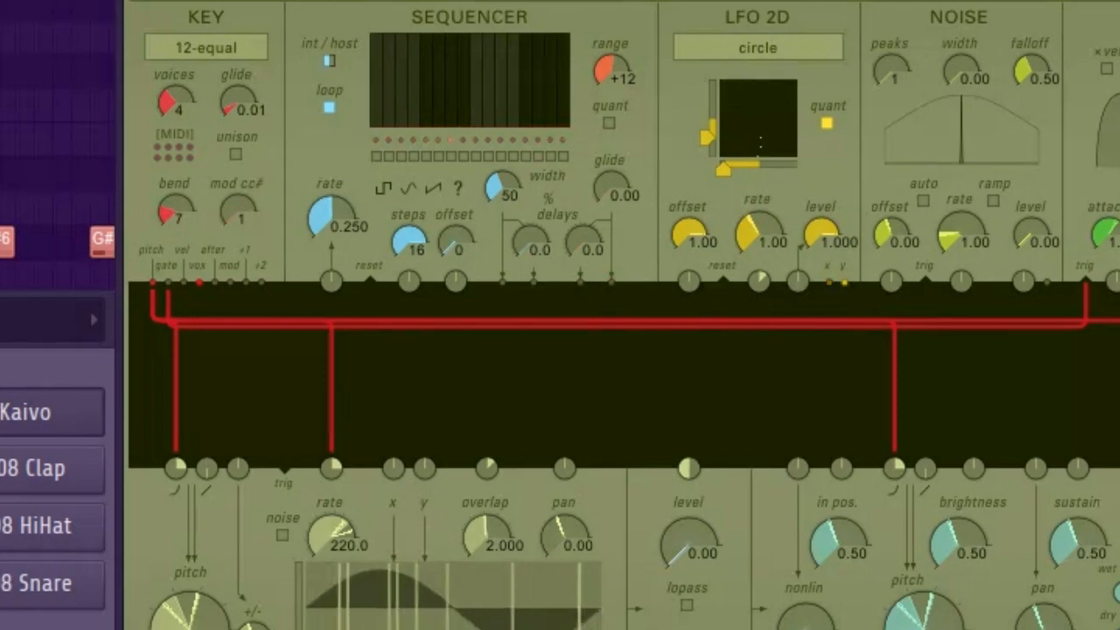
# Patch the sequencer output into the gate level input and draw step values in the sequencer
pyautogui.moveTo(611, 282); pyautogui.dragTo(689, 468)
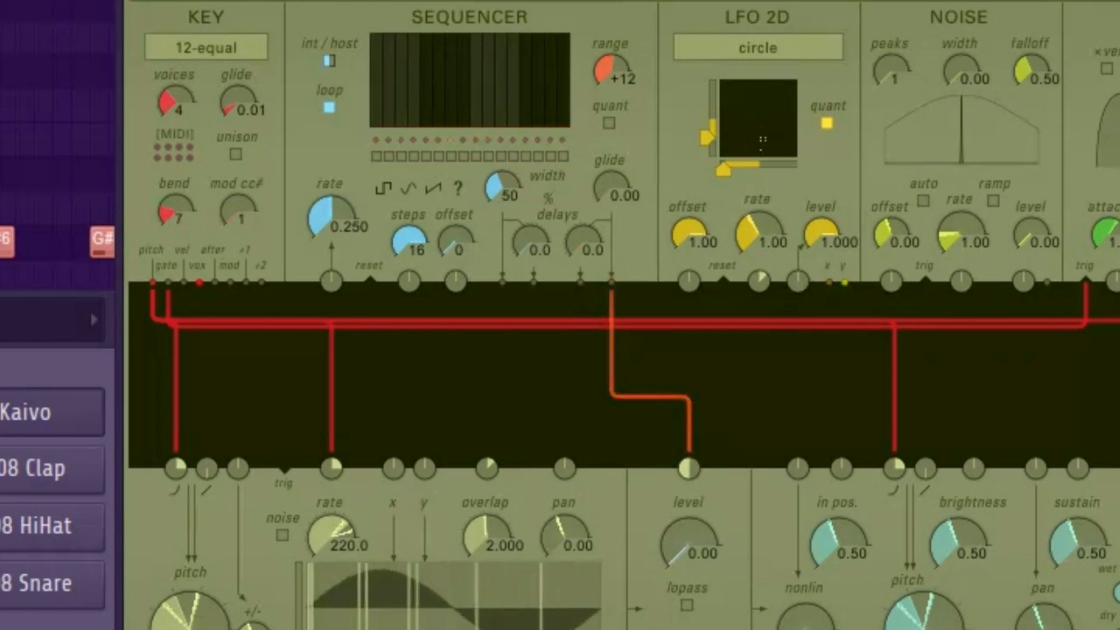
pyautogui.click(401, 77)
pyautogui.click(438, 48)
pyautogui.moveTo(488, 96)
pyautogui.mouseDown()
pyautogui.moveTo(476, 90)
pyautogui.moveTo(488, 60)
pyautogui.moveTo(488, 106)
pyautogui.moveTo(538, 96)
pyautogui.moveTo(525, 59)
pyautogui.mouseUp()
# Reroute the sequencer output cable to the resonator's pitch input
pyautogui.click(613, 369)
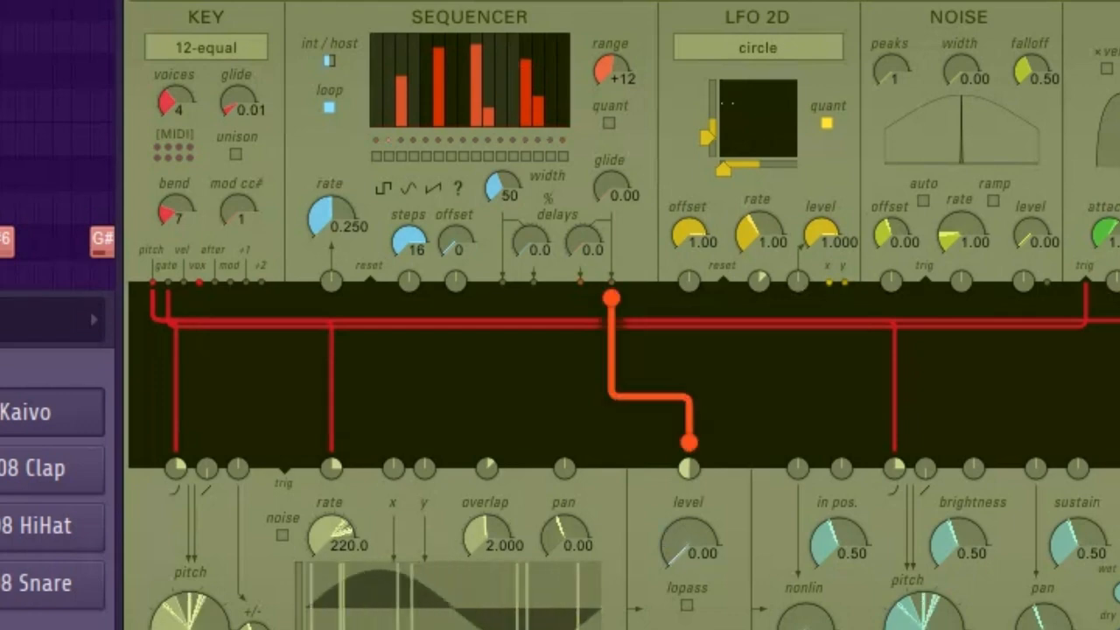
pyautogui.click(658, 360)
pyautogui.moveTo(611, 282); pyautogui.dragTo(894, 466)
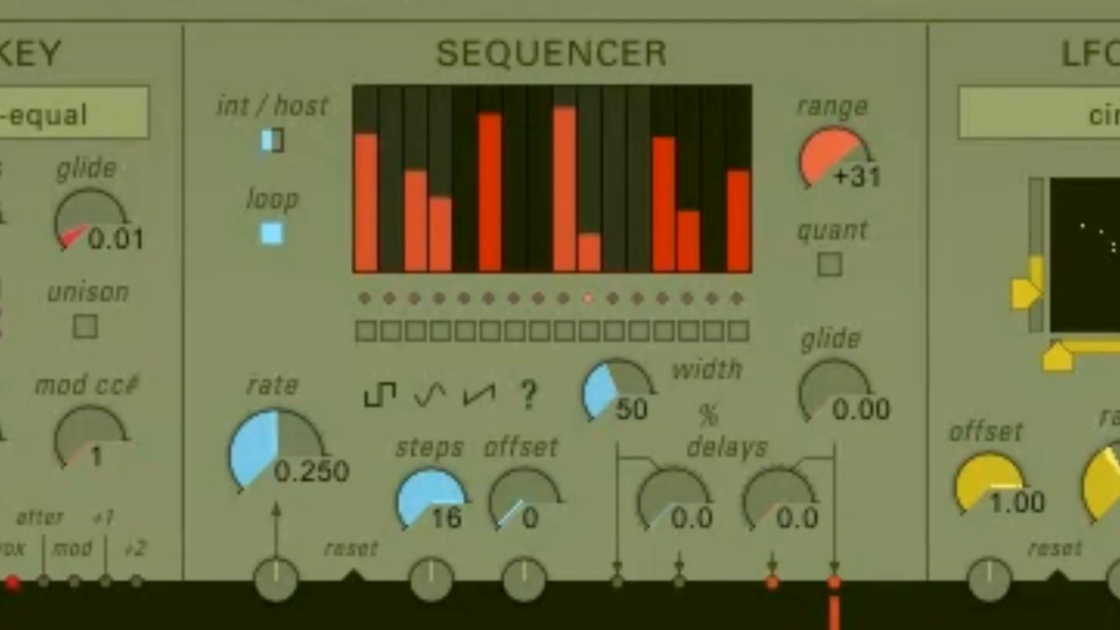
# Set the sequencer range to +14 and enable its quantize option
pyautogui.moveTo(833, 162); pyautogui.dragTo(833, 193)
pyautogui.click(830, 264)
# Set the sequencer rate to 1.690 and its glide to 1.00
pyautogui.moveTo(277, 451)
pyautogui.mouseDown()
pyautogui.moveTo(277, 437)
pyautogui.moveTo(276, 472)
pyautogui.moveTo(277, 453)
pyautogui.mouseUp()
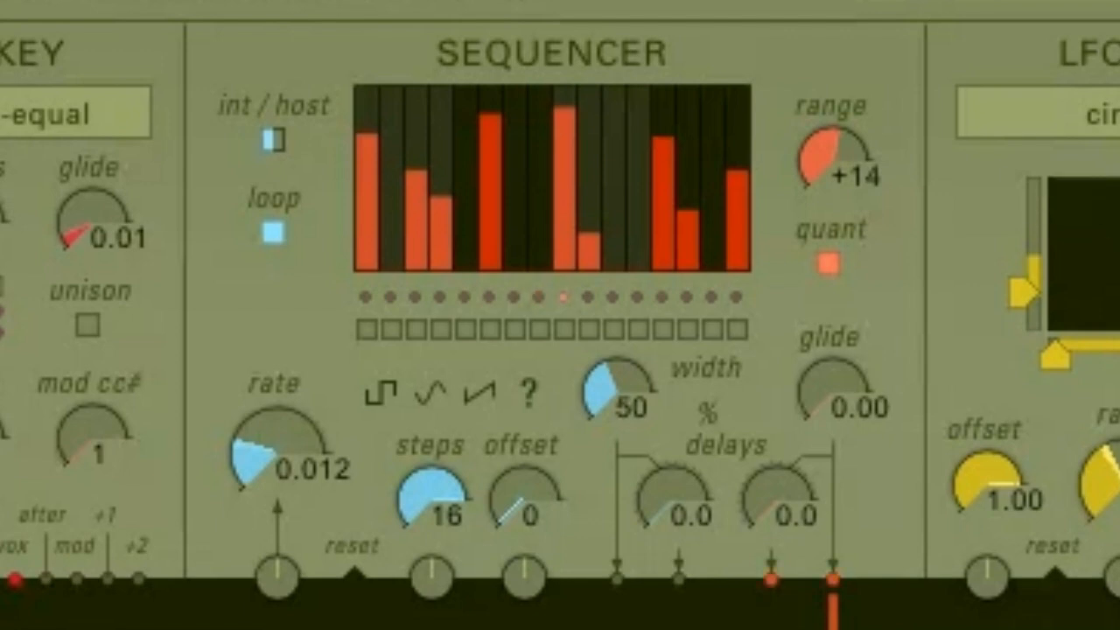
pyautogui.moveTo(277, 454); pyautogui.dragTo(278, 368)
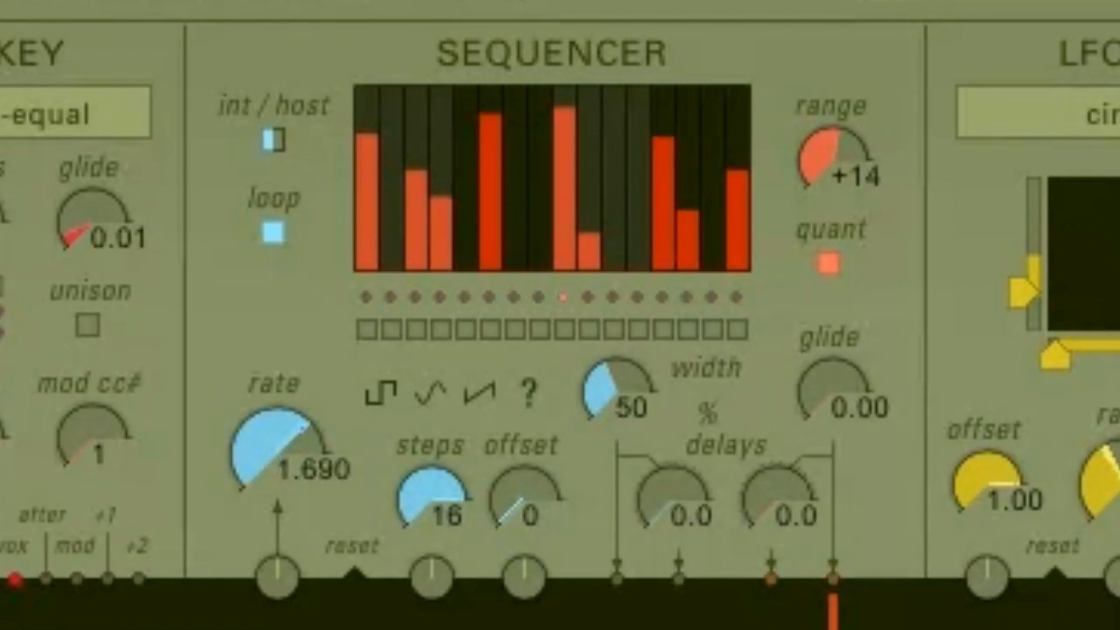
pyautogui.moveTo(833, 392); pyautogui.dragTo(833, 302)
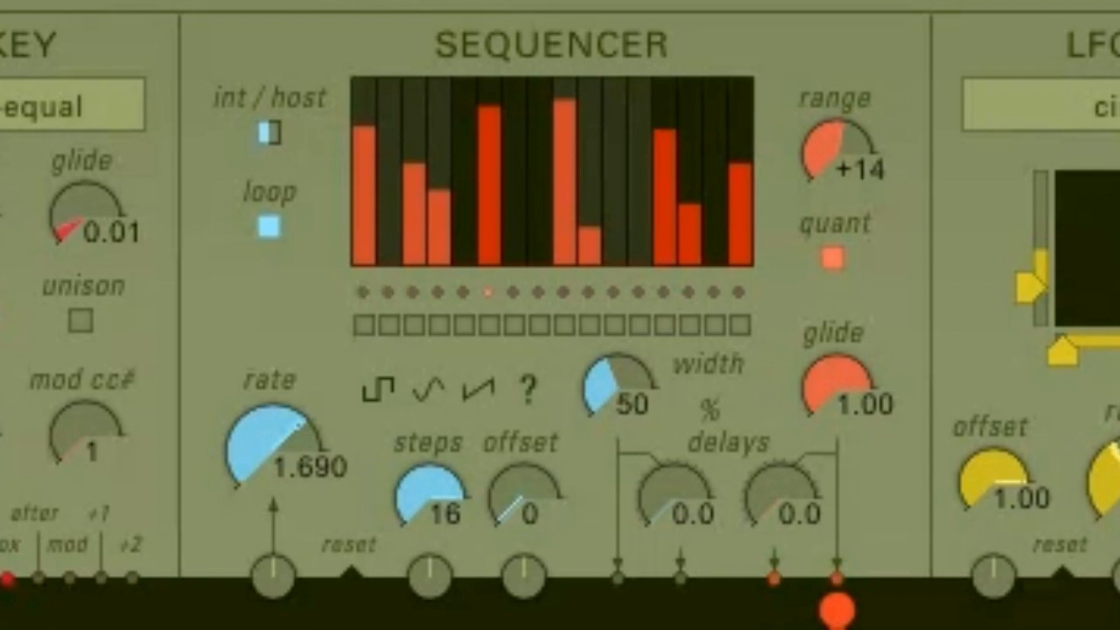
# Set the sequencer steps to 12 and the offset to 7
pyautogui.moveTo(429, 495)
pyautogui.mouseDown()
pyautogui.moveTo(429, 529)
pyautogui.moveTo(429, 488)
pyautogui.mouseUp()
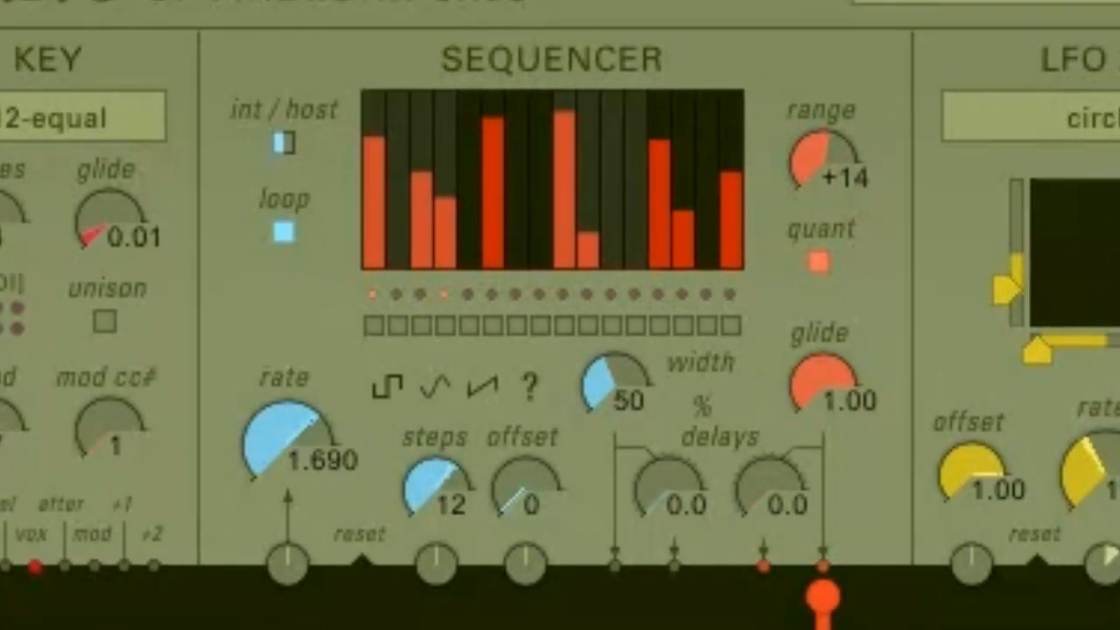
pyautogui.moveTo(525, 490); pyautogui.dragTo(525, 465)
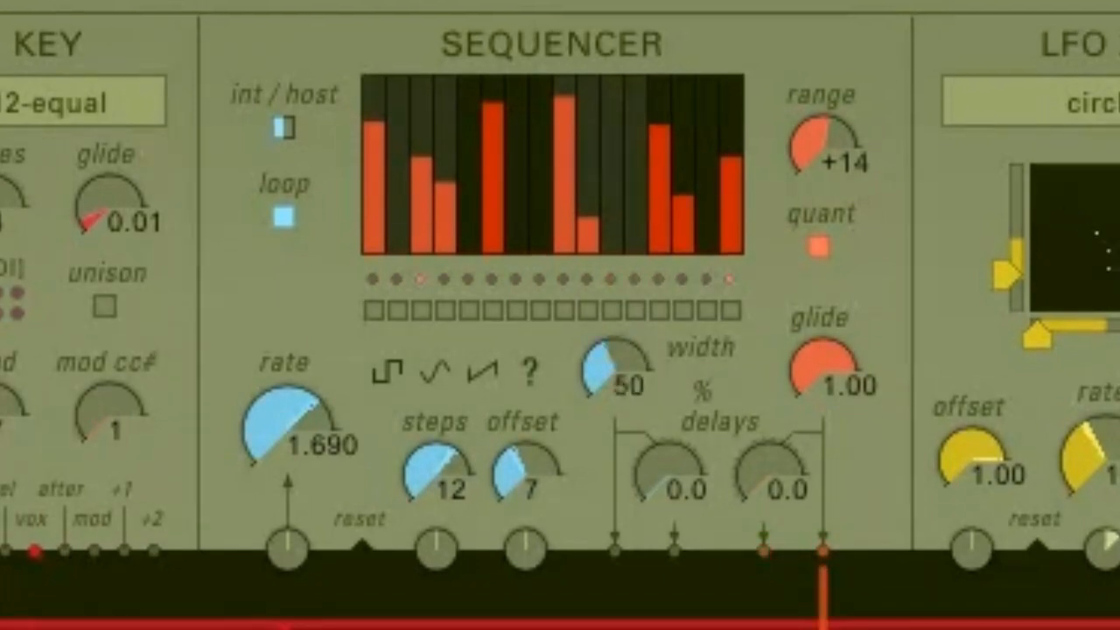
# Fill the sequencer with the ramp, square and sine pattern presets, ending on ramp
pyautogui.click(483, 373)
pyautogui.click(388, 373)
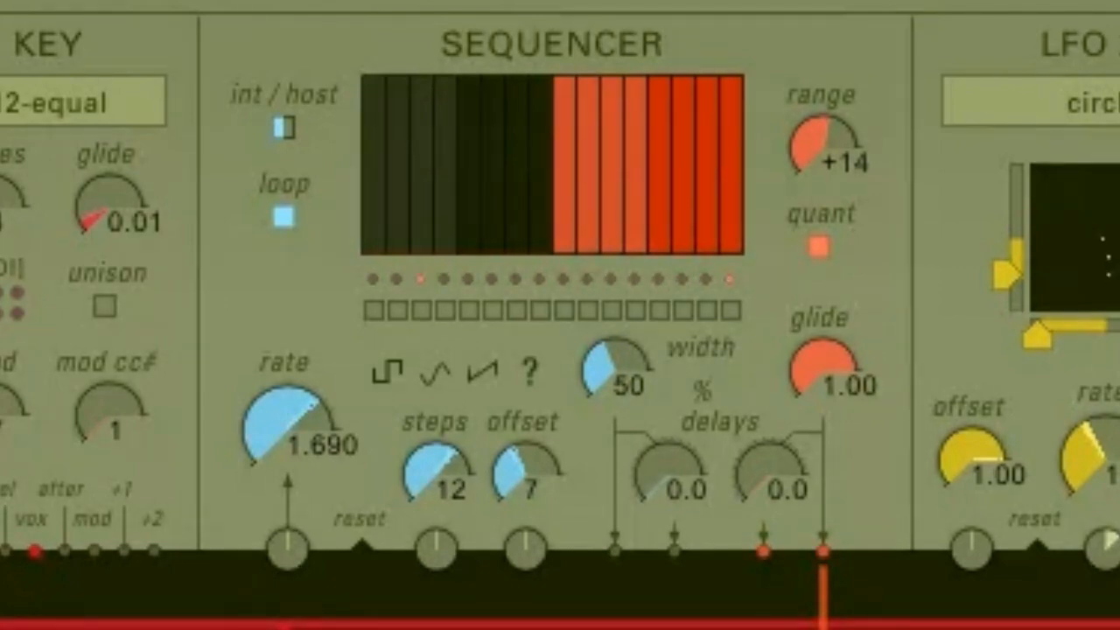
pyautogui.click(435, 372)
pyautogui.click(483, 372)
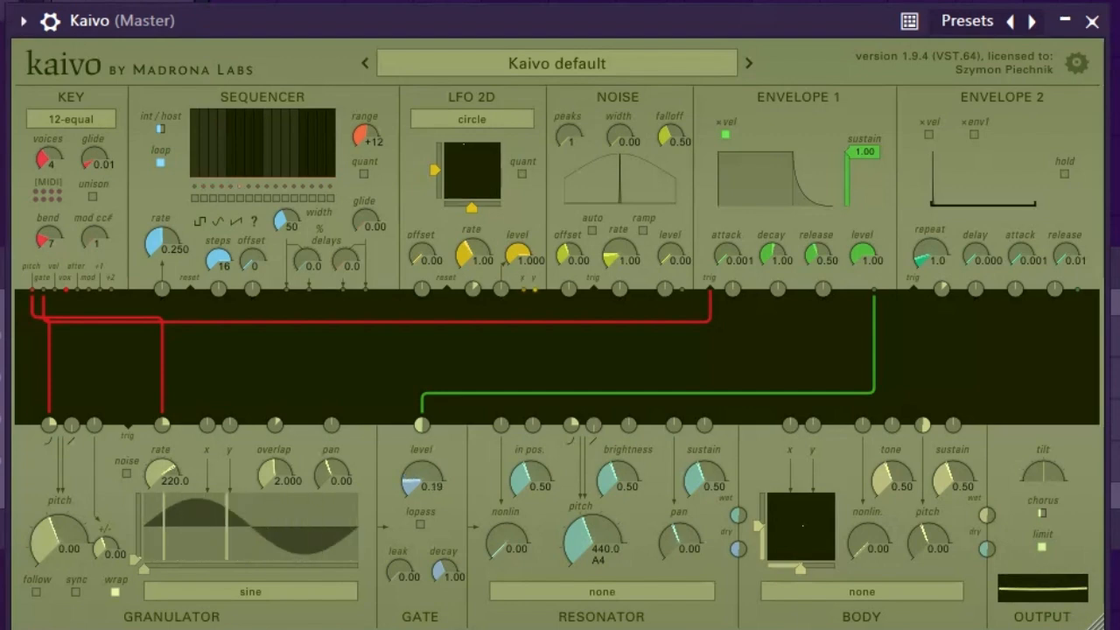
# Load the crackle box sample into the granulator
pyautogui.click(250, 592)
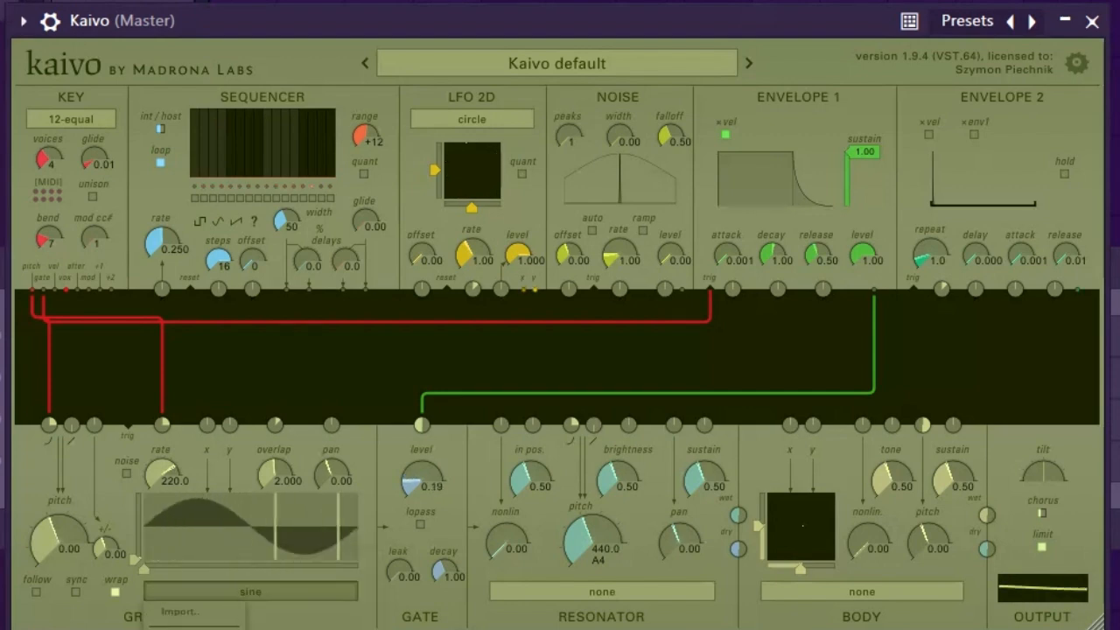
pyautogui.moveTo(193, 623)
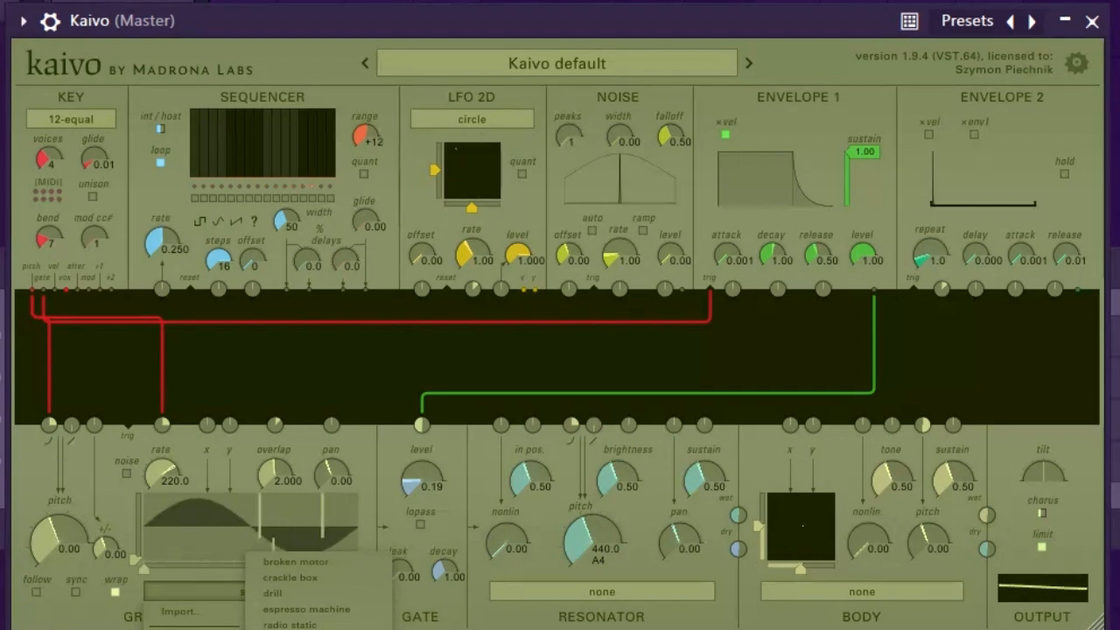
pyautogui.click(291, 577)
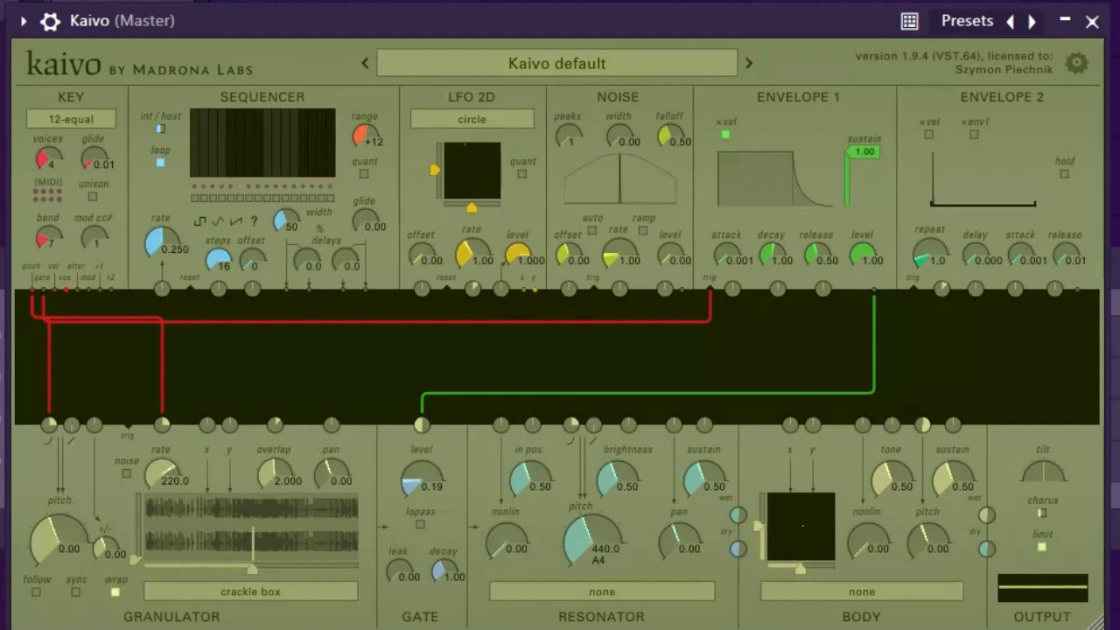
# Set the LFO 2D shape to knights and patch its x and y outputs into the granulator's x and y inputs
pyautogui.moveTo(523, 289); pyautogui.dragTo(207, 424)
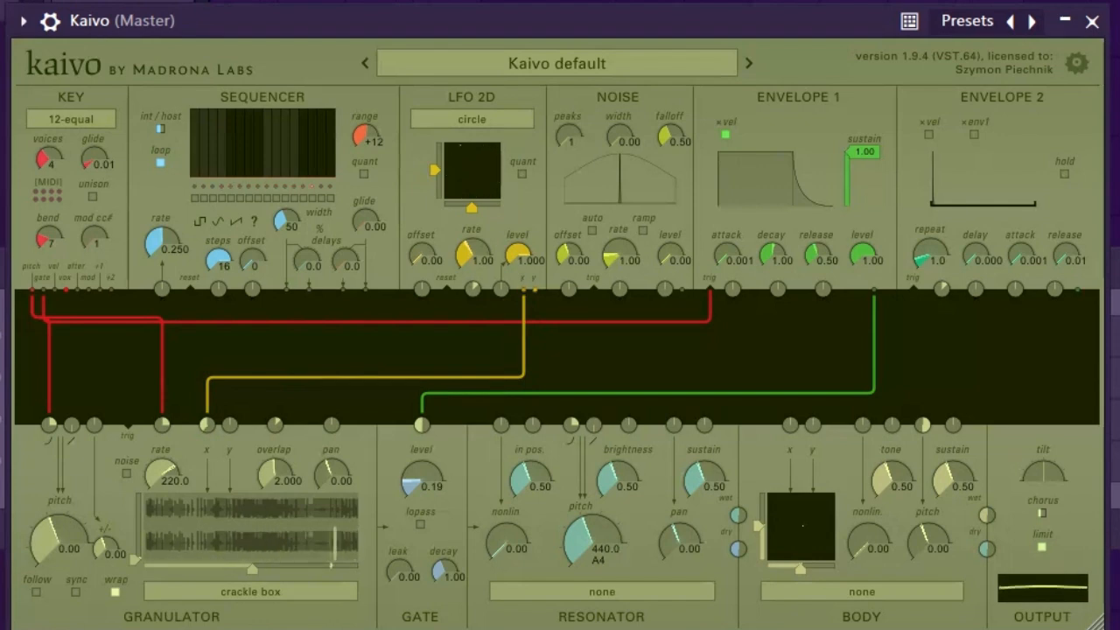
pyautogui.click(472, 119)
pyautogui.click(446, 219)
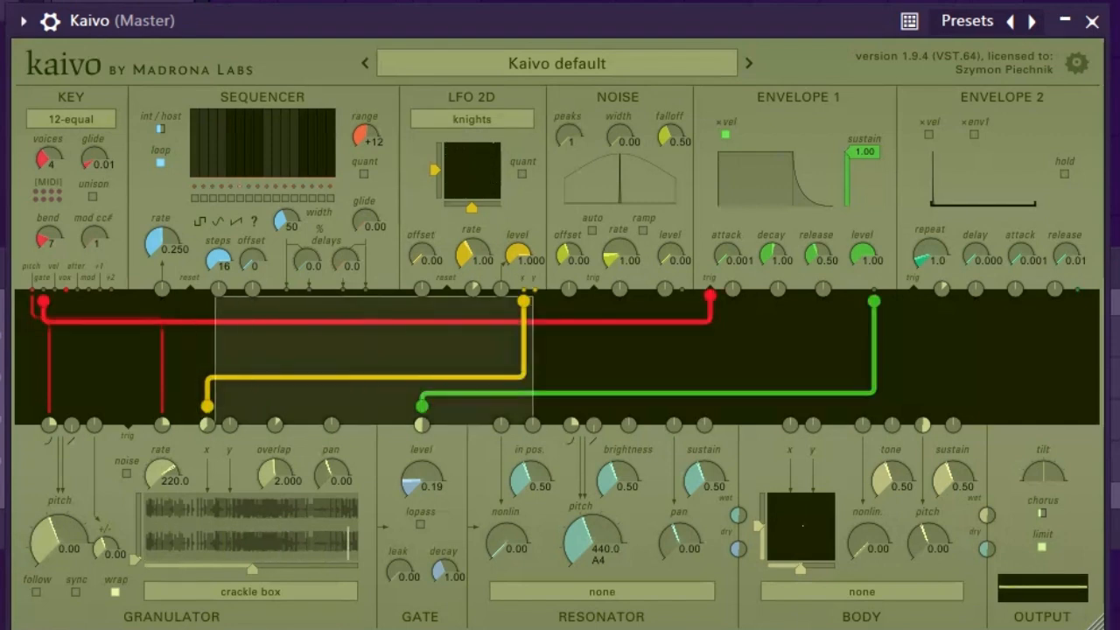
pyautogui.moveTo(535, 293); pyautogui.dragTo(229, 424)
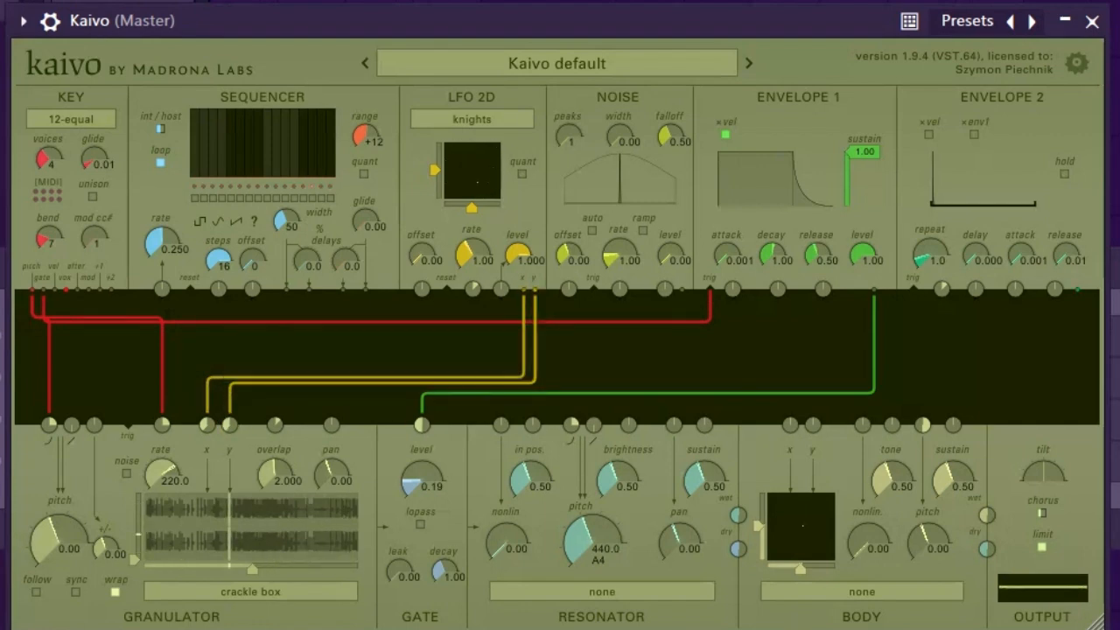
# Set the resonator model to nylon string and lower its pitch to 110.0 (A2)
pyautogui.click(602, 592)
pyautogui.click(554, 627)
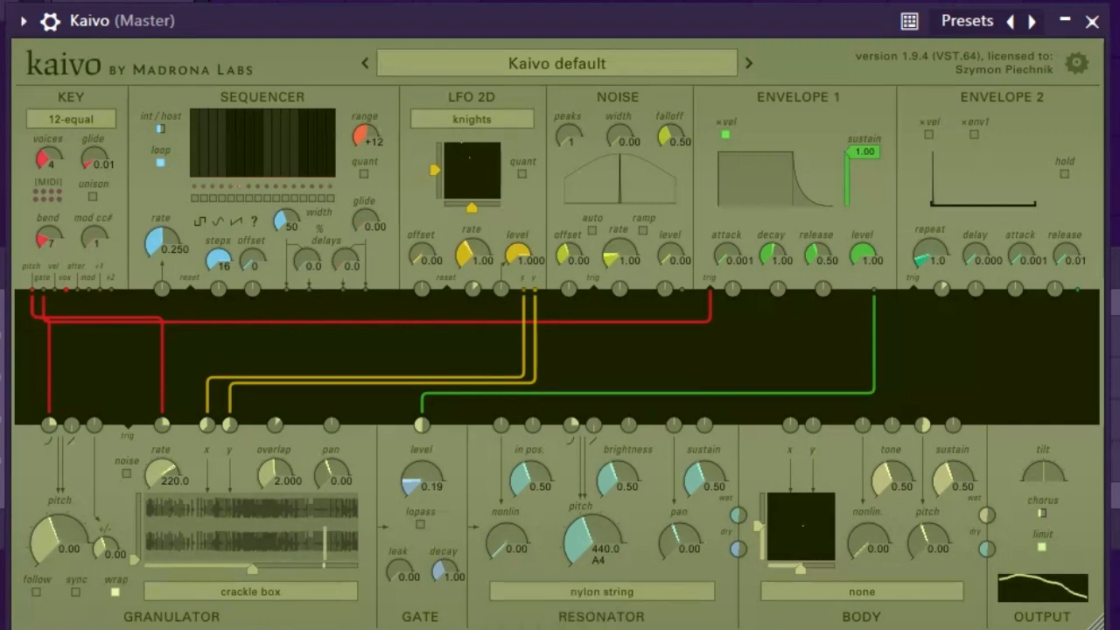
pyautogui.moveTo(592, 540); pyautogui.dragTo(592, 573)
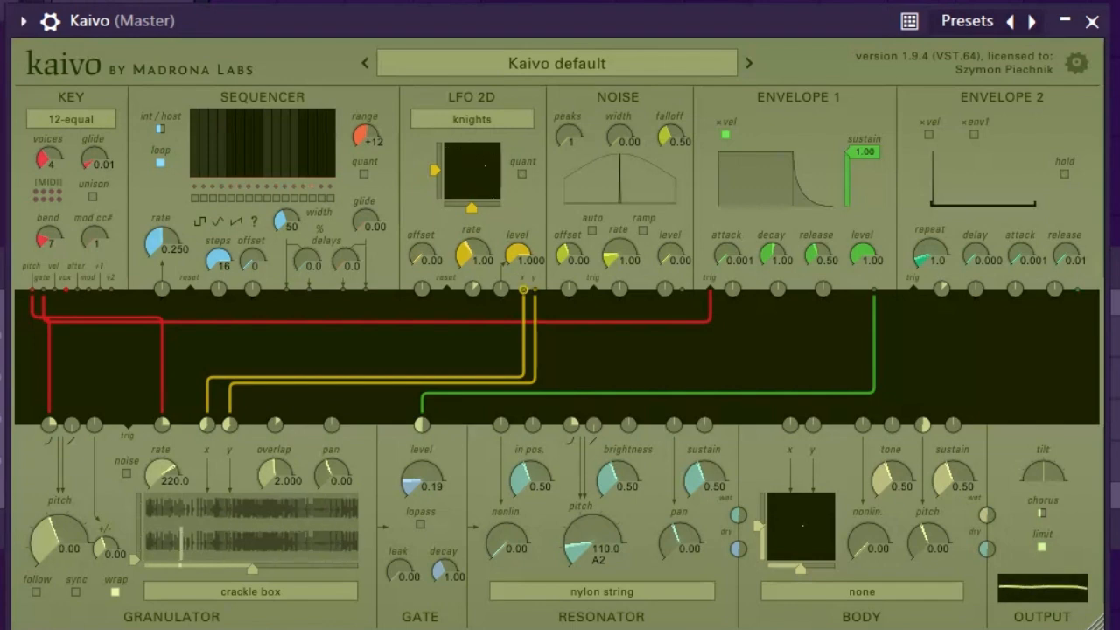
# Switch the resonator model to small chime
pyautogui.click(602, 593)
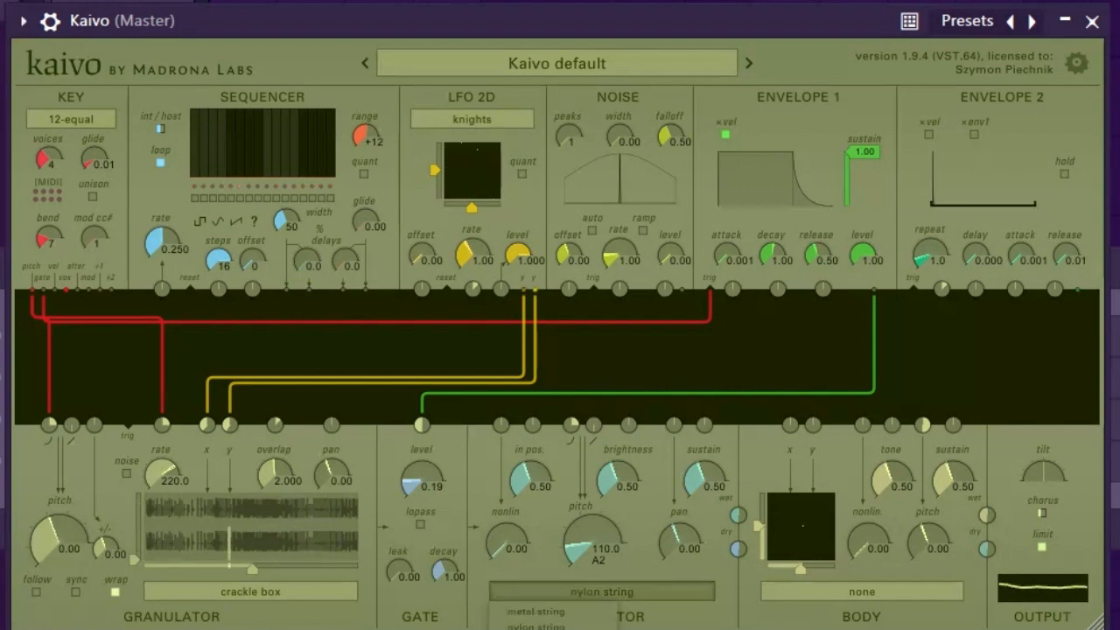
pyautogui.click(537, 629)
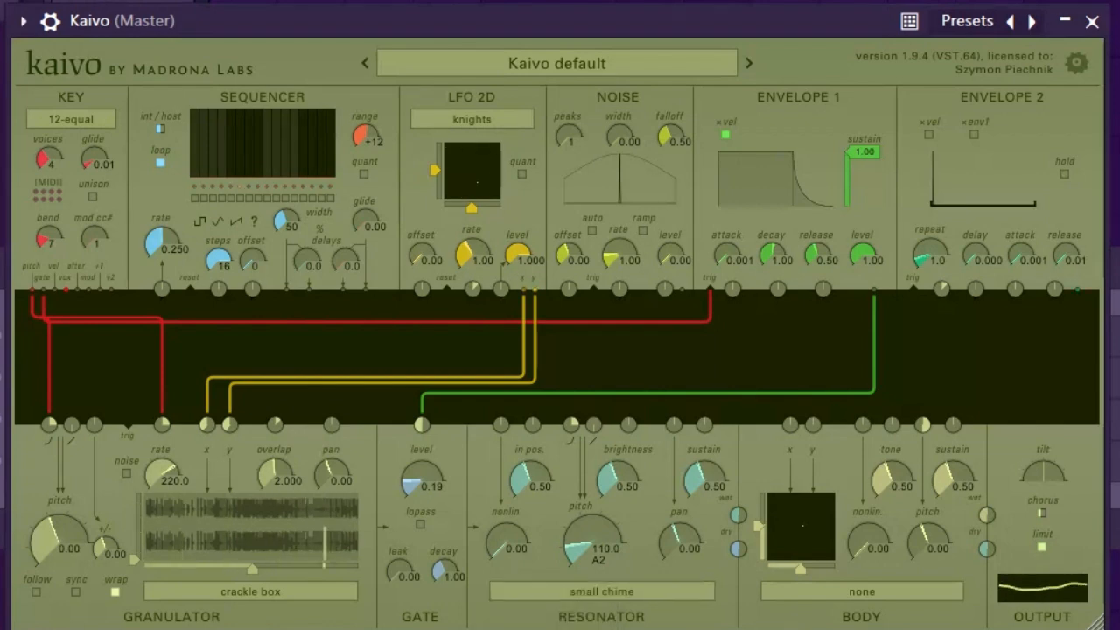
# Set the resonator pitch to 880.0 (A5) and its sustain to 0.40
pyautogui.moveTo(703, 480); pyautogui.dragTo(703, 543)
pyautogui.moveTo(592, 540); pyautogui.dragTo(592, 492)
pyautogui.moveTo(704, 480); pyautogui.dragTo(704, 446)
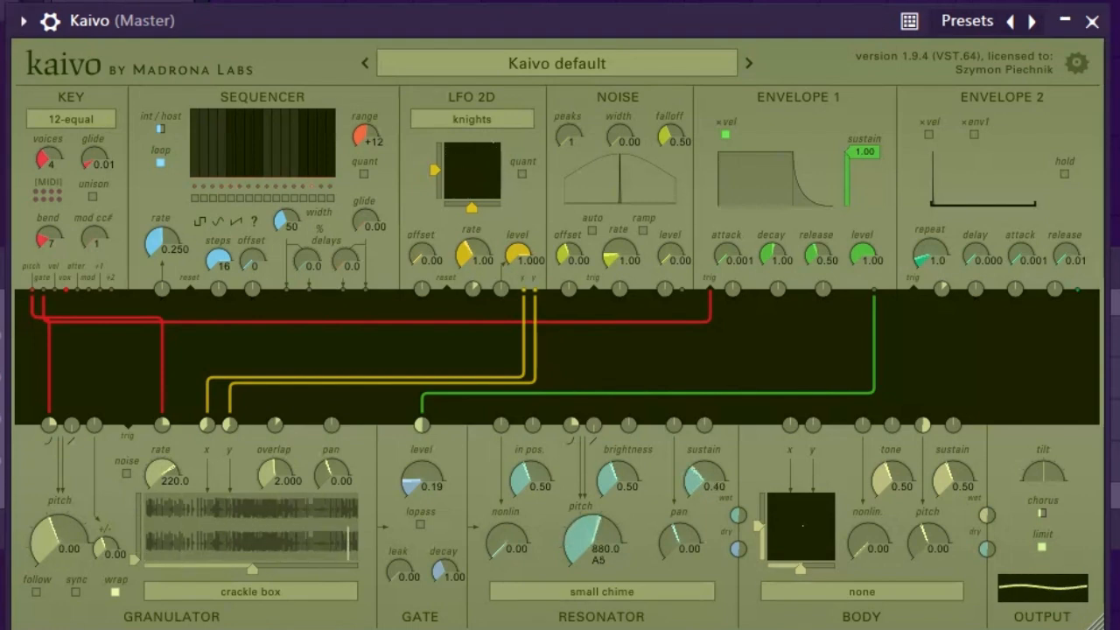
# Patch the LFO 2D x output into the resonator's pitch input
pyautogui.moveTo(524, 290); pyautogui.dragTo(571, 424)
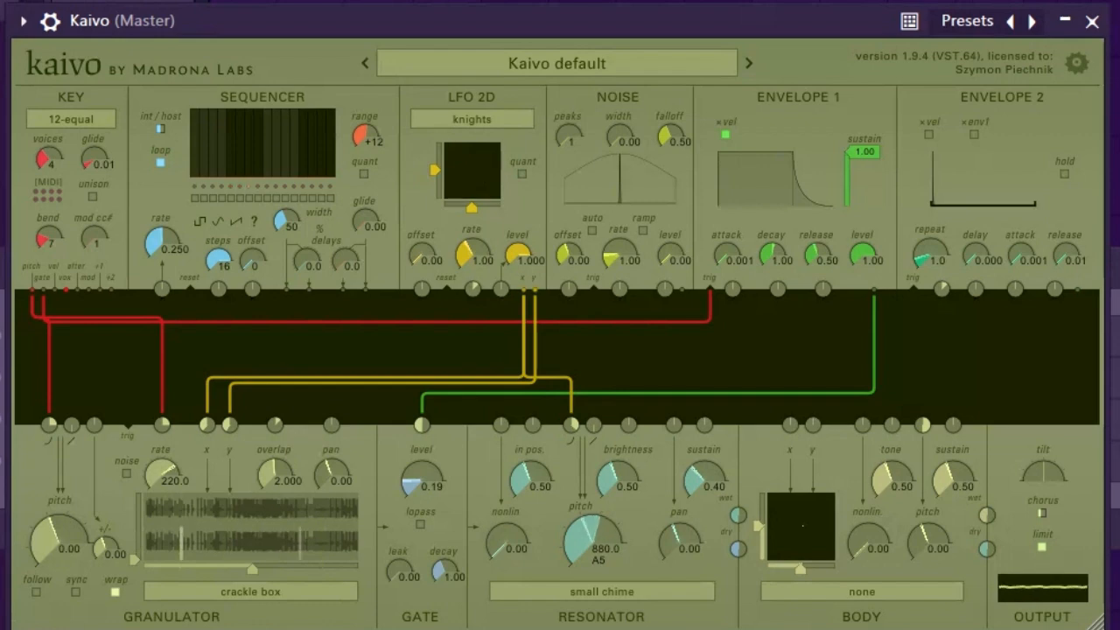
# Audition the metal disk impacts, splashes and sine samples in the granulator
pyautogui.click(250, 592)
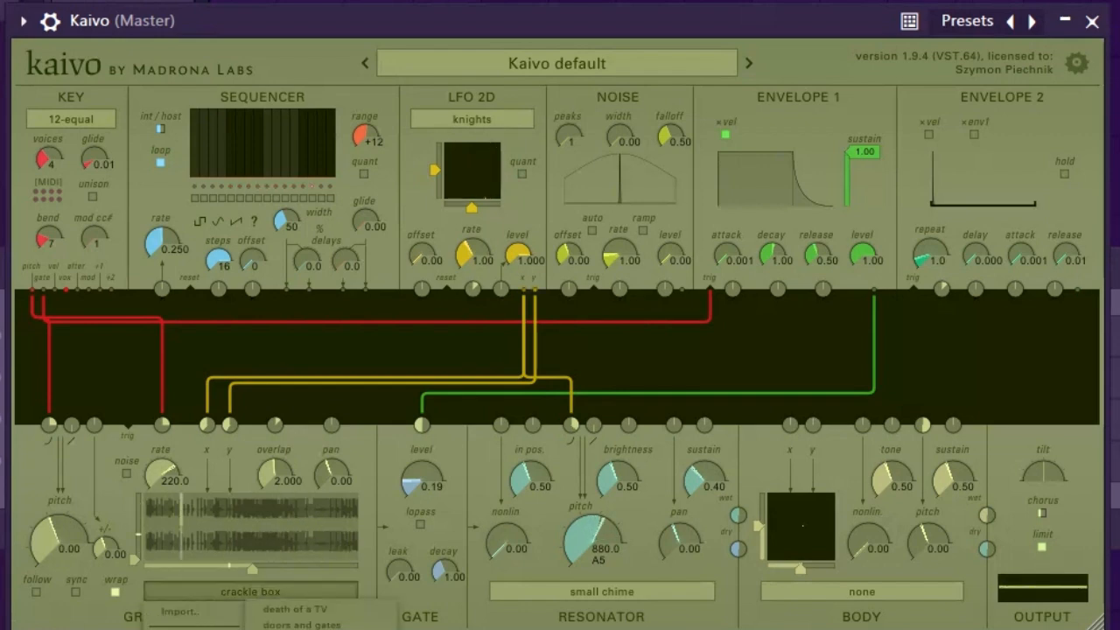
pyautogui.click(302, 628)
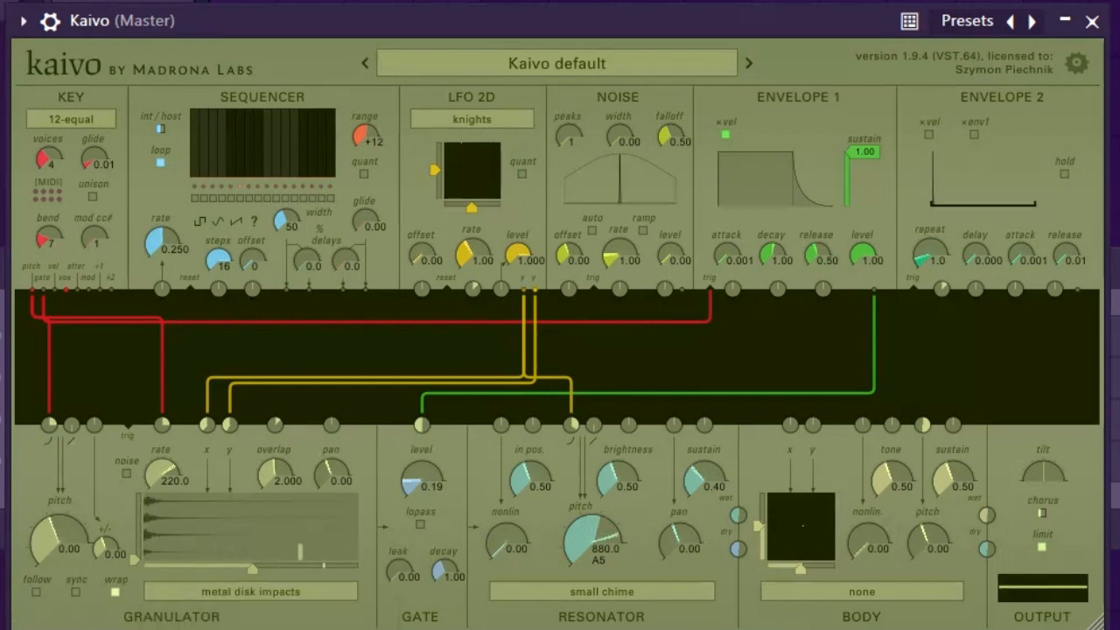
pyautogui.click(251, 592)
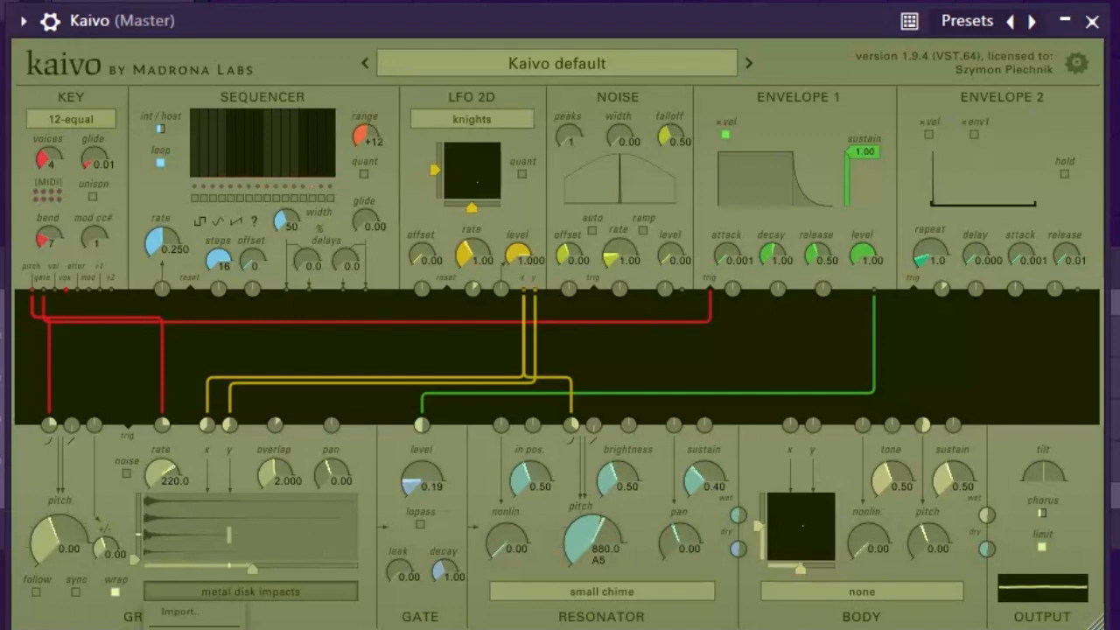
pyautogui.click(201, 626)
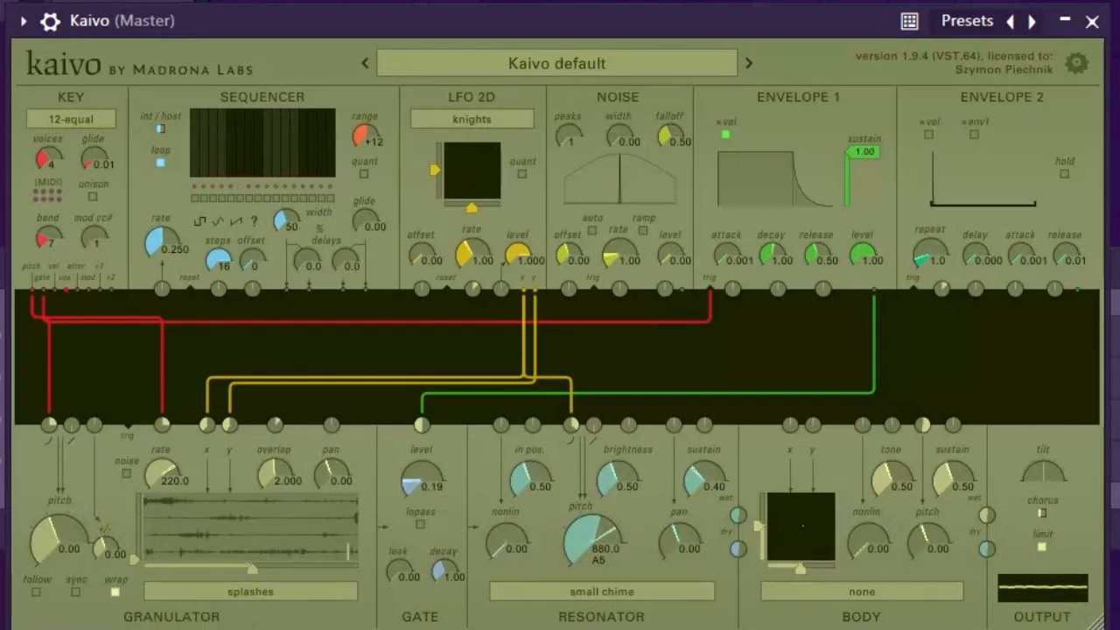
pyautogui.click(251, 591)
pyautogui.click(201, 627)
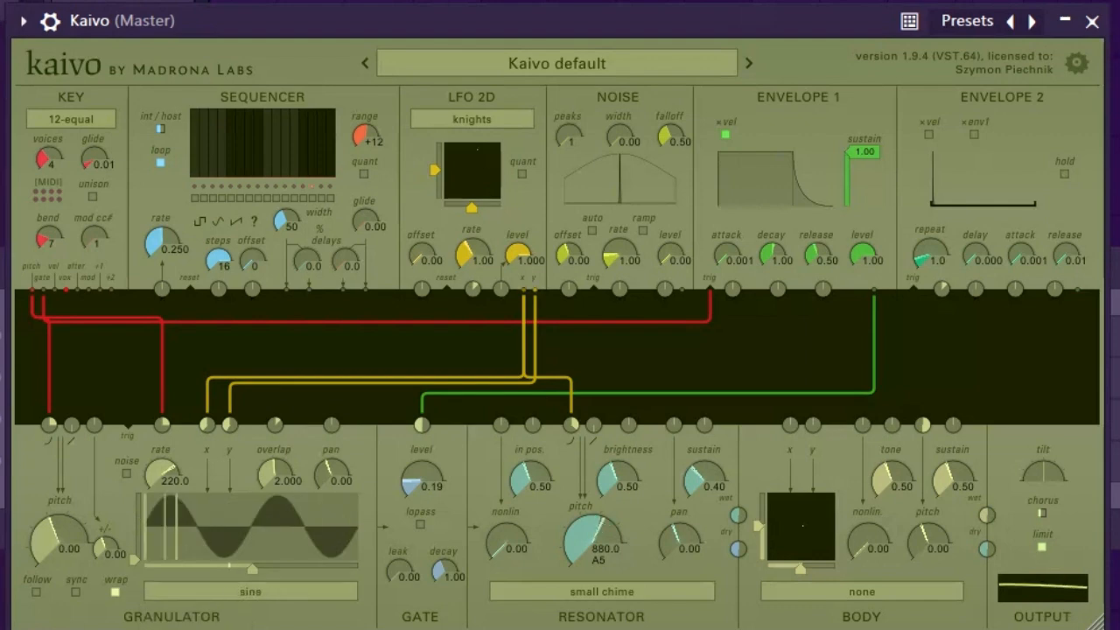
# Load the eternal aaahhh sample into the granulator and set the LFO 2D rate to 0.14
pyautogui.click(251, 592)
pyautogui.moveTo(201, 627)
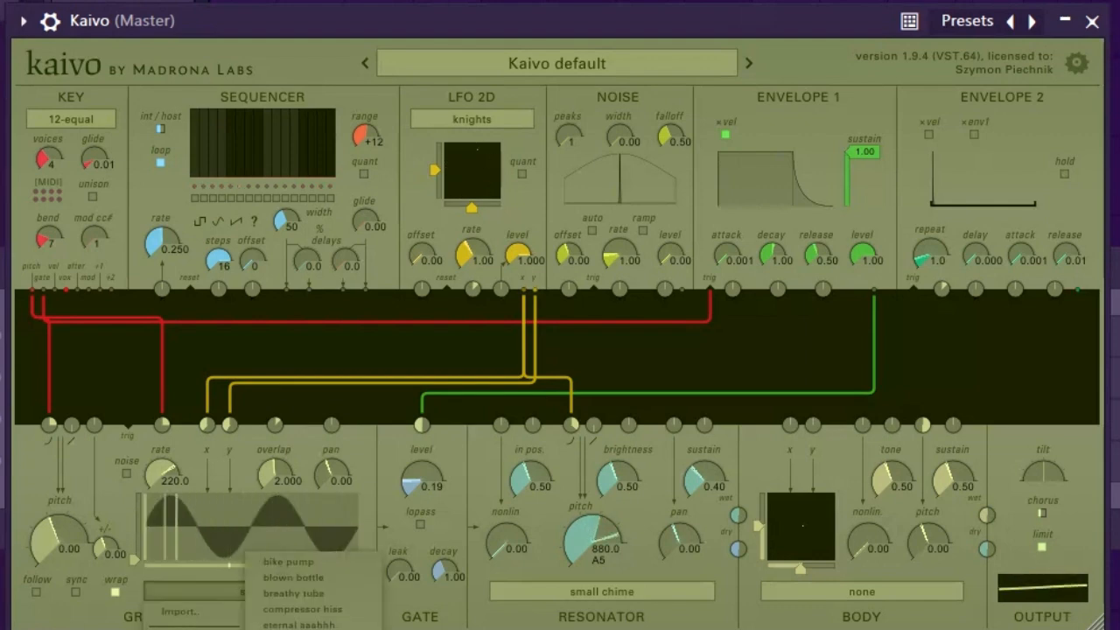
pyautogui.click(299, 624)
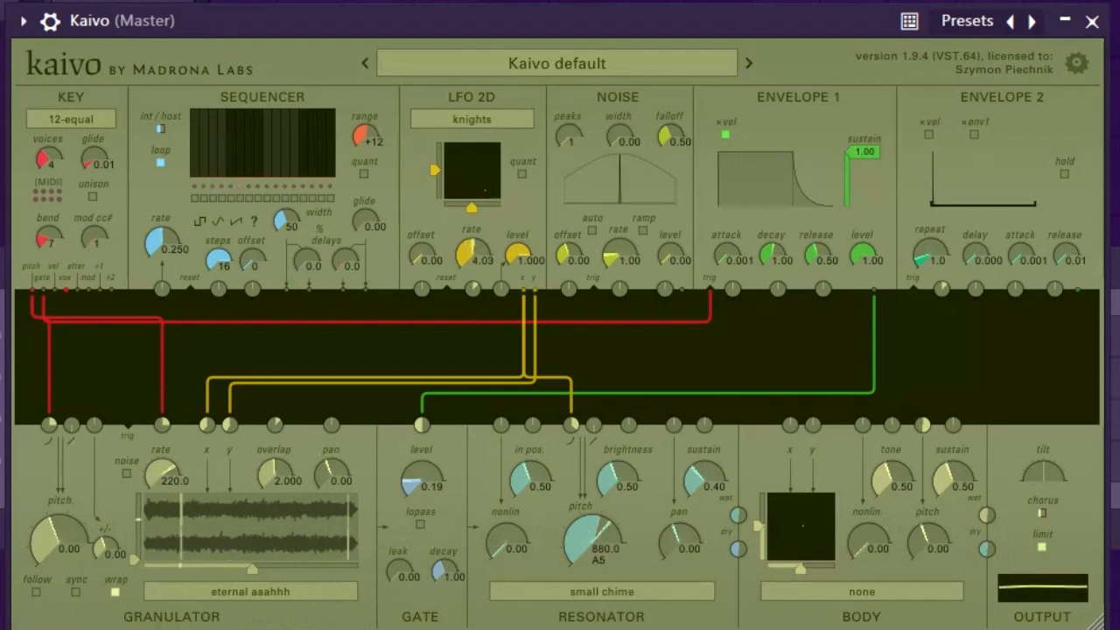
pyautogui.moveTo(472, 254)
pyautogui.mouseDown()
pyautogui.moveTo(473, 284)
pyautogui.moveTo(472, 220)
pyautogui.moveTo(473, 254)
pyautogui.mouseUp()
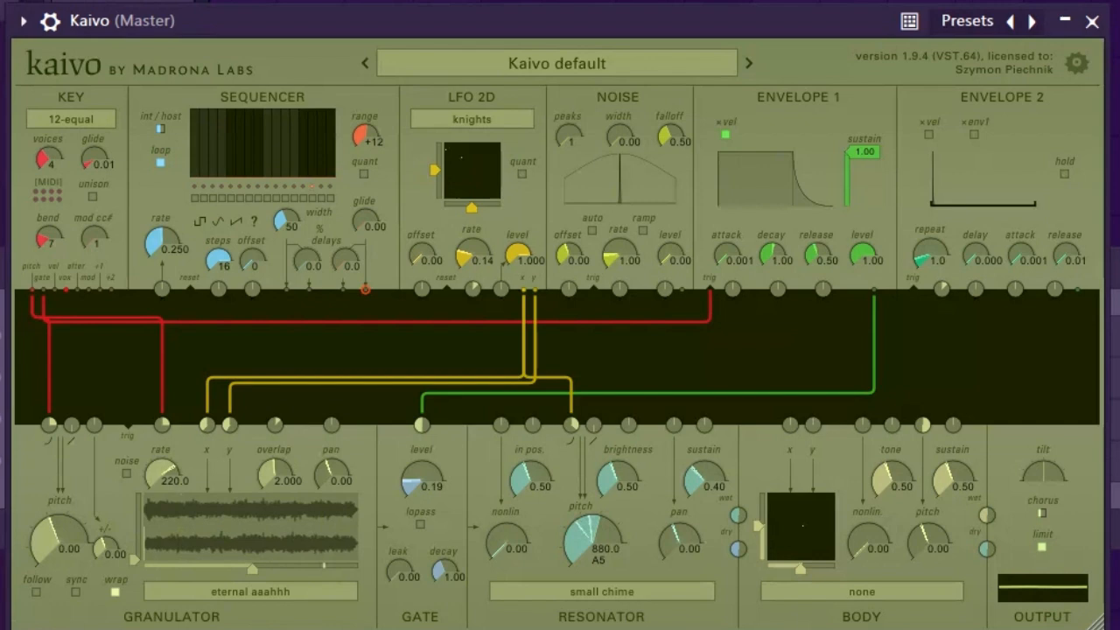
# Patch the sequencer output into the granulator's pitch input, draw a step pattern, and set the sequencer rate to 0.095
pyautogui.moveTo(365, 289); pyautogui.dragTo(48, 424)
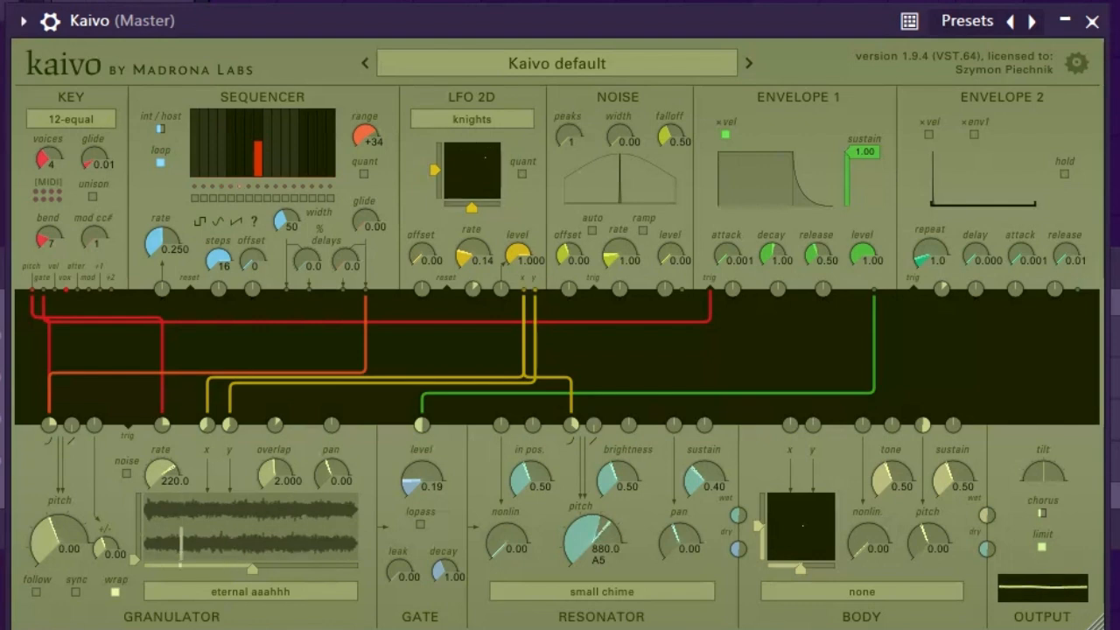
pyautogui.moveTo(212, 112); pyautogui.dragTo(212, 132)
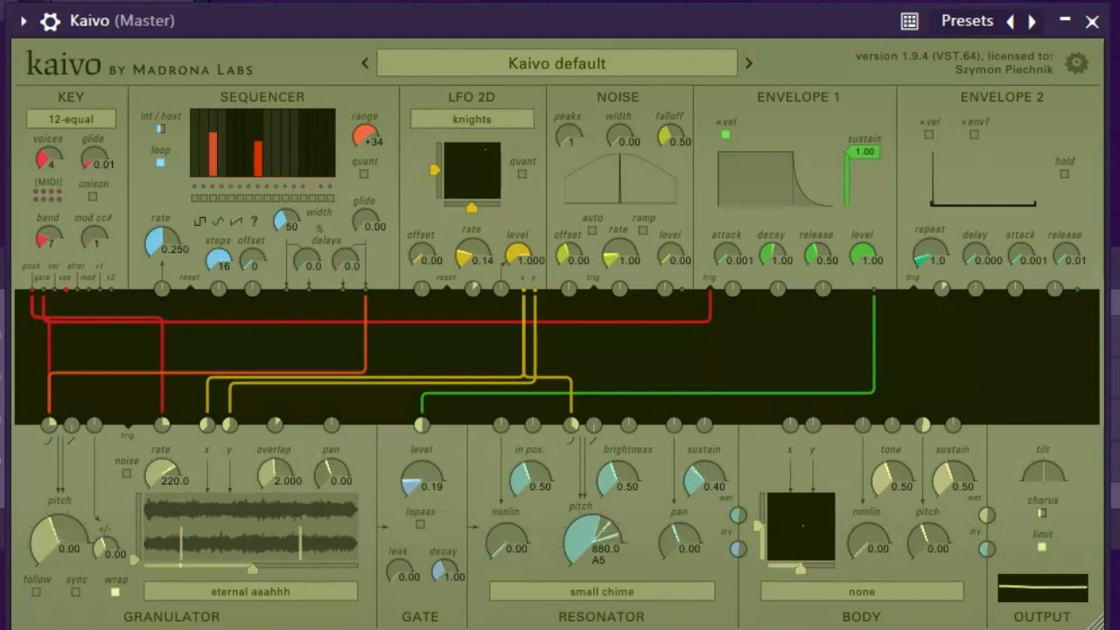
pyautogui.moveTo(331, 142)
pyautogui.mouseDown()
pyautogui.moveTo(295, 135)
pyautogui.moveTo(330, 176)
pyautogui.mouseUp()
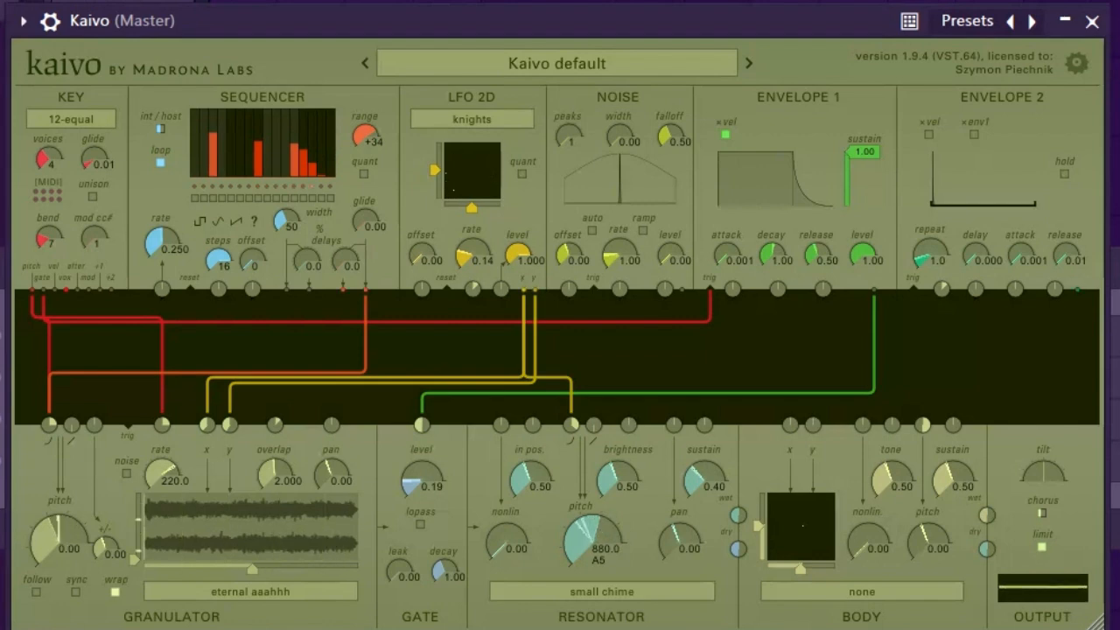
pyautogui.moveTo(258, 140); pyautogui.dragTo(295, 138)
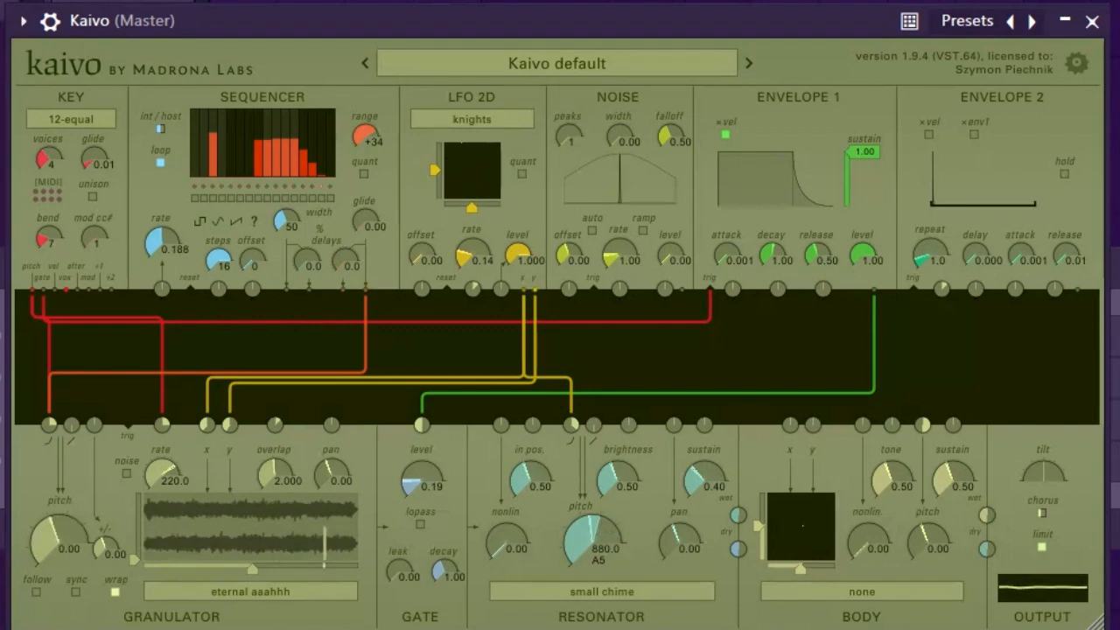
pyautogui.moveTo(162, 242); pyautogui.dragTo(162, 261)
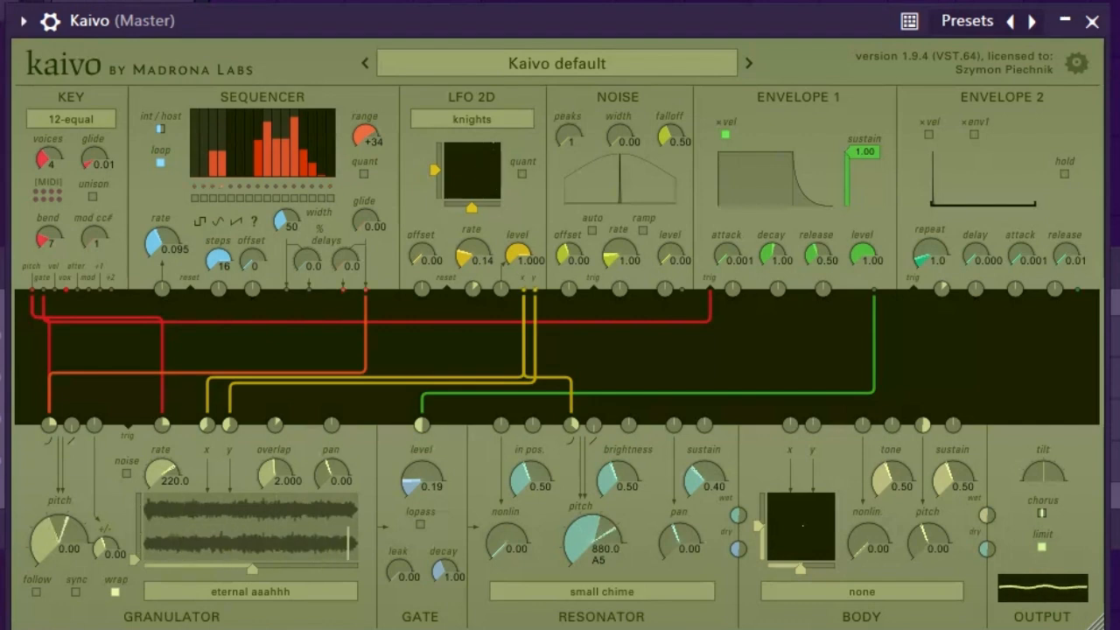
# Set the body model to metal plate
pyautogui.click(861, 591)
pyautogui.click(822, 613)
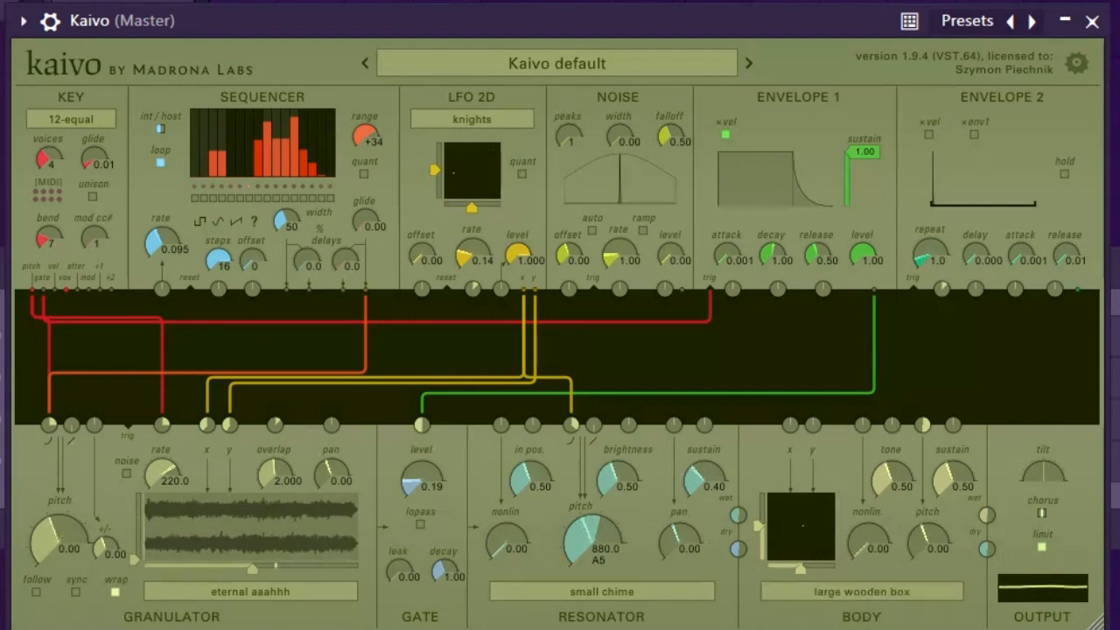
pyautogui.click(862, 592)
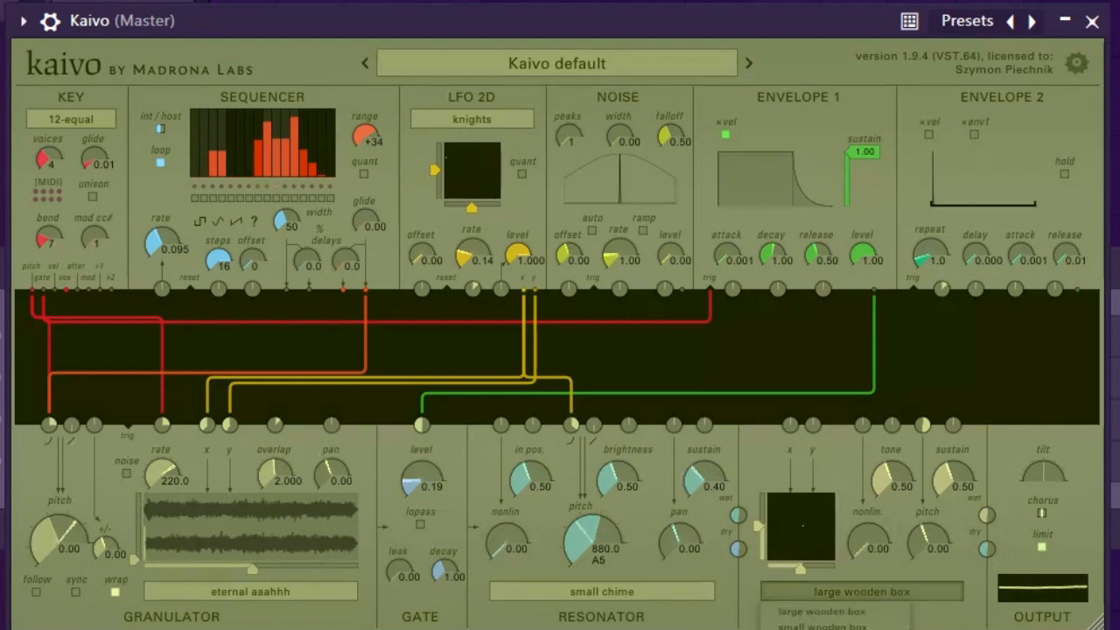
pyautogui.click(822, 629)
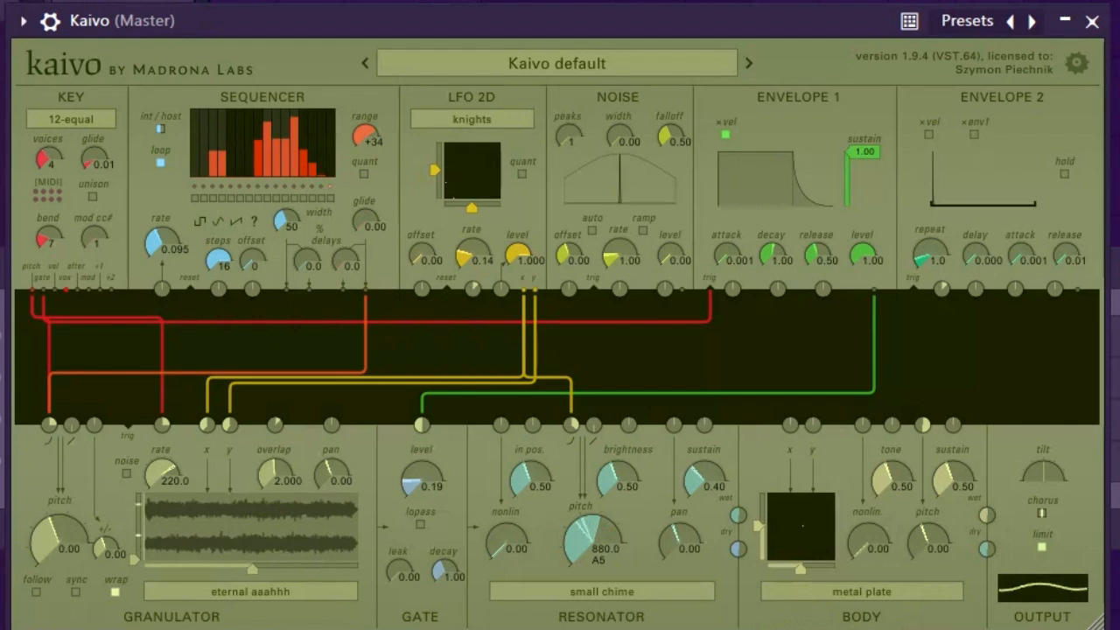
# Raise the body tone to 0.86 and set the resonator nonlin to 0.61 and in pos to 0.52
pyautogui.moveTo(892, 479); pyautogui.dragTo(891, 444)
pyautogui.moveTo(507, 542); pyautogui.dragTo(530, 477)
pyautogui.moveTo(506, 540)
pyautogui.mouseDown()
pyautogui.moveTo(506, 512)
pyautogui.moveTo(507, 525)
pyautogui.mouseUp()
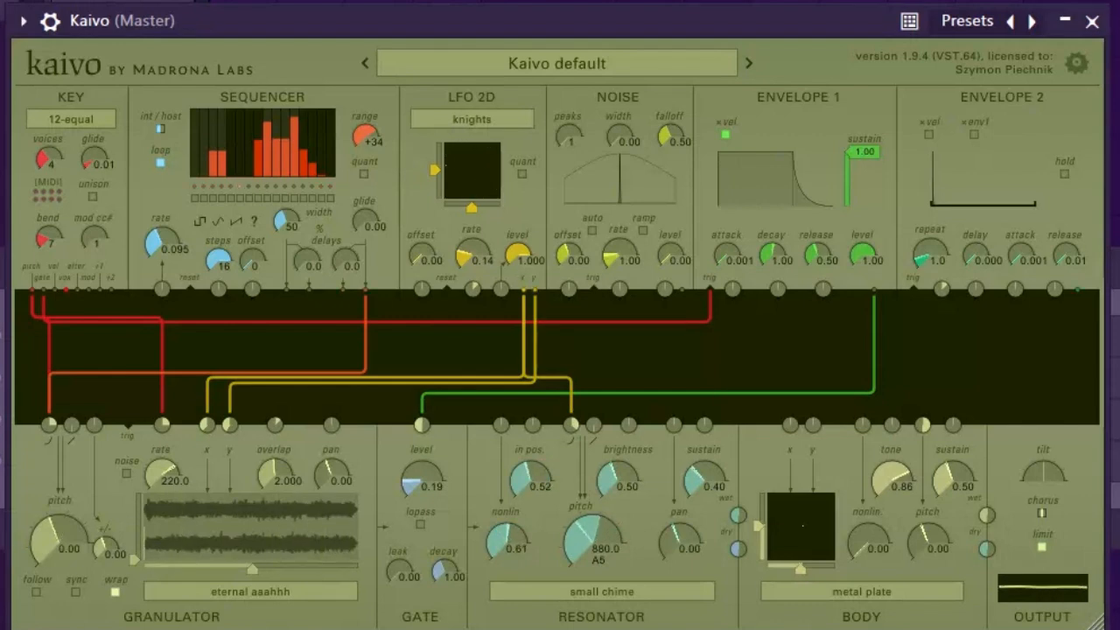
# Patch the LFO 2D outputs into the resonator's in pos input and the body's x and y inputs
pyautogui.moveTo(535, 290); pyautogui.dragTo(502, 426)
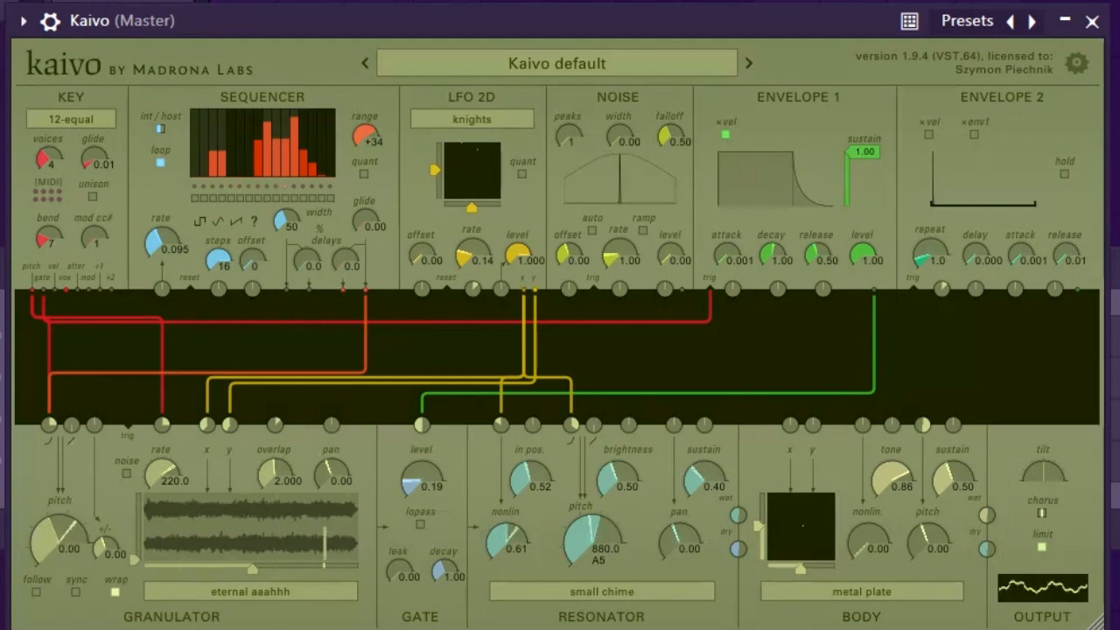
pyautogui.moveTo(535, 301); pyautogui.dragTo(813, 425)
pyautogui.press('Delete')
pyautogui.moveTo(535, 290); pyautogui.dragTo(229, 425)
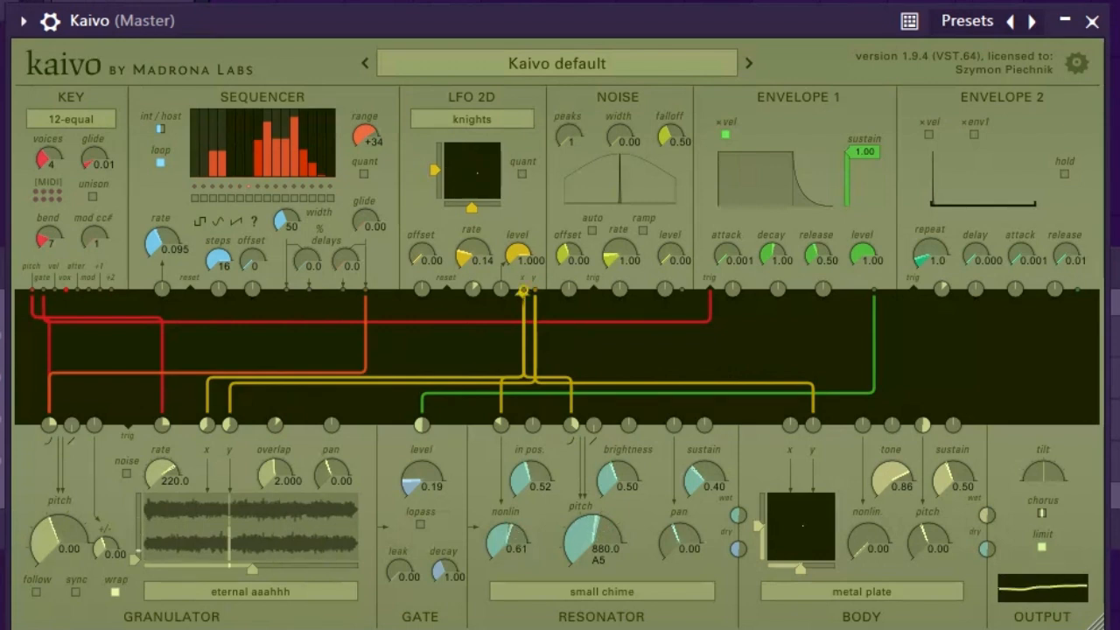
pyautogui.moveTo(523, 291); pyautogui.dragTo(790, 425)
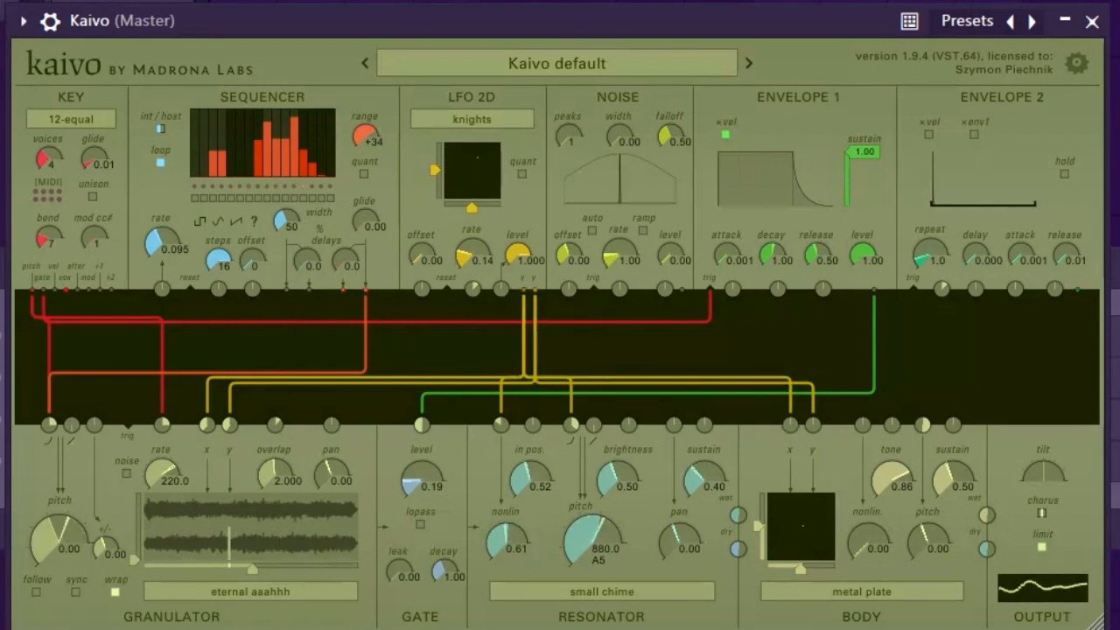
# Load the sine cloud harmonics sample into the granulator and set its pitch to +1.00
pyautogui.click(250, 592)
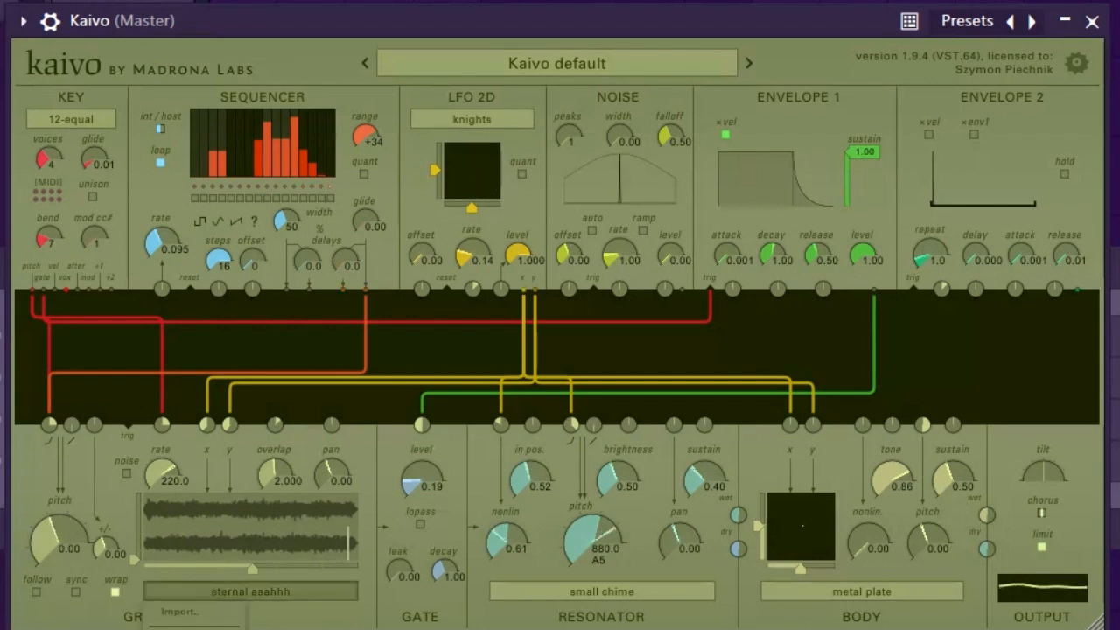
pyautogui.moveTo(198, 626)
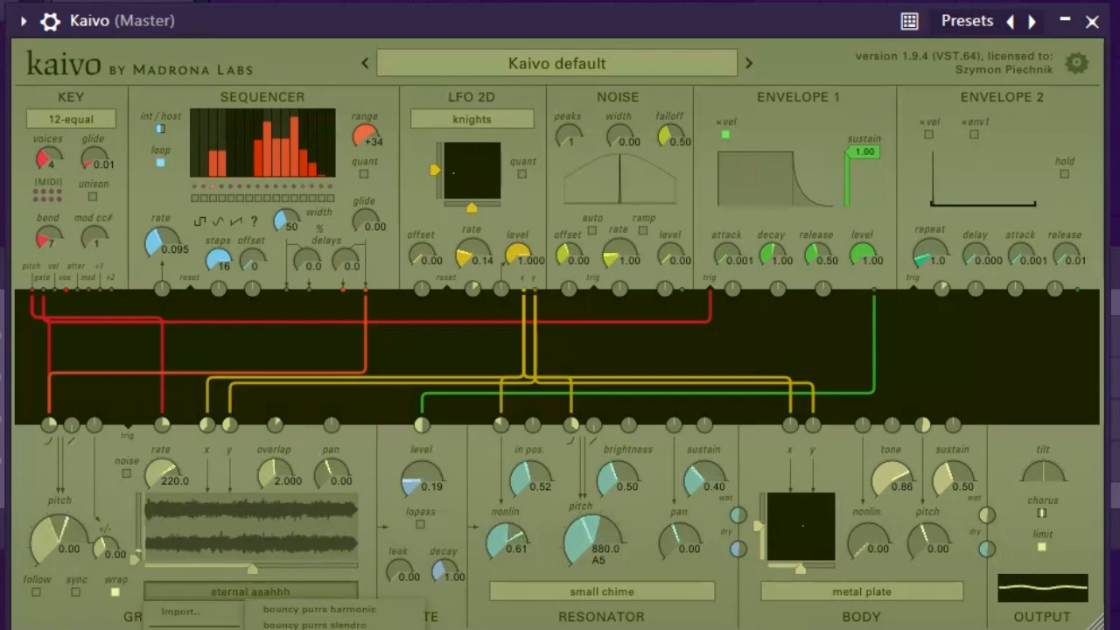
pyautogui.click(307, 625)
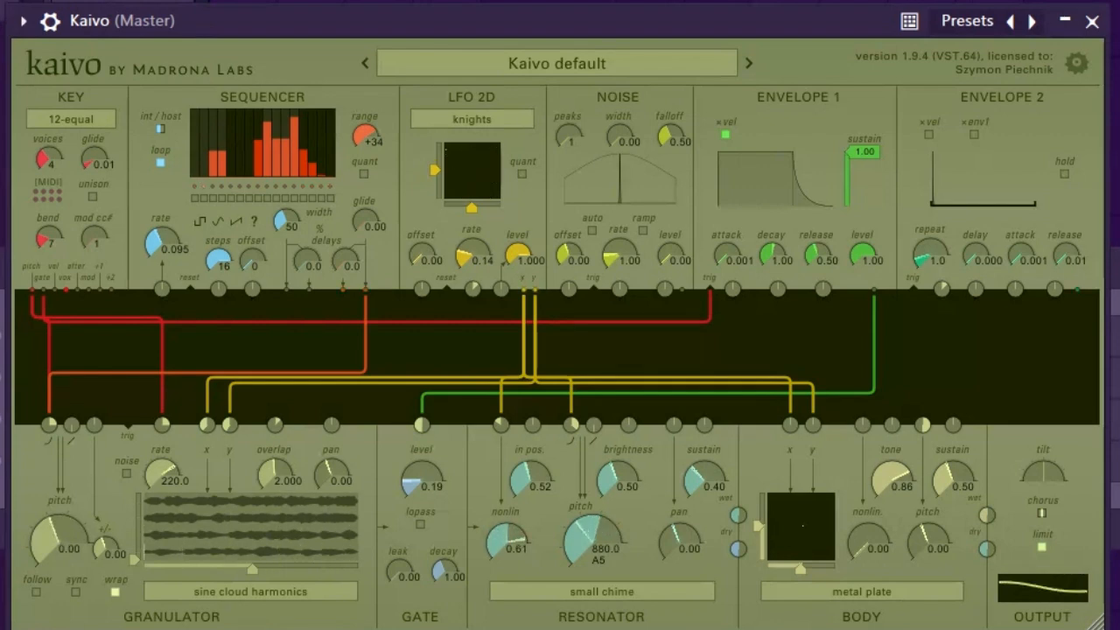
pyautogui.moveTo(59, 540)
pyautogui.mouseDown()
pyautogui.moveTo(59, 514)
pyautogui.moveTo(59, 527)
pyautogui.mouseUp()
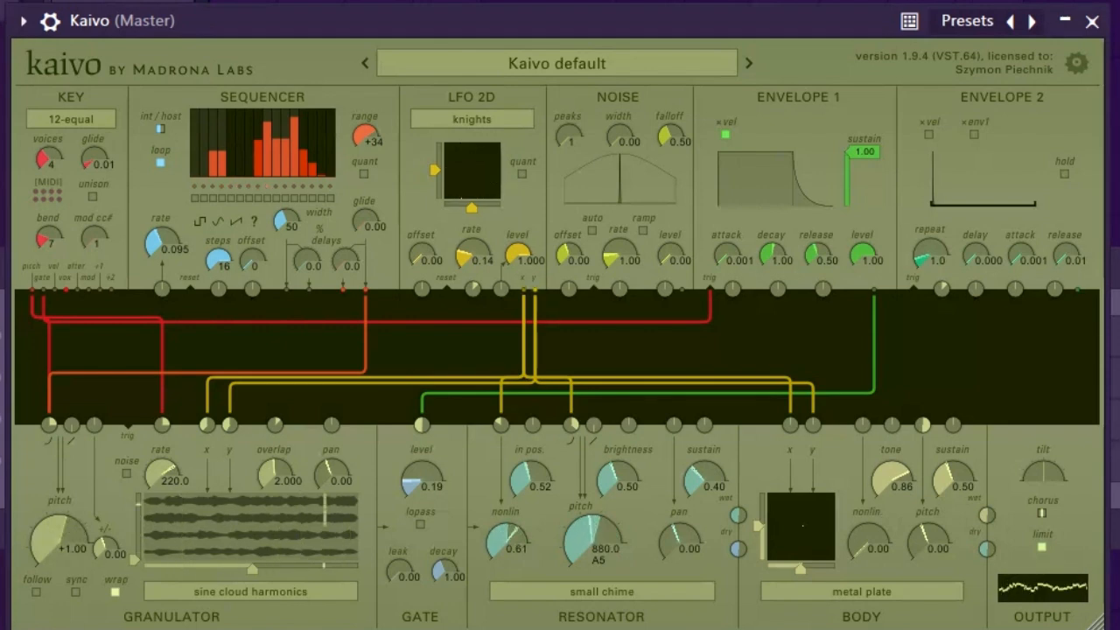
pyautogui.moveTo(59, 527)
pyautogui.mouseDown()
pyautogui.moveTo(59, 553)
pyautogui.moveTo(59, 527)
pyautogui.mouseUp()
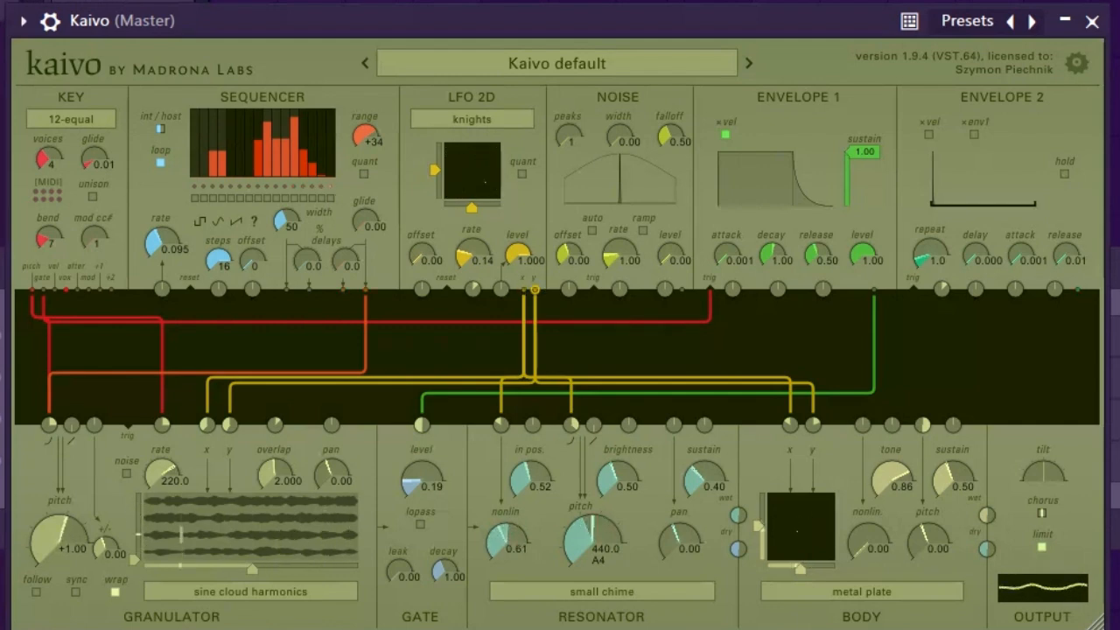
# Route the LFO 2D modulation into the body's tone input
pyautogui.moveTo(813, 408)
pyautogui.mouseDown()
pyautogui.moveTo(775, 362)
pyautogui.moveTo(665, 362)
pyautogui.moveTo(551, 337)
pyautogui.moveTo(535, 298)
pyautogui.moveTo(525, 300)
pyautogui.moveTo(915, 406)
pyautogui.moveTo(881, 425)
pyautogui.moveTo(892, 425)
pyautogui.mouseUp()
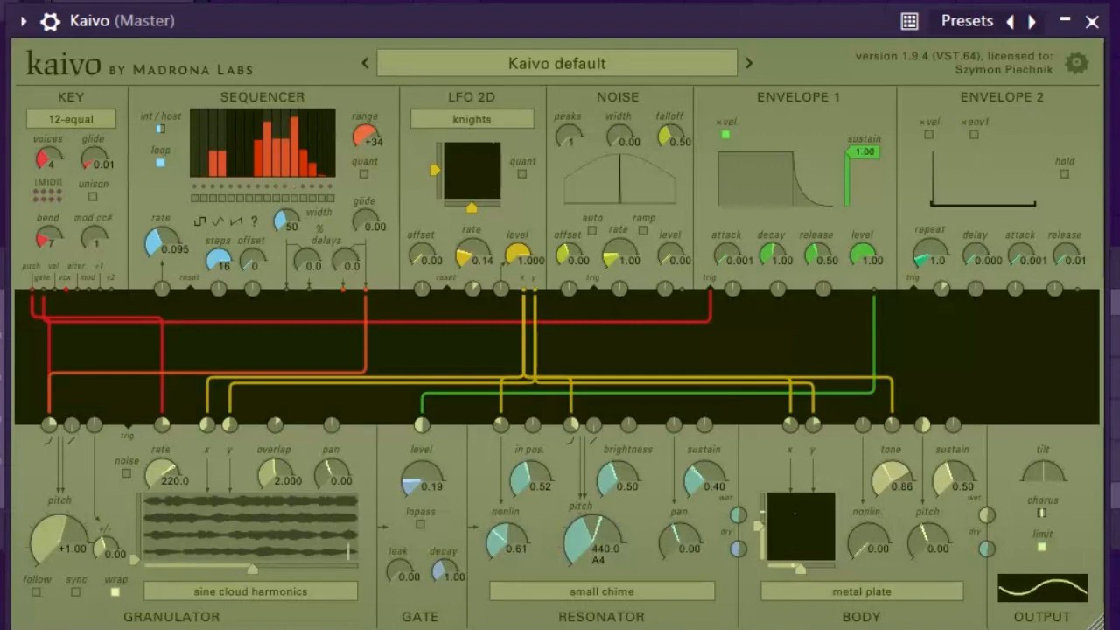
pyautogui.moveTo(525, 289)
pyautogui.mouseDown()
pyautogui.moveTo(743, 362)
pyautogui.moveTo(532, 291)
pyautogui.mouseUp()
pyautogui.moveTo(943, 386)
pyautogui.mouseDown()
pyautogui.moveTo(889, 403)
pyautogui.moveTo(923, 393)
pyautogui.mouseUp()
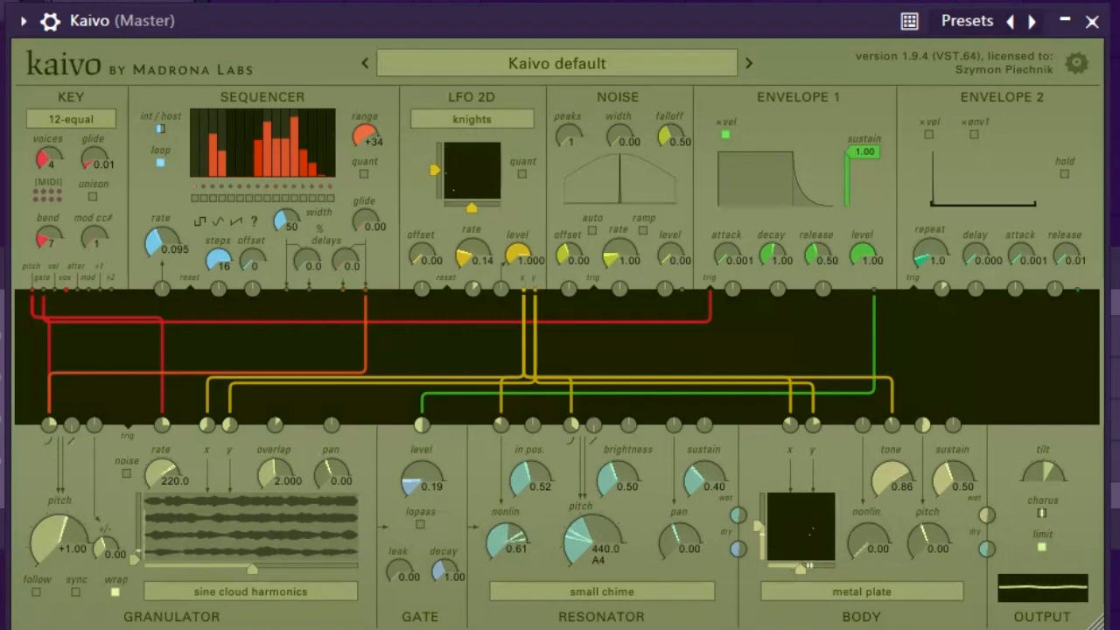
# Patch the LFO 2D y output into the resonator's pan input
pyautogui.moveTo(535, 288); pyautogui.dragTo(674, 424)
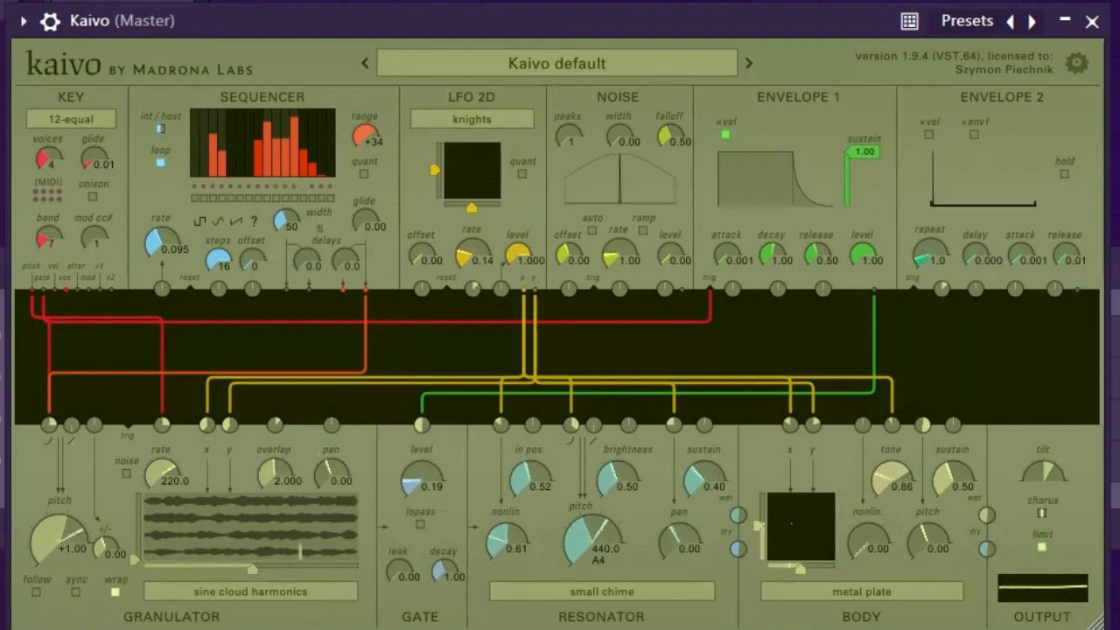
pyautogui.moveTo(523, 289); pyautogui.dragTo(576, 410)
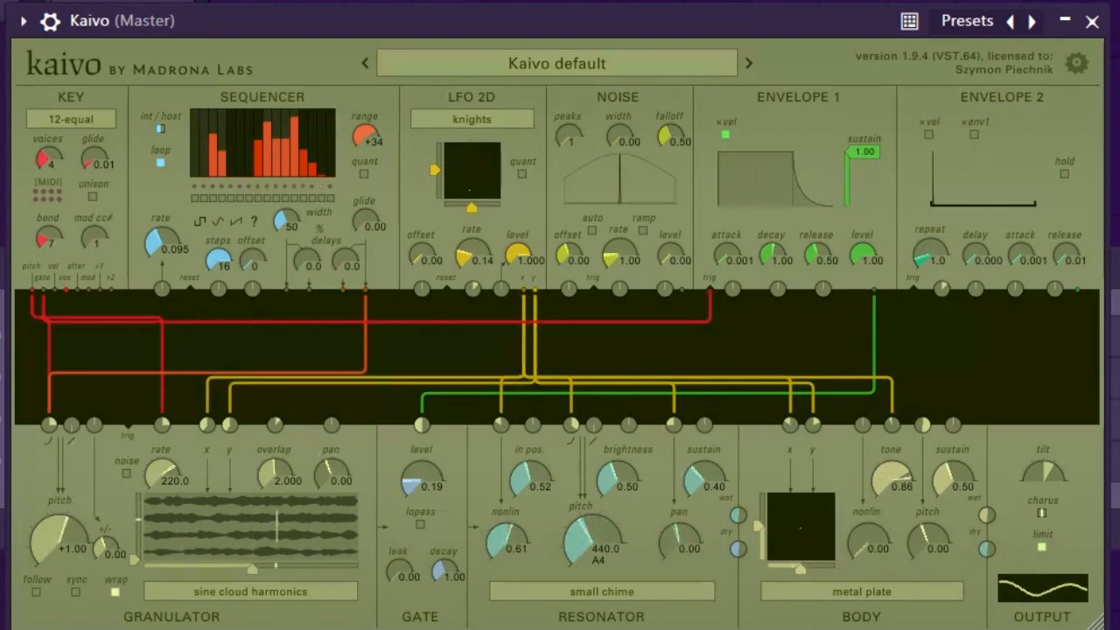
pyautogui.moveTo(523, 291); pyautogui.dragTo(472, 289)
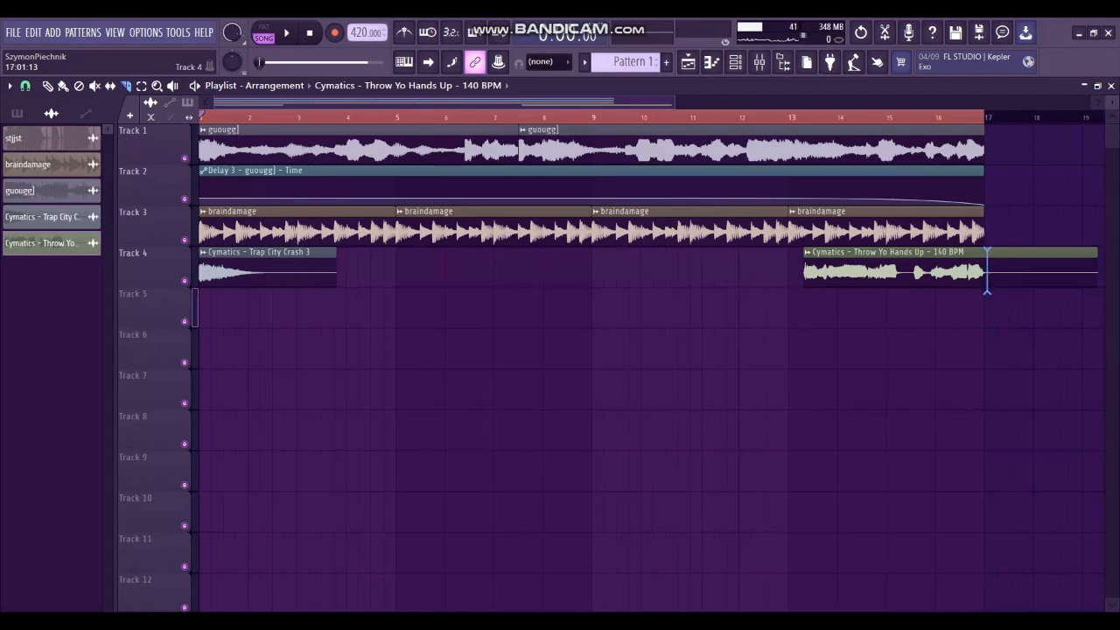
# Delete the Throw Yo Hands Up clip extending past bar 17 on Track 4
pyautogui.moveTo(986, 291); pyautogui.dragTo(986, 291)
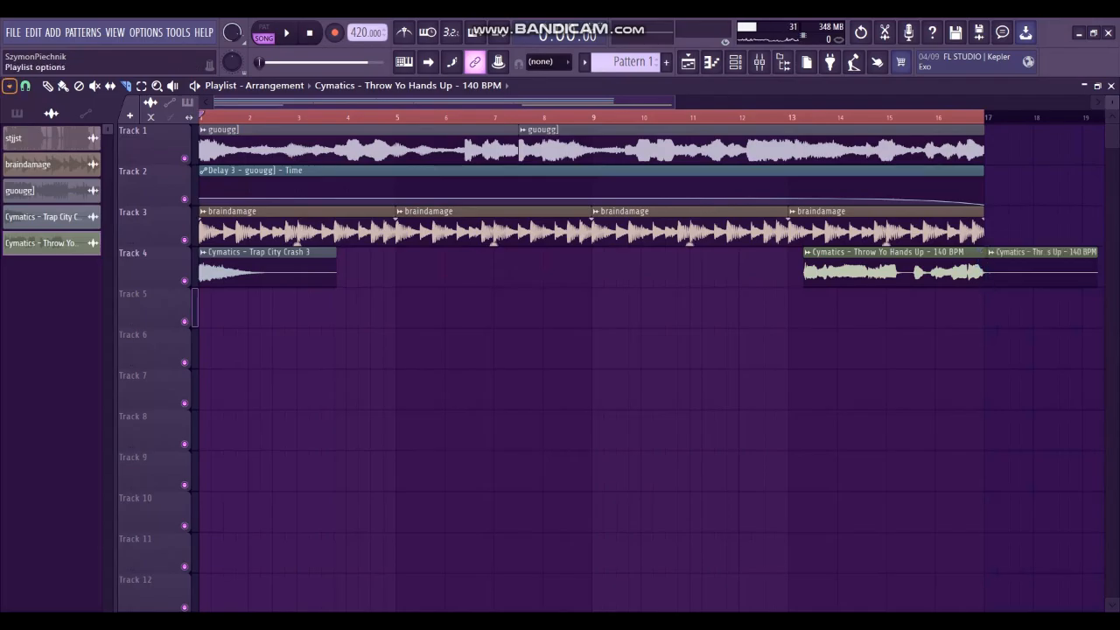
pyautogui.click(48, 86)
pyautogui.rightClick(1039, 270)
# Place a copy of the Trap City Crash 3 clip on Track 7 and make it unique
pyautogui.click(254, 267)
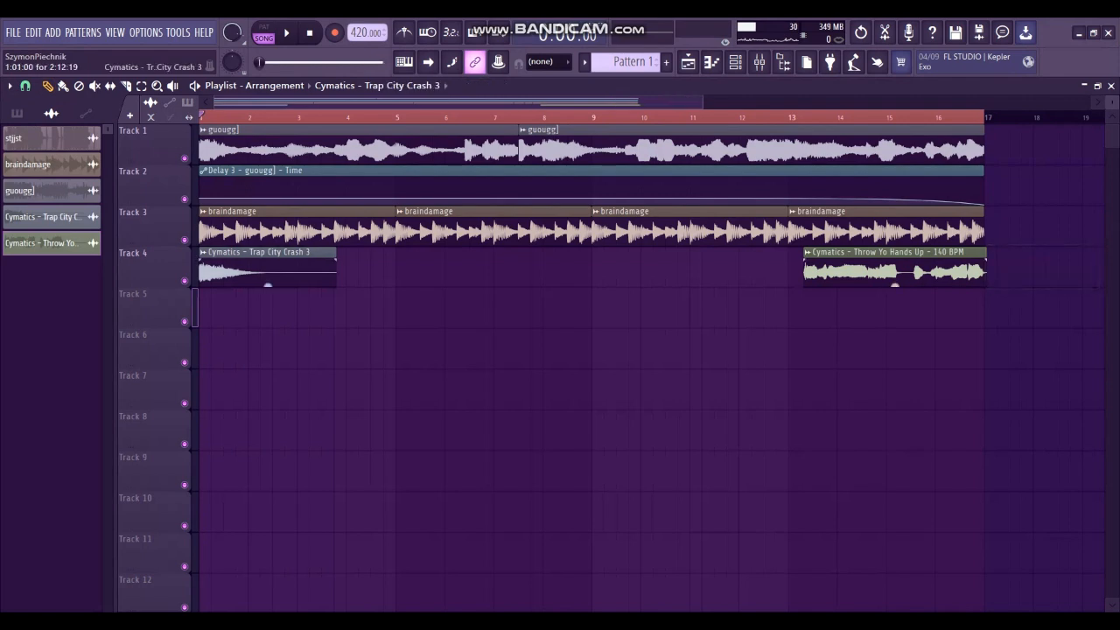
pyautogui.click(680, 376)
pyautogui.click(679, 375)
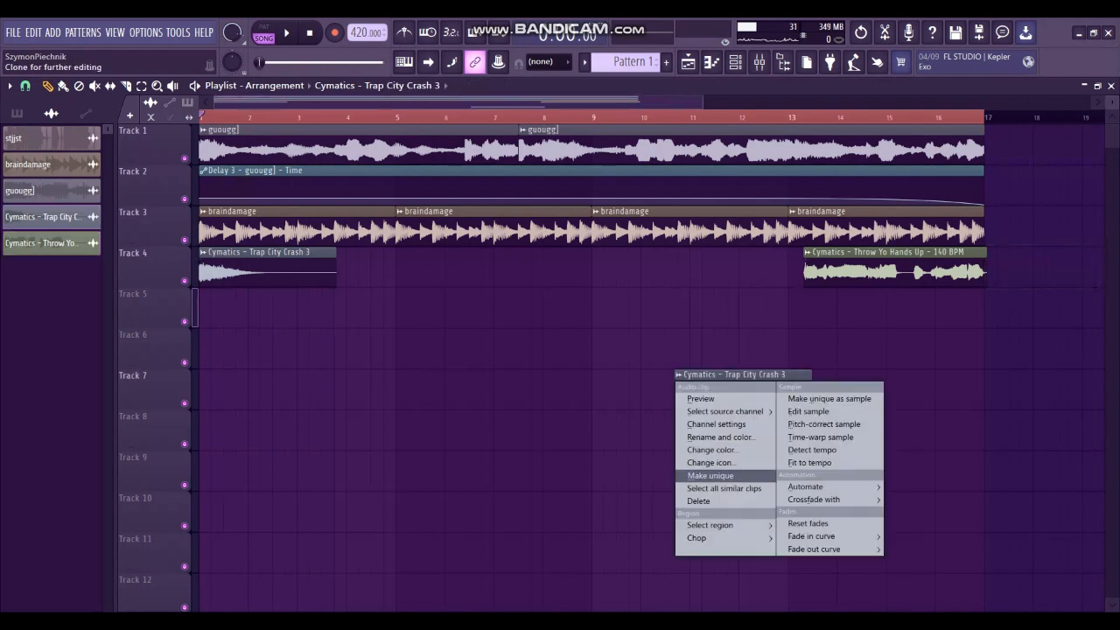
pyautogui.click(710, 475)
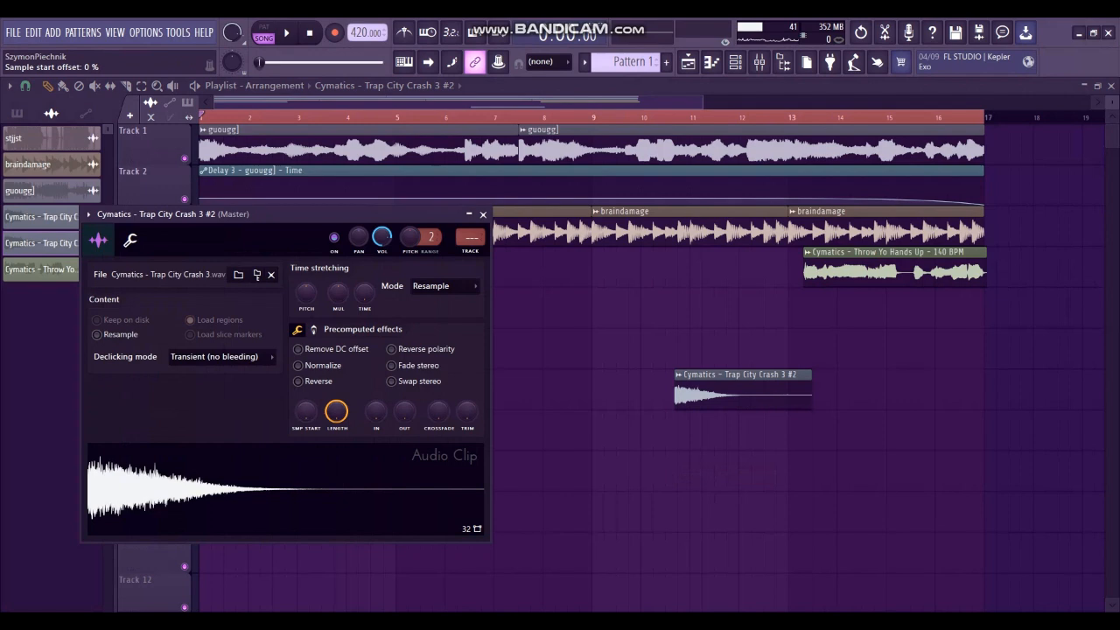
# Reverse the crash copy, move it to Track 5 ending at bar 17, and play the arrangement
pyautogui.click(297, 381)
pyautogui.moveTo(741, 407); pyautogui.dragTo(914, 325)
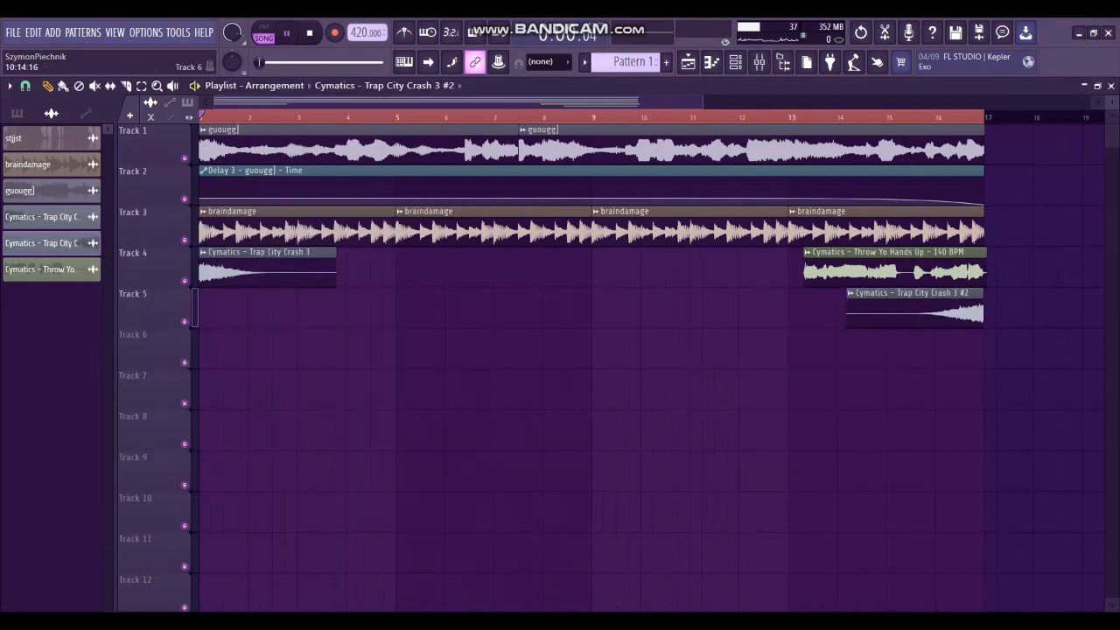
pyautogui.press('space')
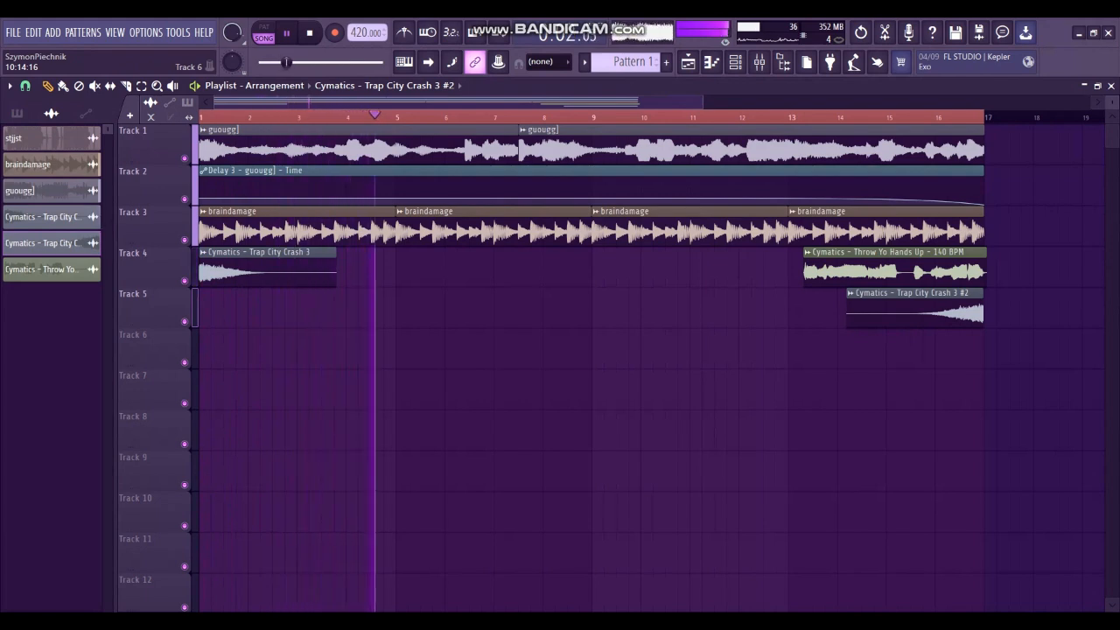